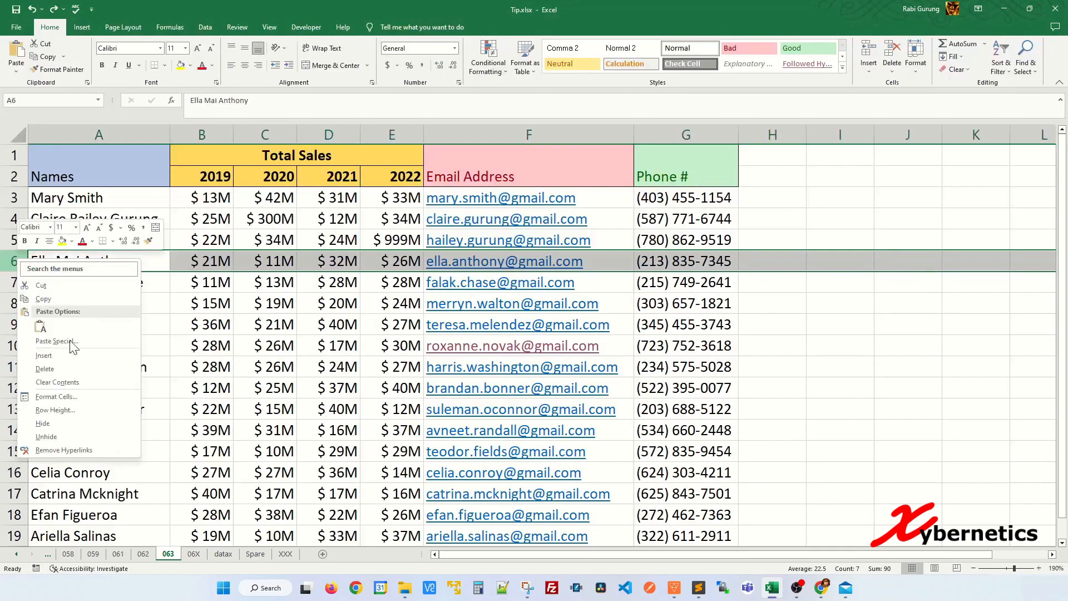
click(61, 356)
right_click(17, 269)
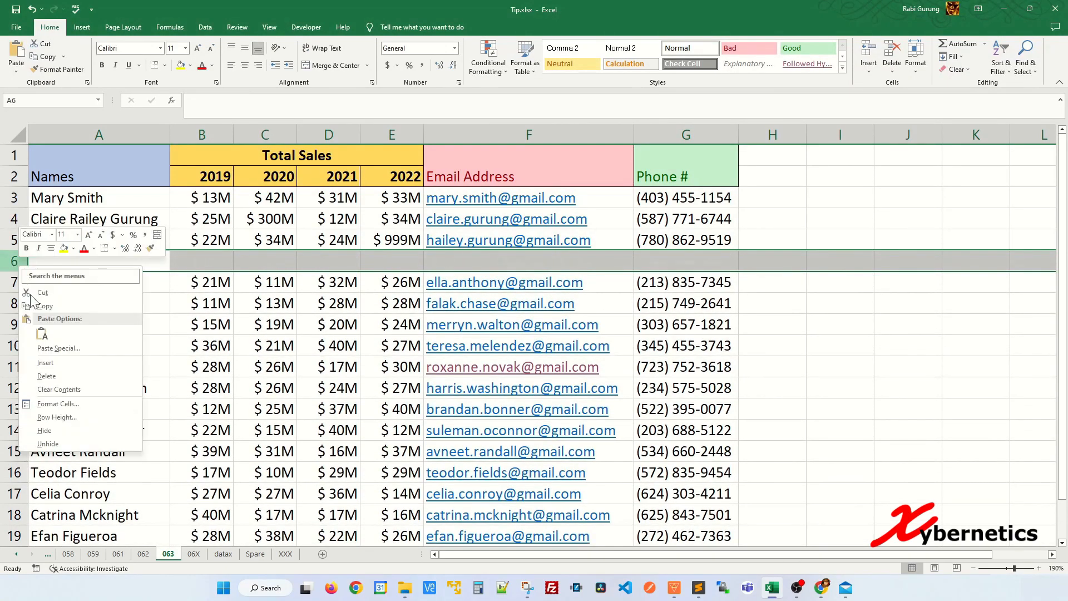
click(61, 368)
right_click(16, 277)
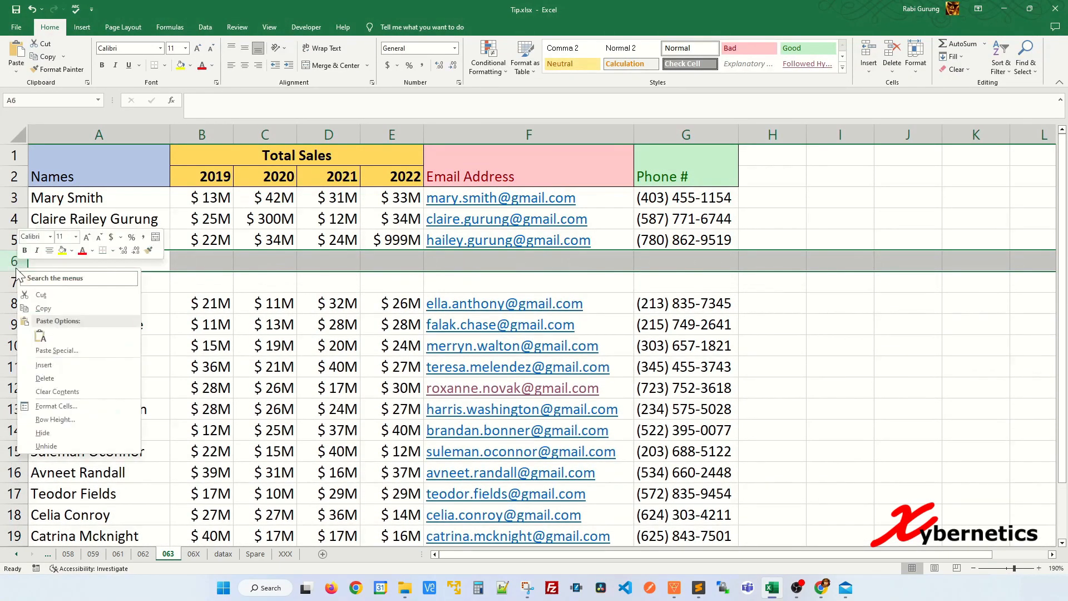
click(59, 363)
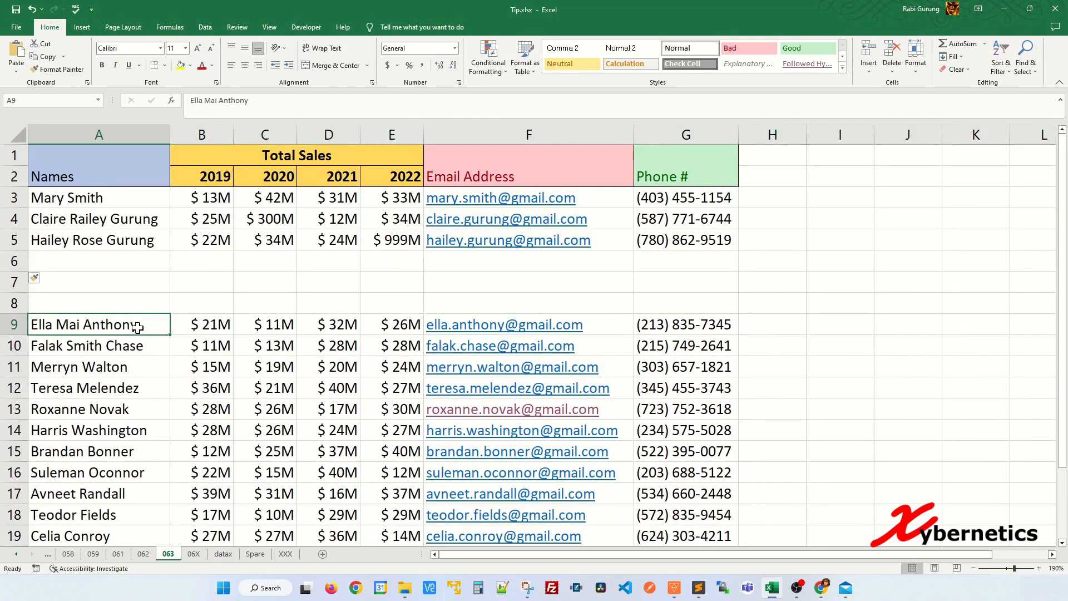
Undo the three row insertions above row 6
key(ctrl+z)
key(ctrl+z)
key(ctrl+z)
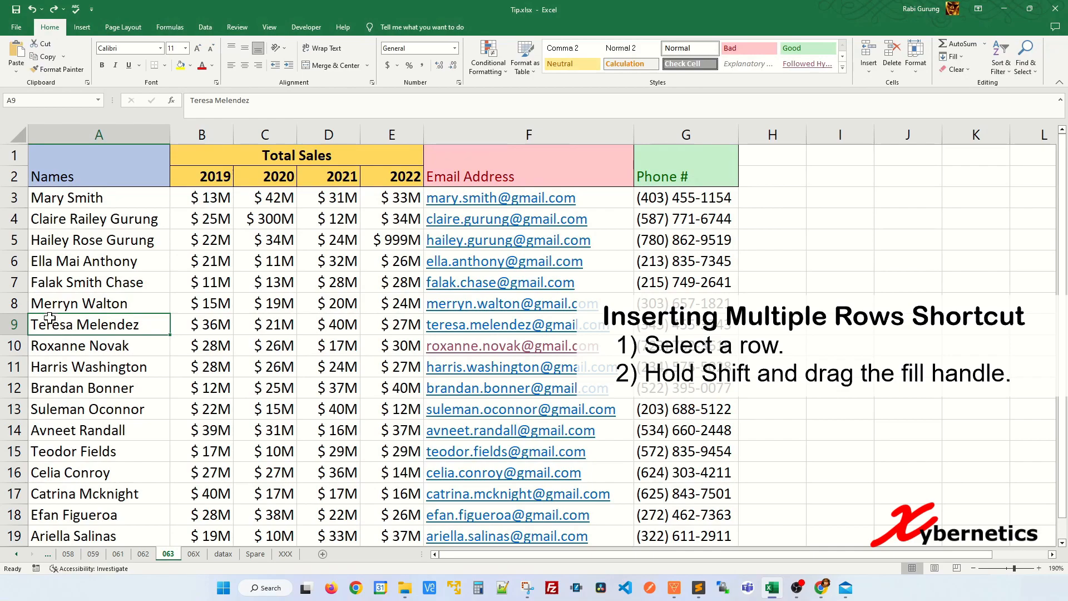
Insert eight blank rows below row 6 in one go by extending the selected row's fill handle to row 14
click(15, 262)
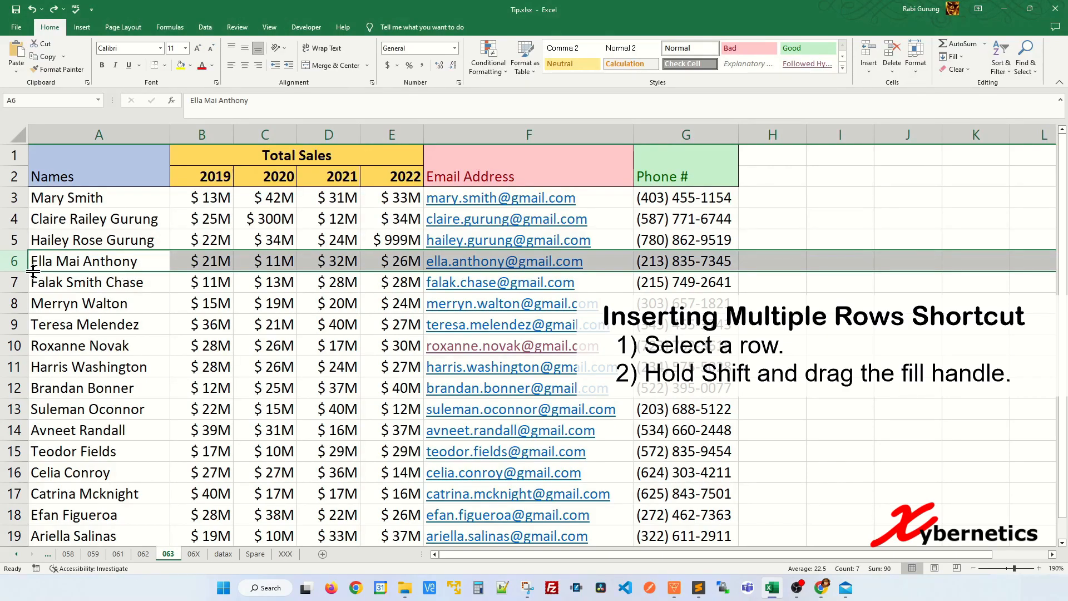
drag(33, 271, 27, 440)
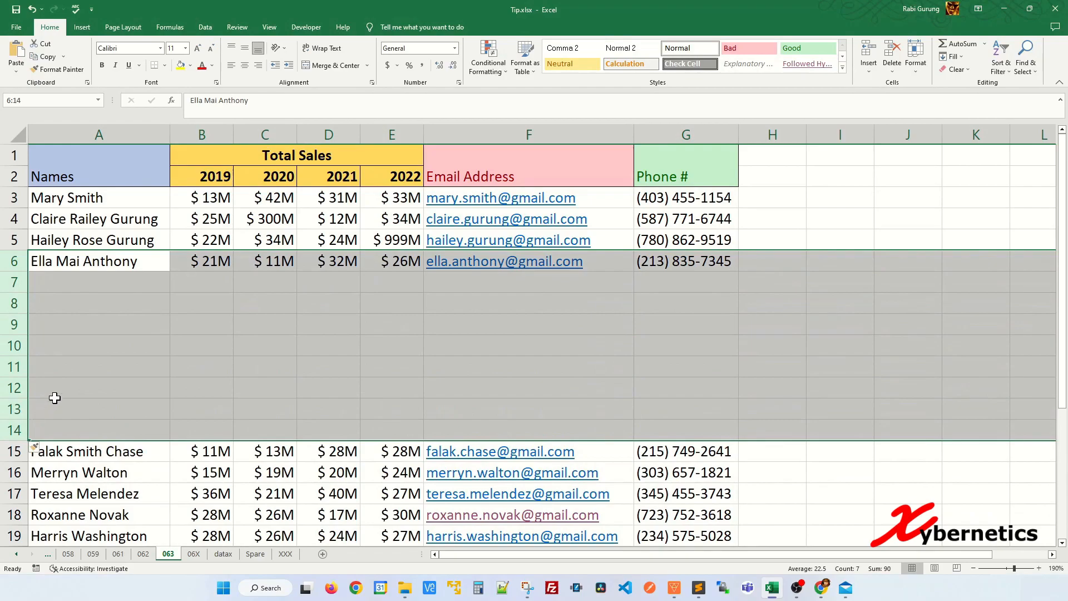
click(53, 386)
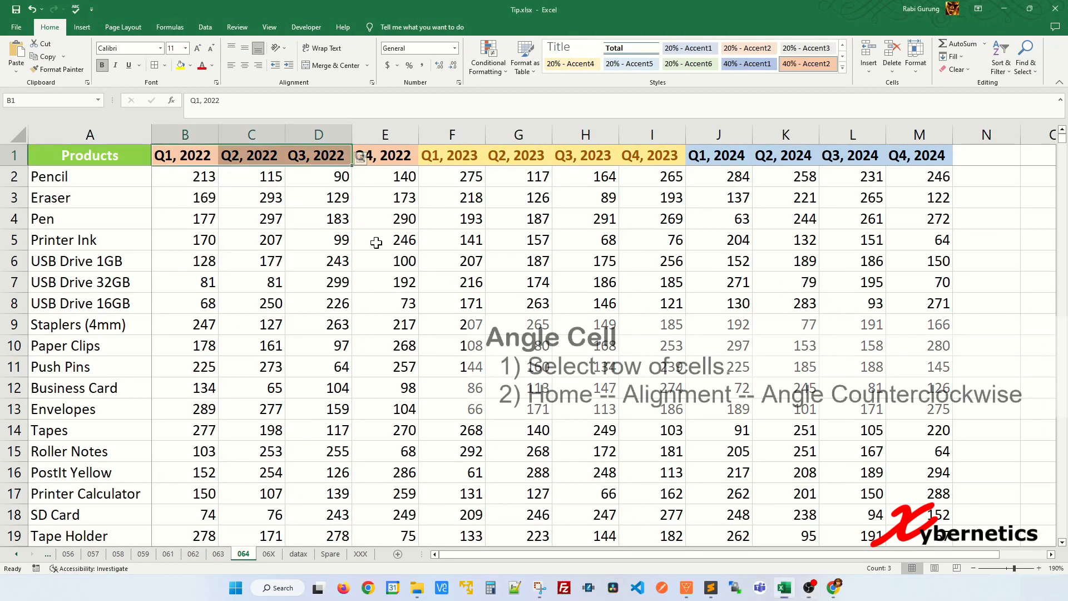
Apply the Angle Counterclockwise orientation to the quarter headers in B1:M1
drag(185, 162, 919, 160)
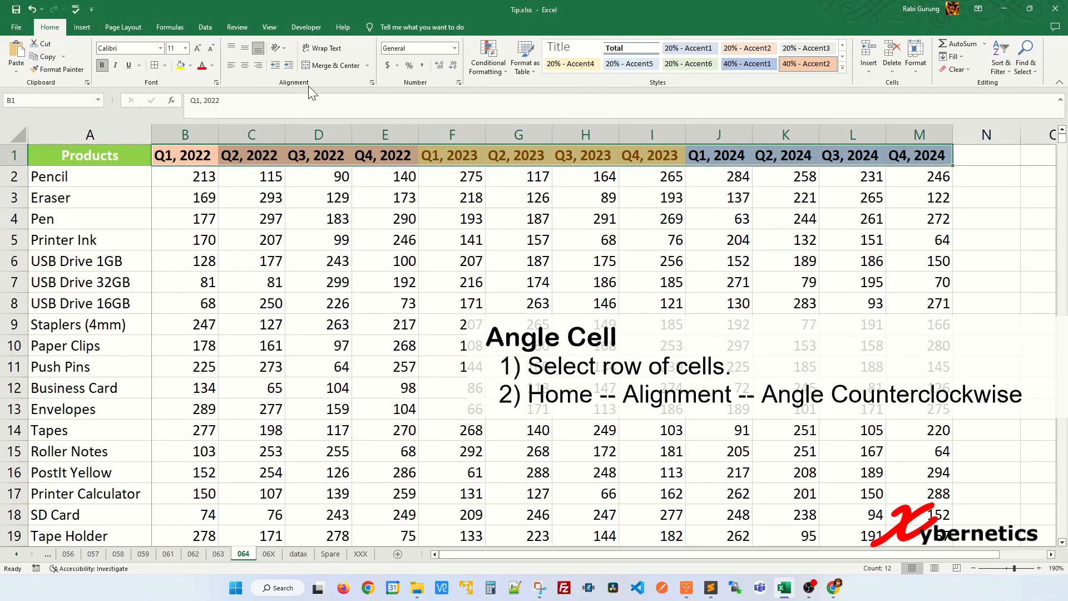
click(284, 51)
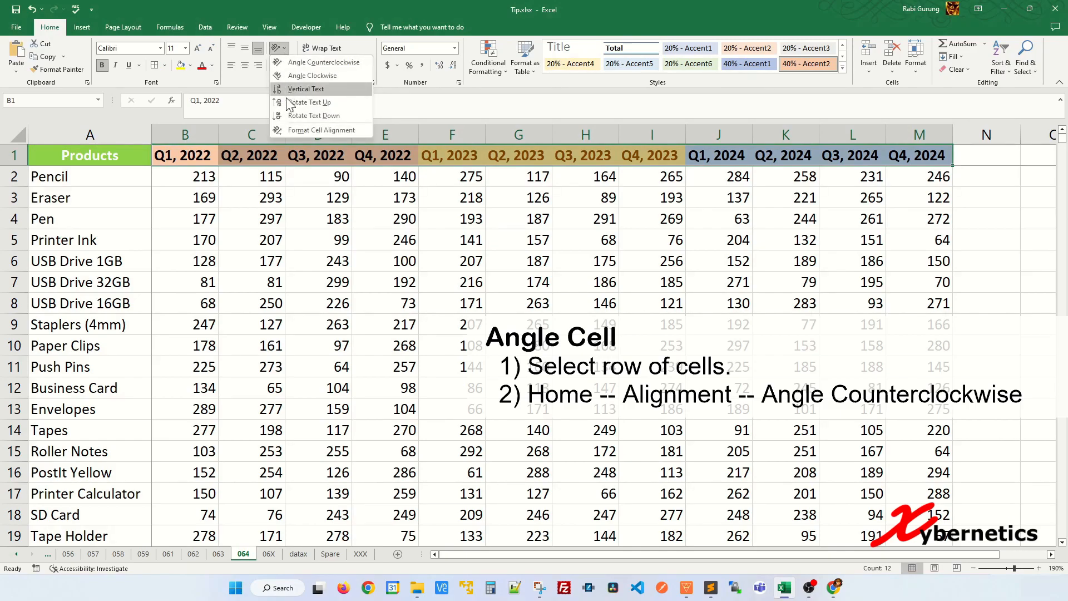
click(295, 63)
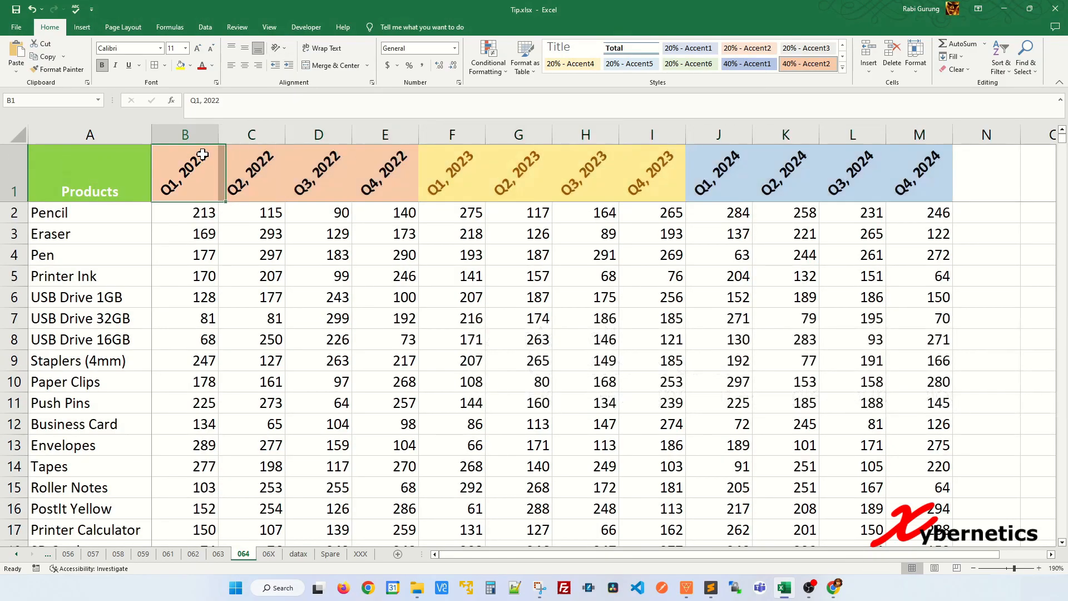
Add cell borders to the whole header row A1:M1
drag(122, 162, 911, 182)
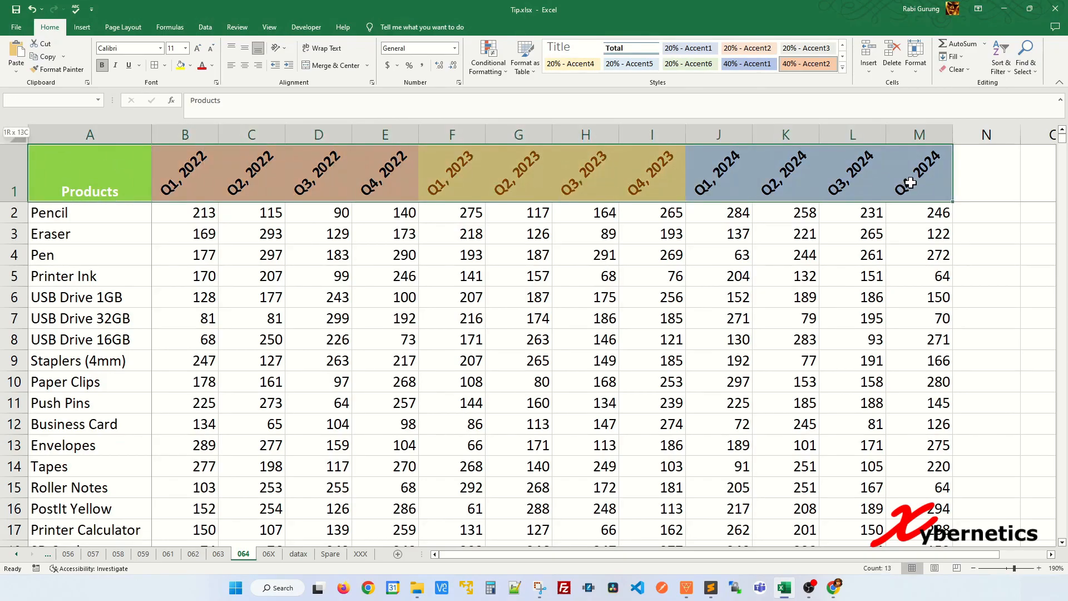
click(155, 66)
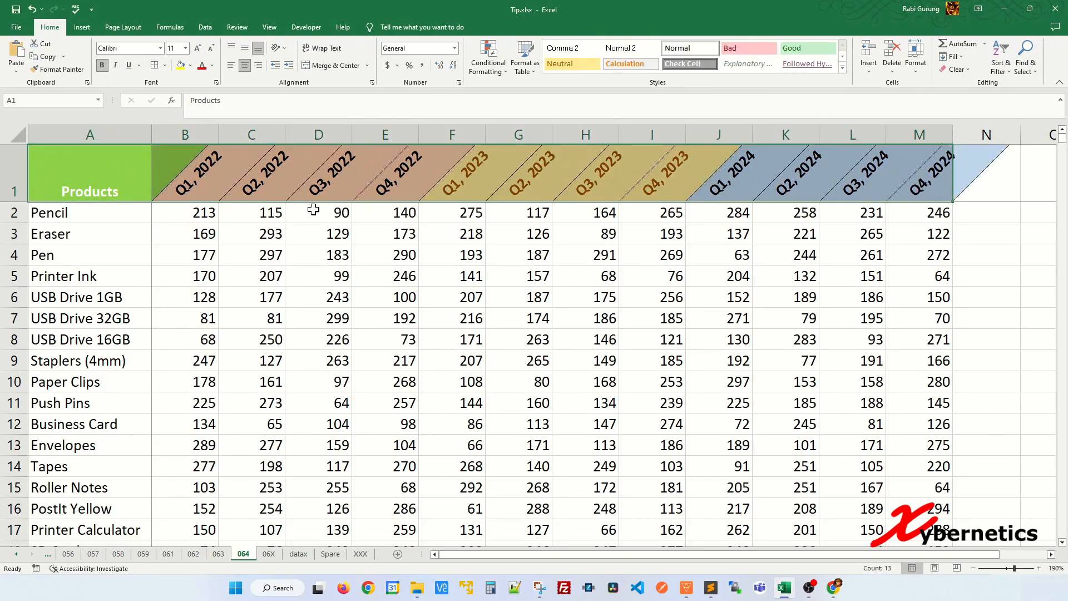
click(316, 246)
Narrow columns B through M together to a uniform width that just fits their numbers
drag(186, 134, 929, 136)
drag(219, 132, 191, 134)
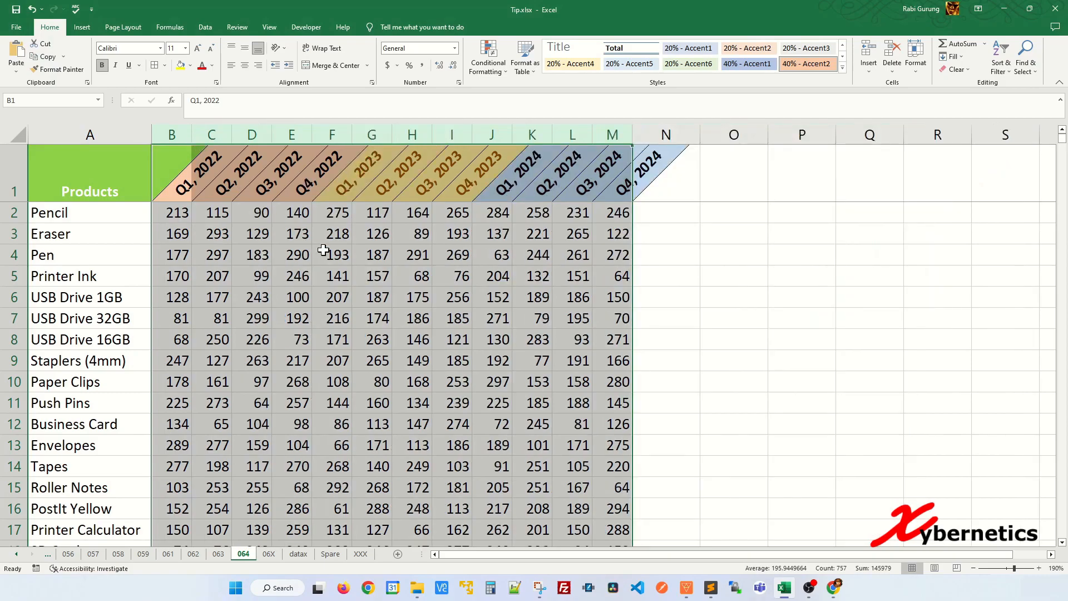
click(363, 258)
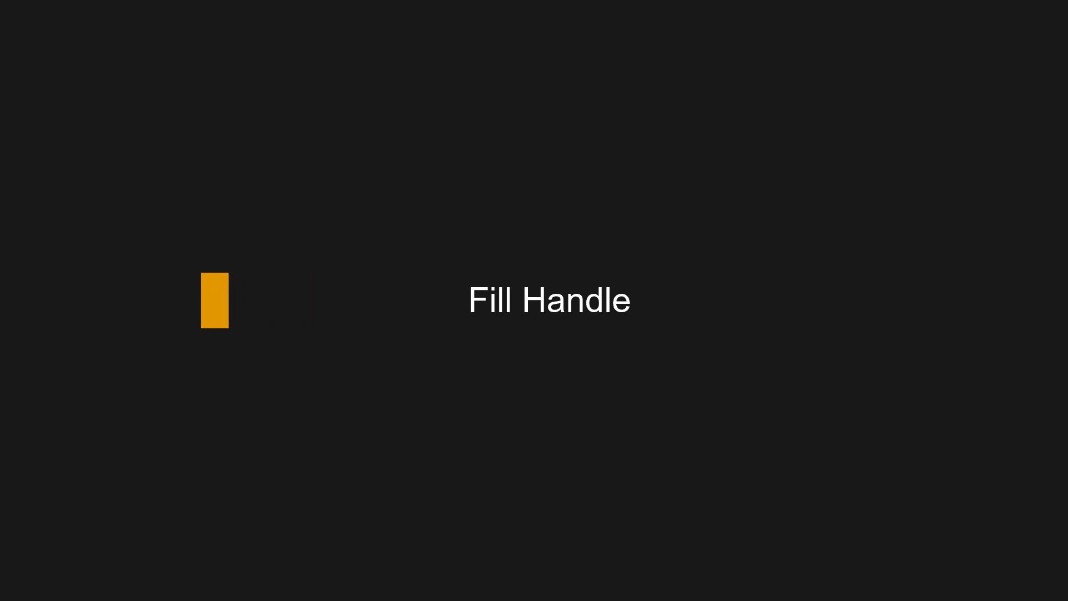
Duplicate the "hello world" text from A1 down through A7 with the fill handle
click(152, 180)
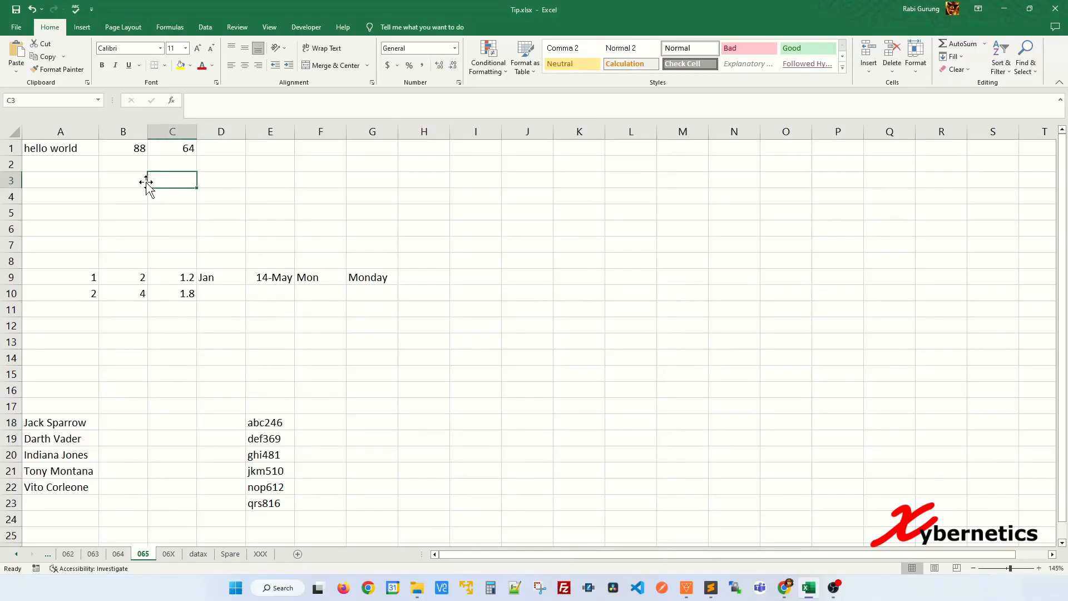
click(74, 148)
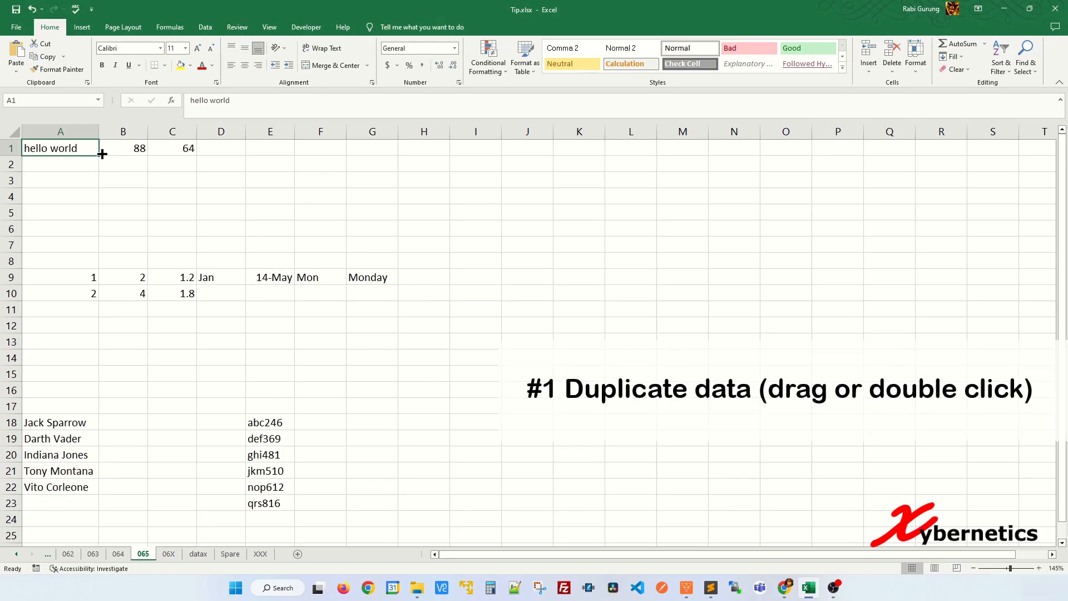
drag(96, 159, 98, 249)
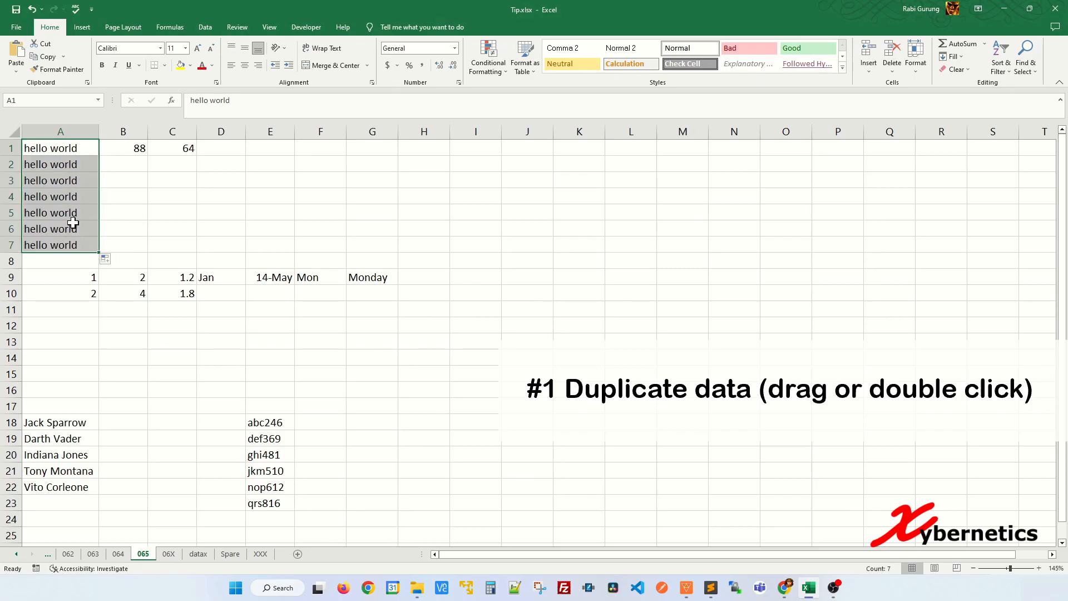
Auto-fill the number in B1 and the formula in C1 down through row 7 to match column A's length
click(139, 149)
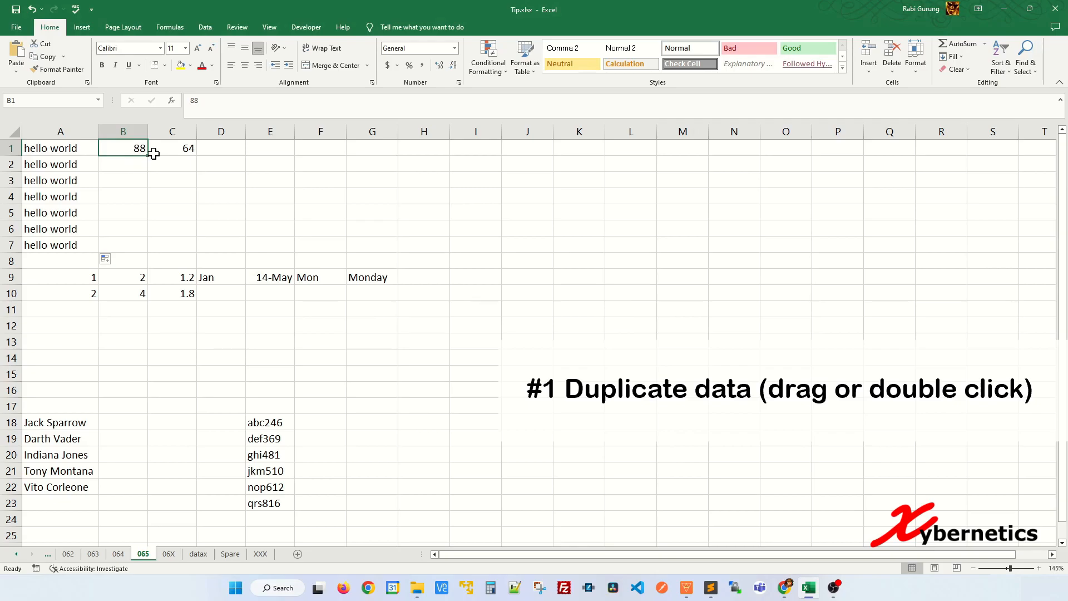
double_click(148, 156)
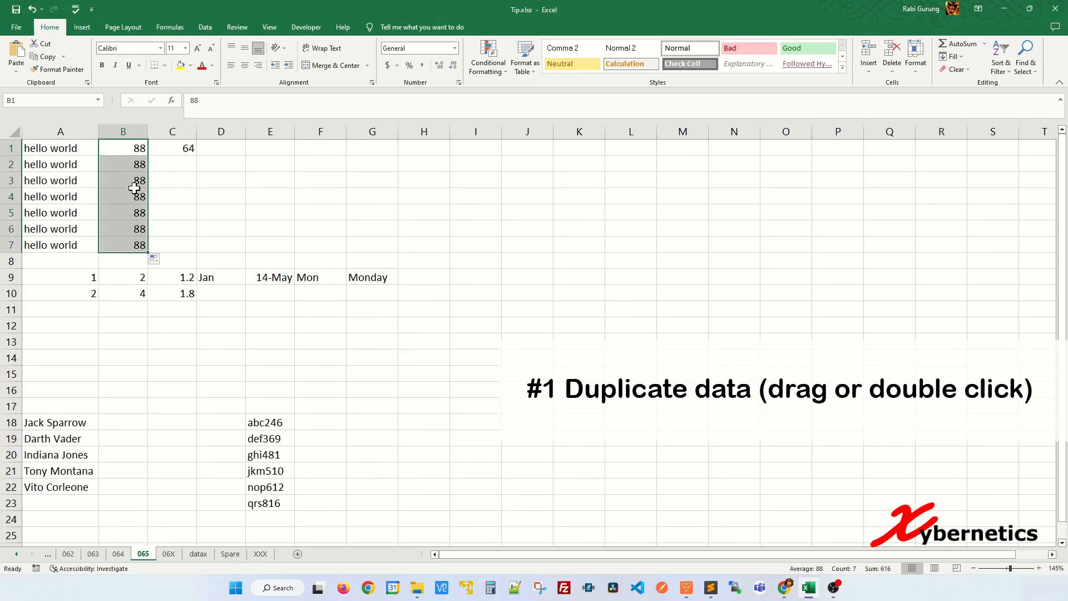
click(20, 245)
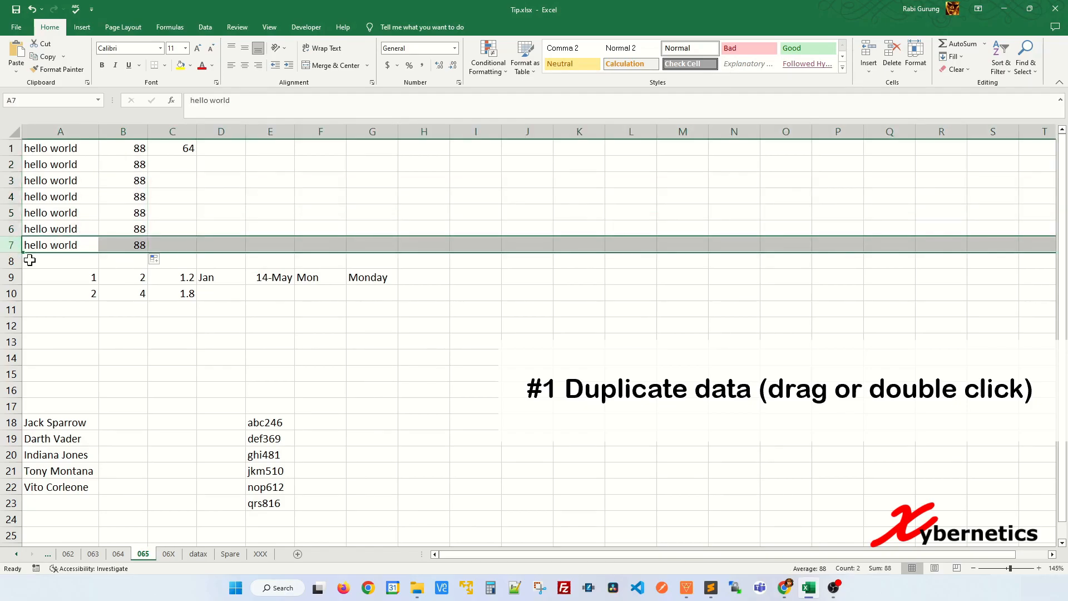
click(186, 178)
click(186, 146)
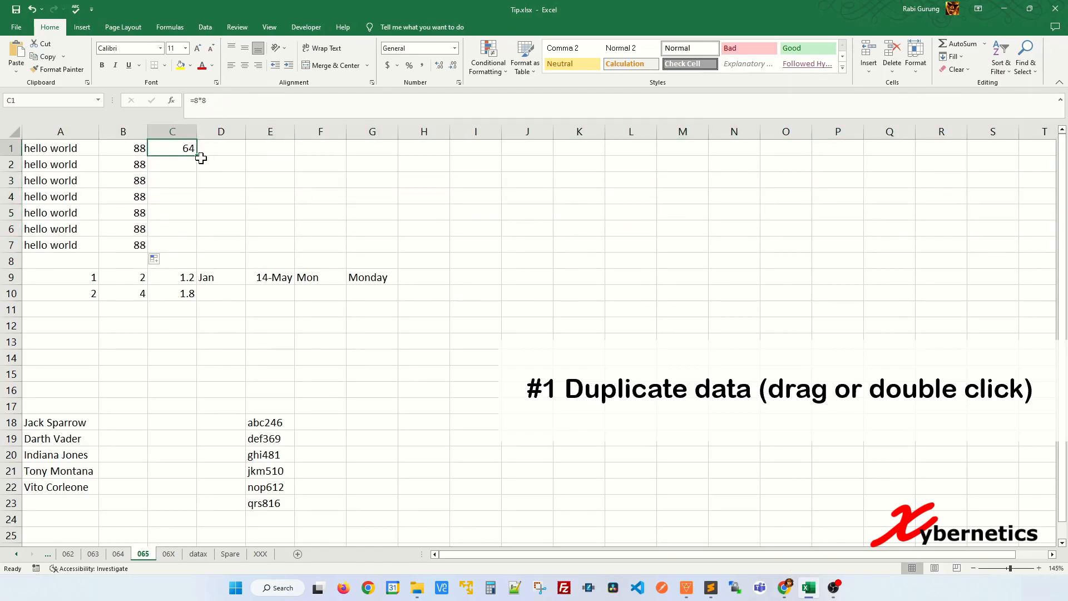
double_click(199, 156)
click(250, 229)
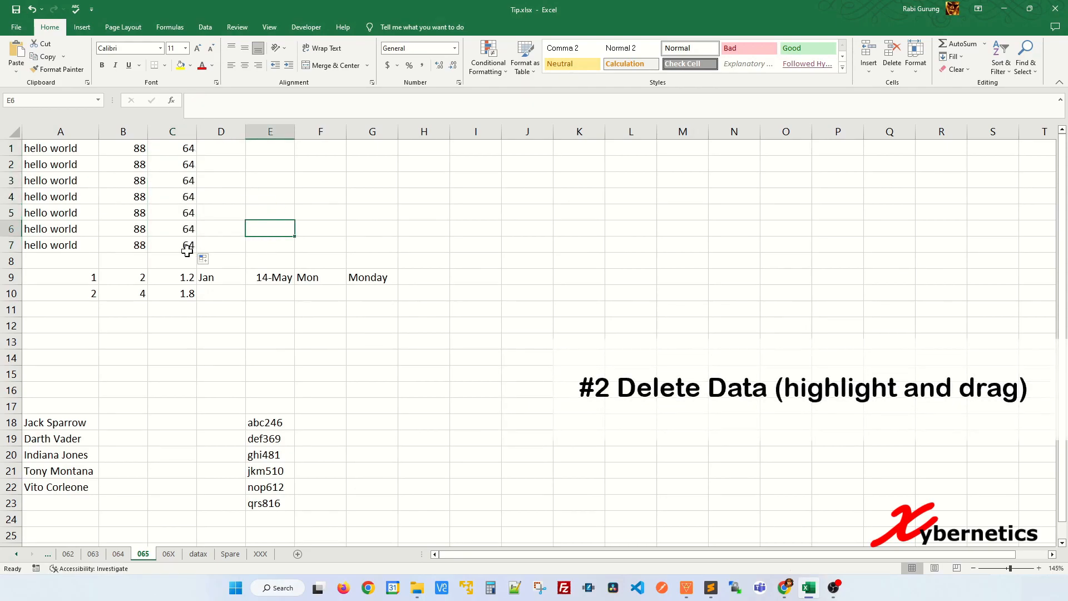
Clear the duplicated data in A2:C7 by pulling the fill handle of A1:C7 back up to row 1
drag(55, 148, 198, 158)
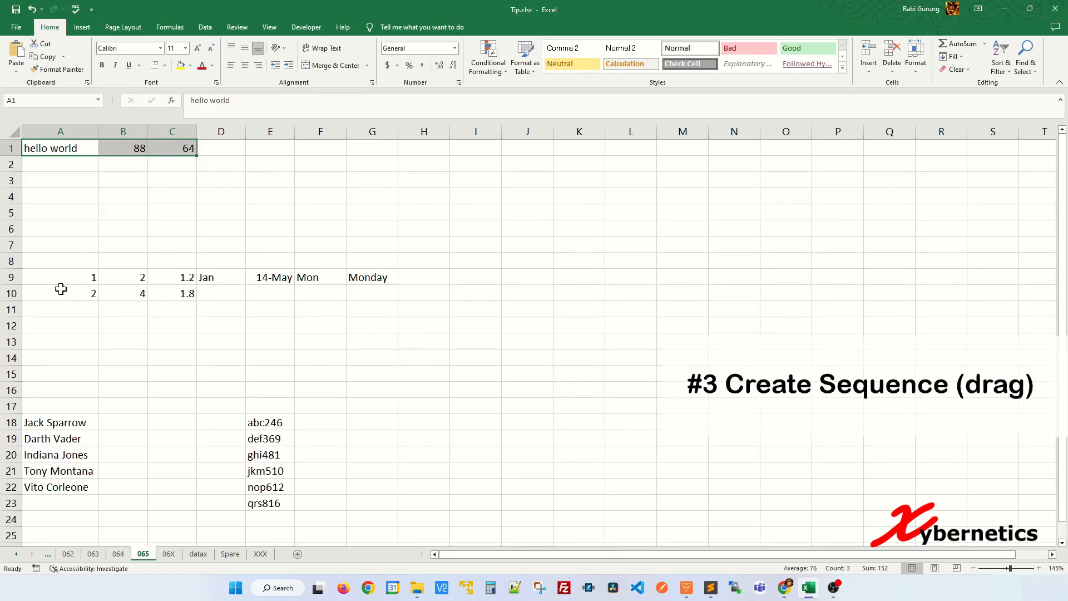
Extend the number sequence 1, 2 in A9:A10 down through A16
click(88, 277)
click(85, 293)
click(85, 311)
drag(90, 277, 98, 392)
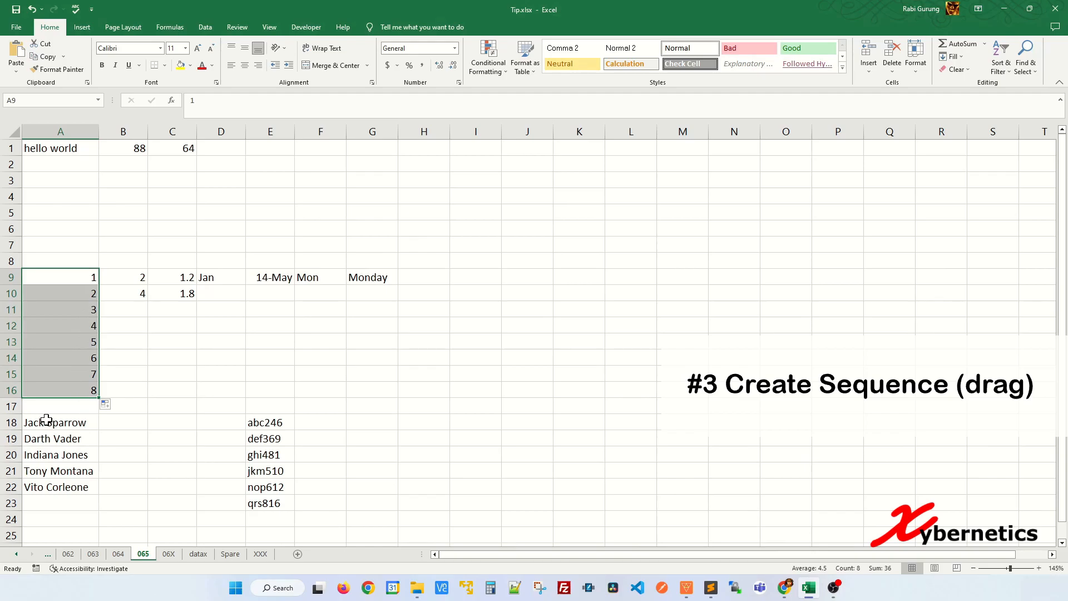
click(159, 326)
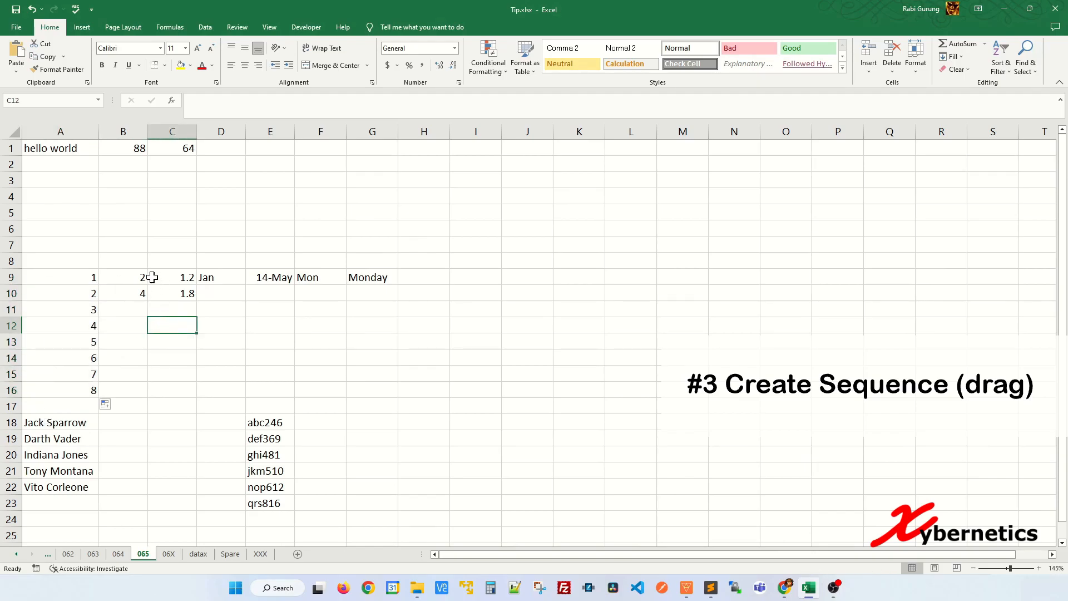
Extend the even-number sequence 2, 4 in B9:B10 down through B16
click(133, 277)
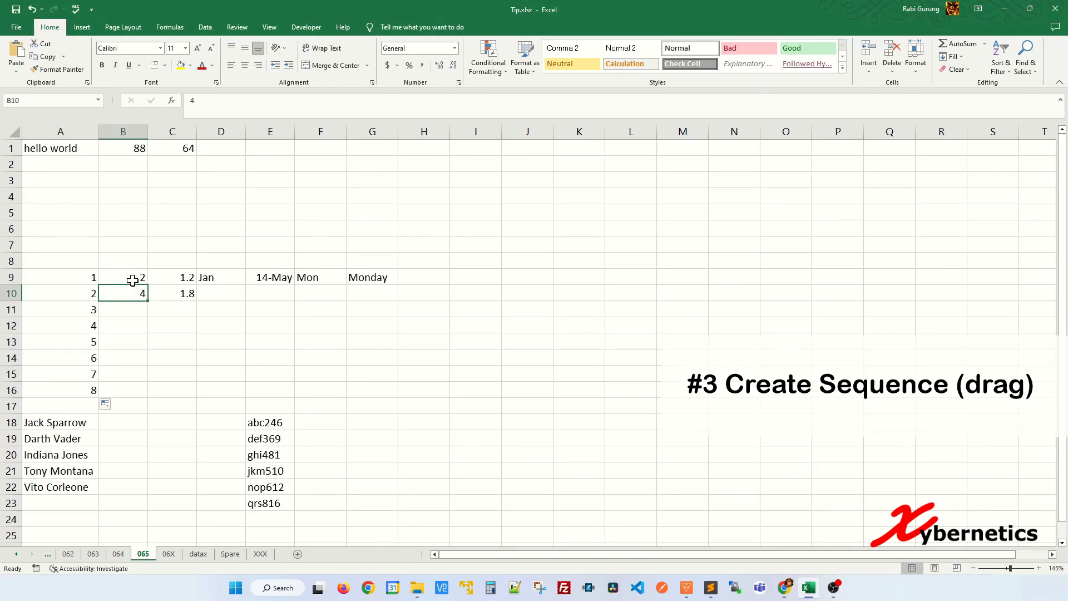
drag(147, 284, 143, 394)
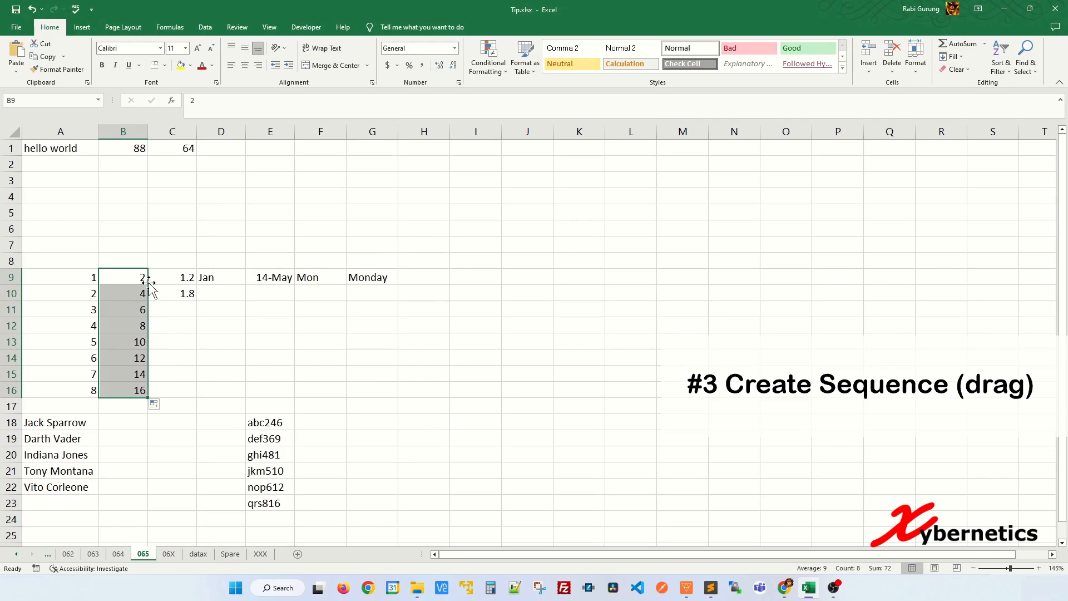
click(217, 342)
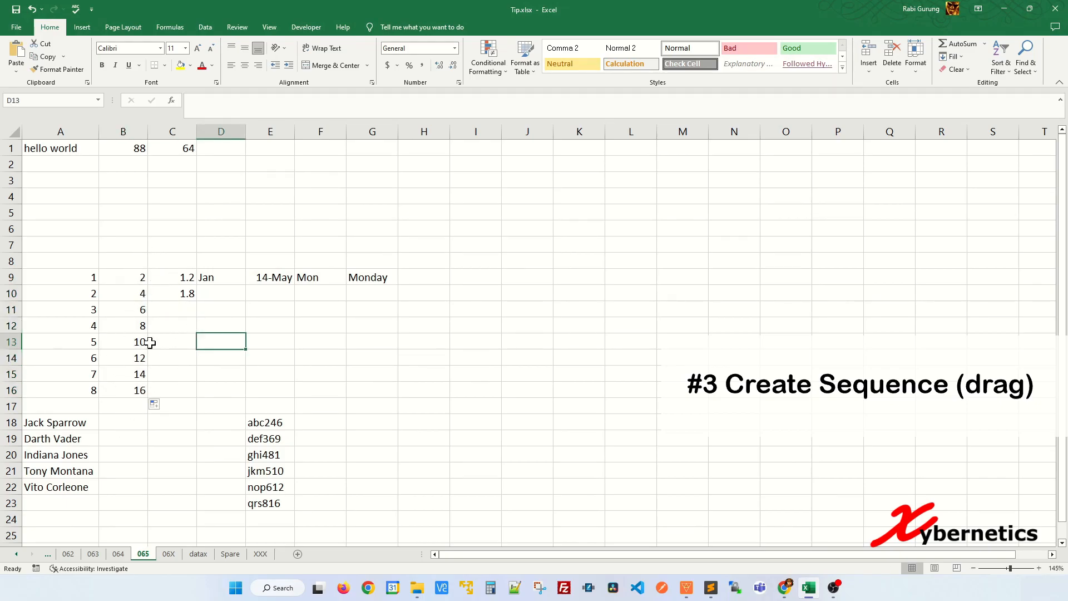
Extend the decimal sequence 1.2, 1.8 in C9:C10 down through C16
click(211, 307)
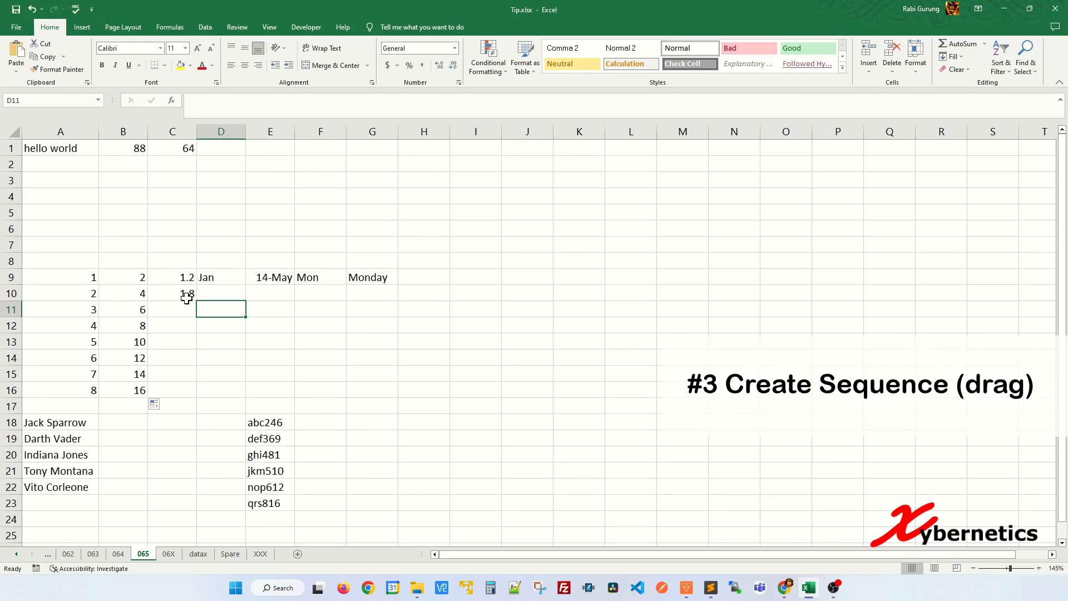
drag(185, 276, 192, 392)
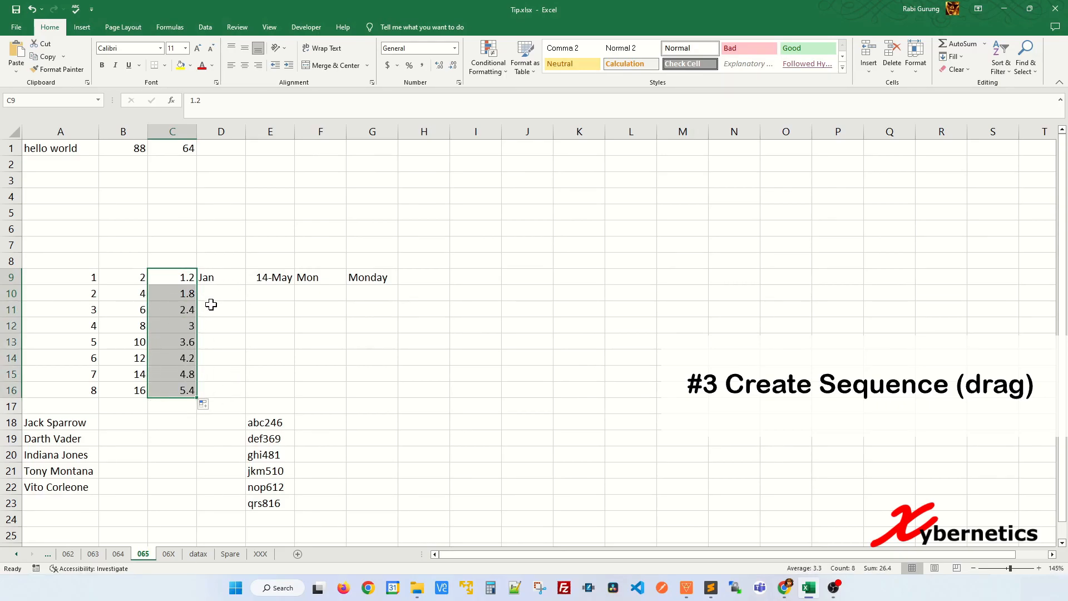
click(226, 310)
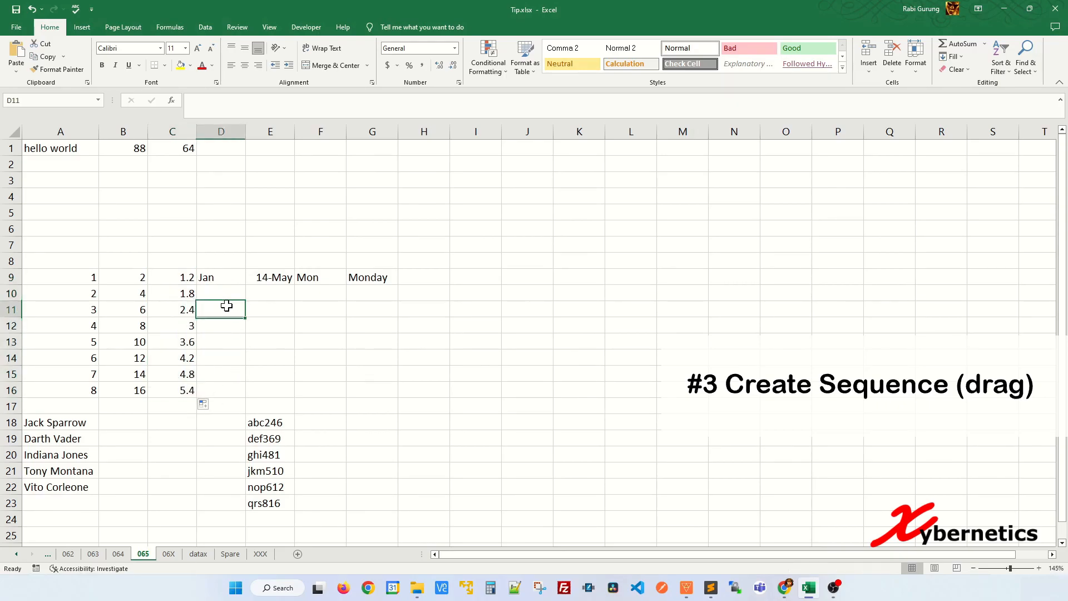
Fill the month series from Jan in D9 and the daily date series from 14-May in E9 down through row 16
click(241, 276)
drag(246, 286, 240, 396)
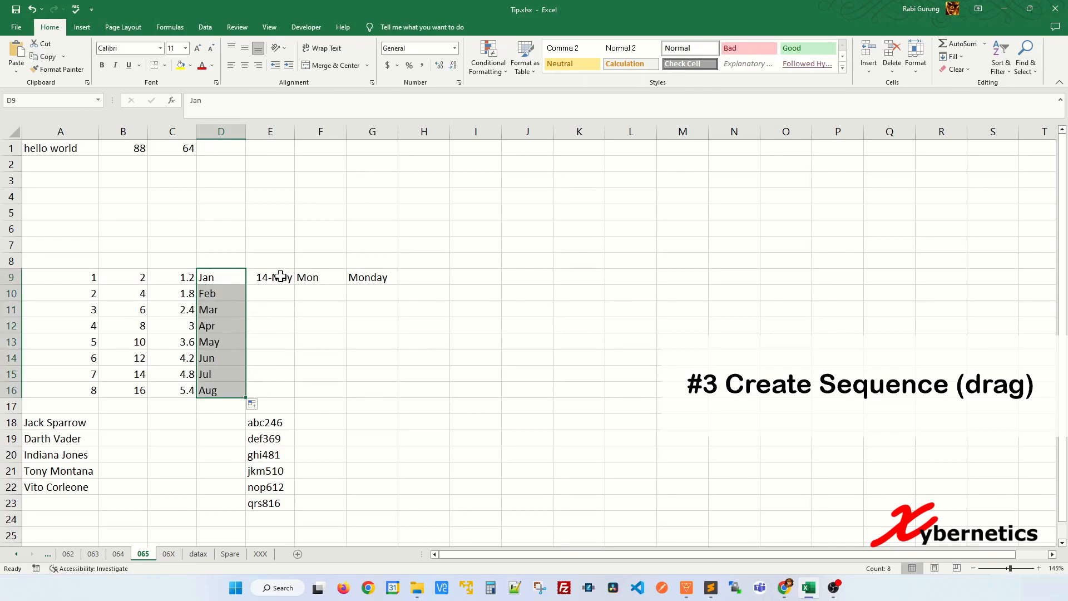
click(280, 276)
drag(295, 286, 284, 392)
Fill the weekday series from Mon in F9 and Monday in G9 down through row 16
click(339, 272)
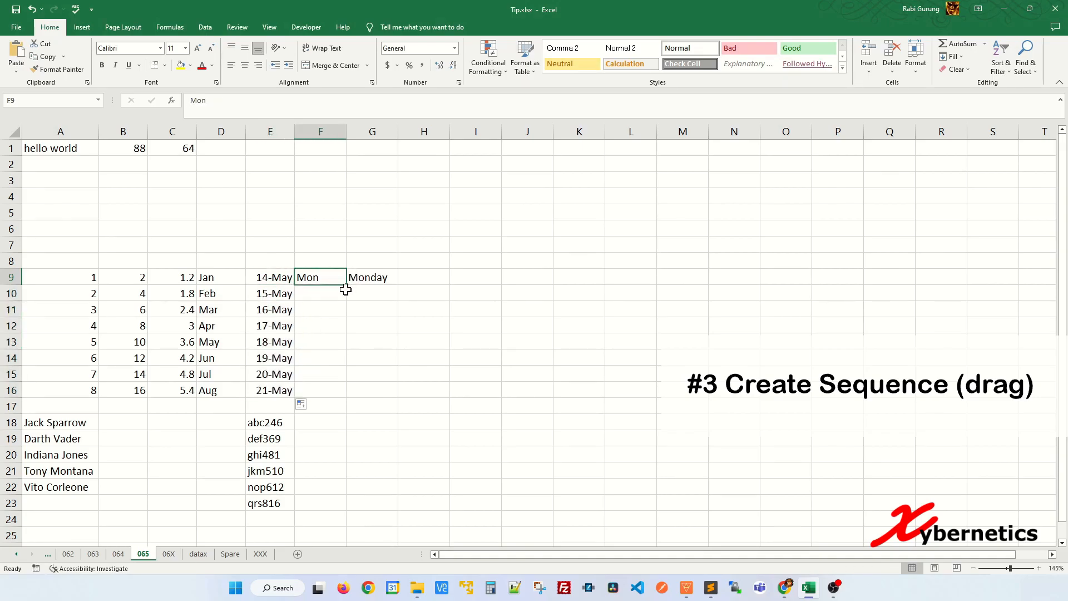
drag(346, 286, 346, 394)
click(383, 278)
drag(399, 285, 389, 392)
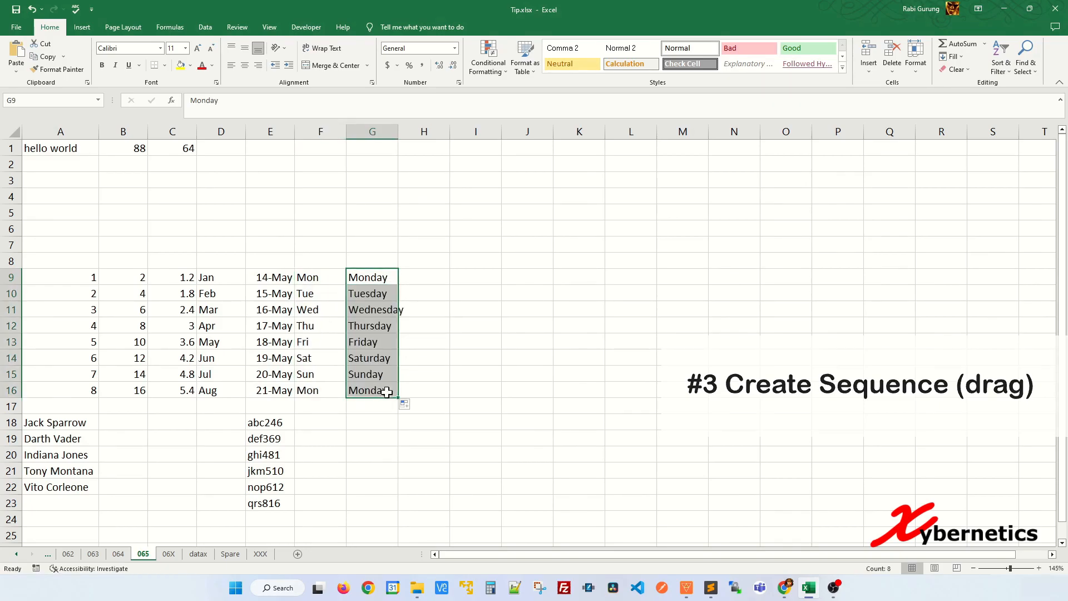
click(456, 326)
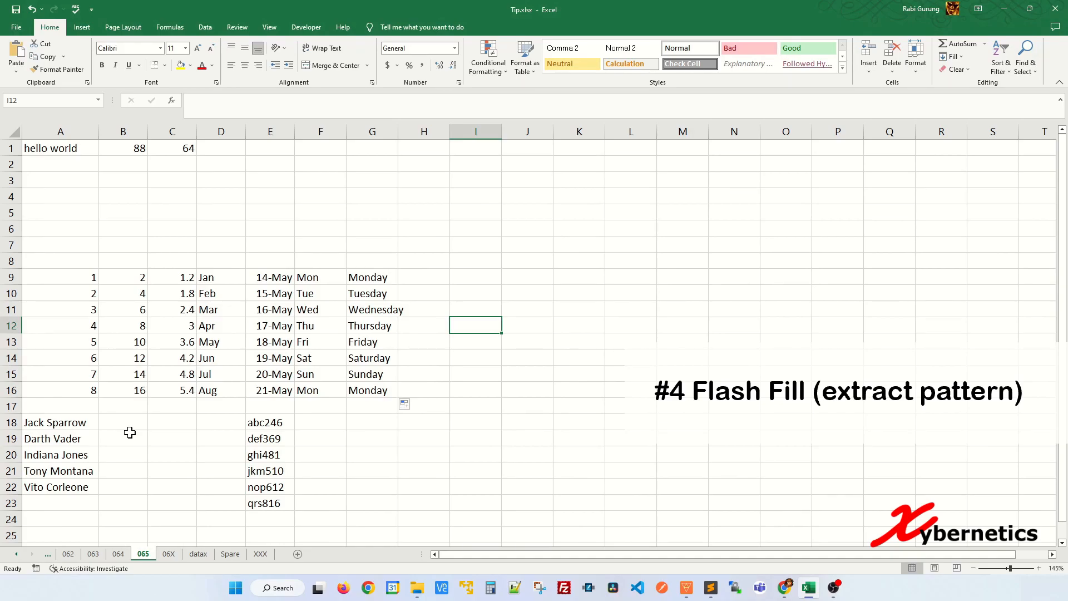
Enter the first name from A18 in B18 and Flash Fill the remaining first names down through B22
click(135, 426)
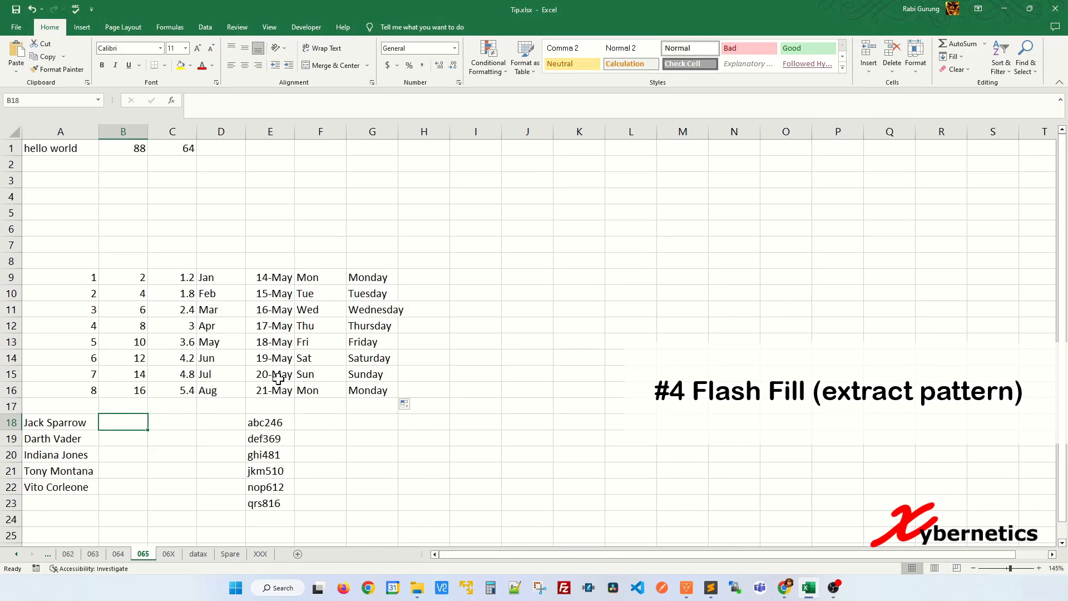
text(Jack)
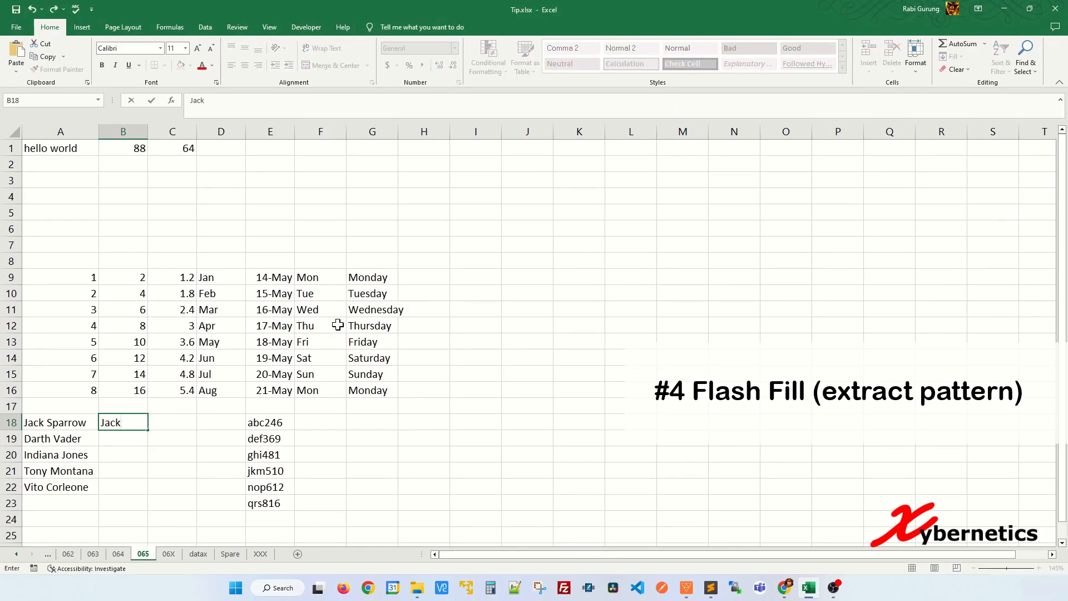
key(Return)
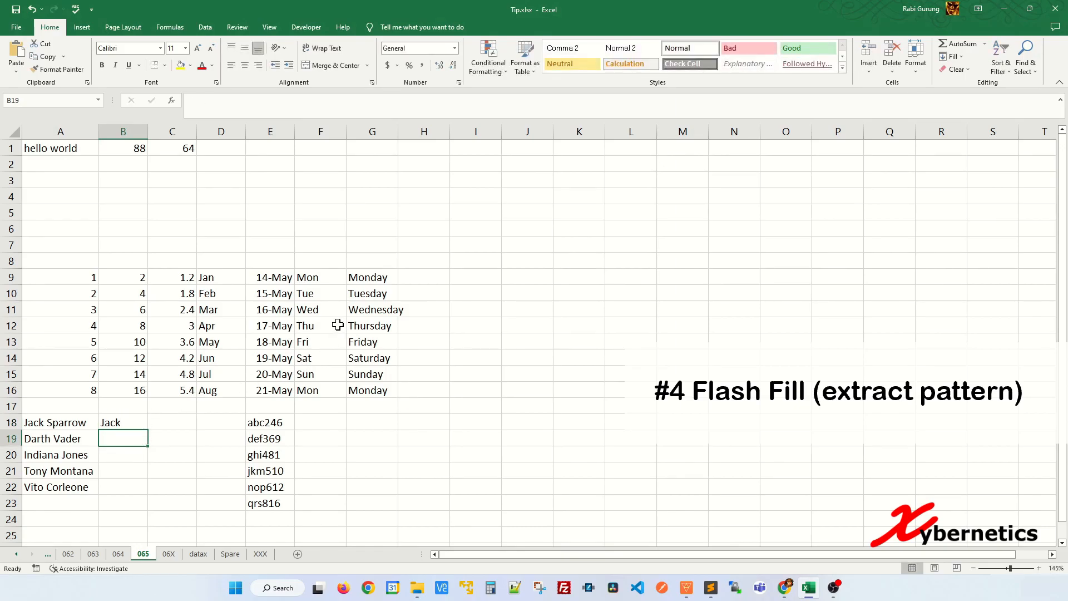
click(131, 422)
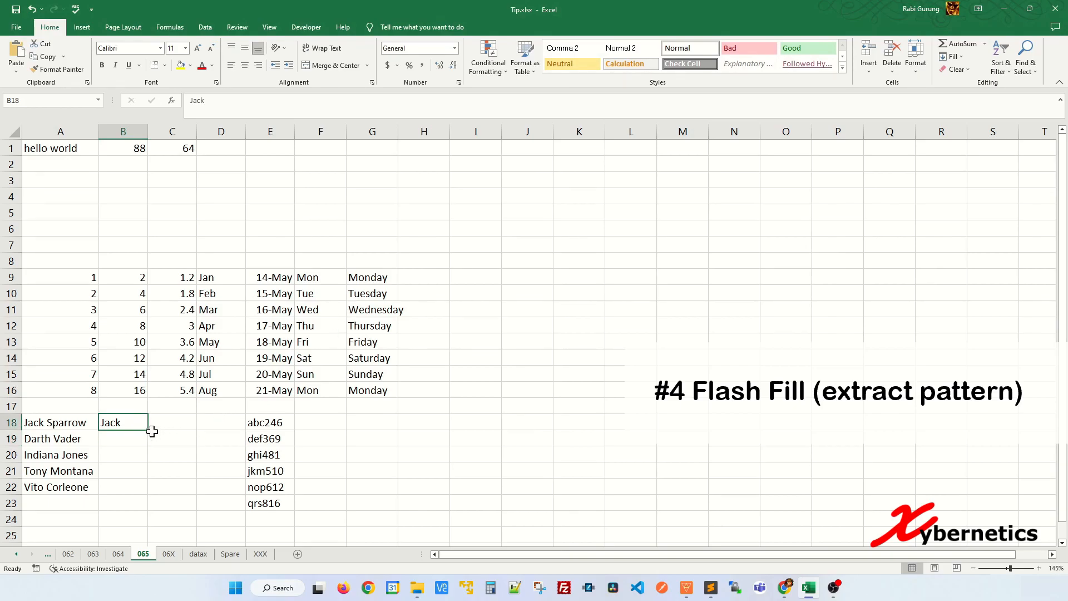
drag(146, 432, 143, 493)
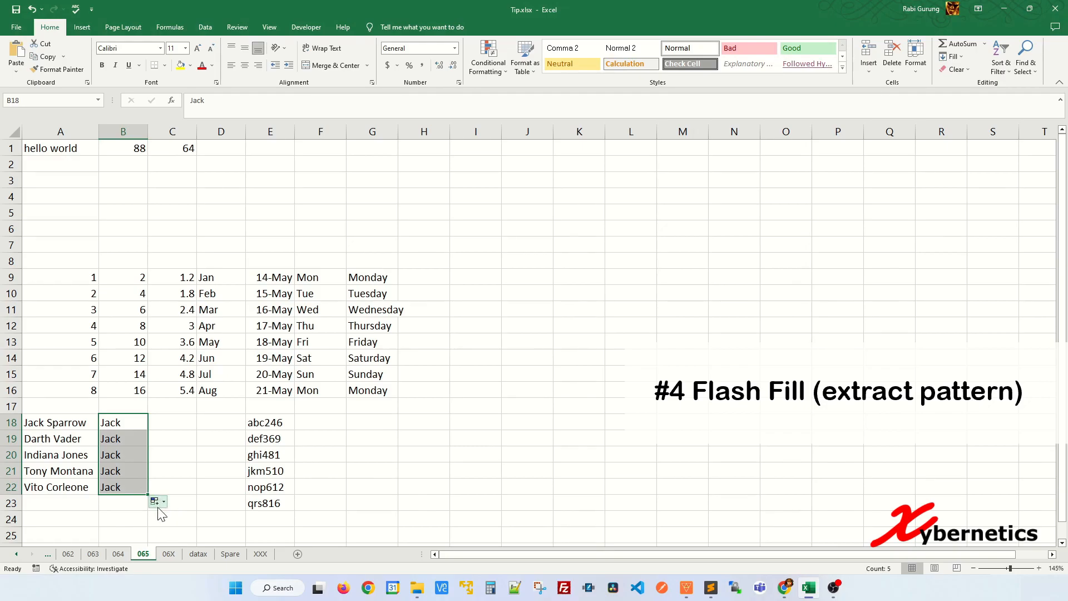
click(163, 504)
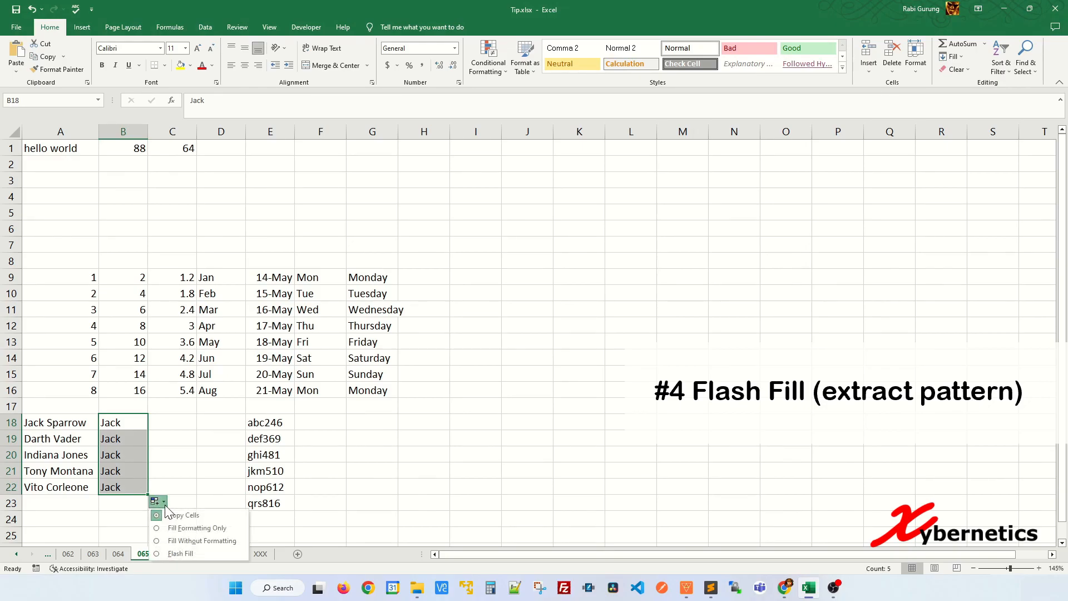
click(182, 553)
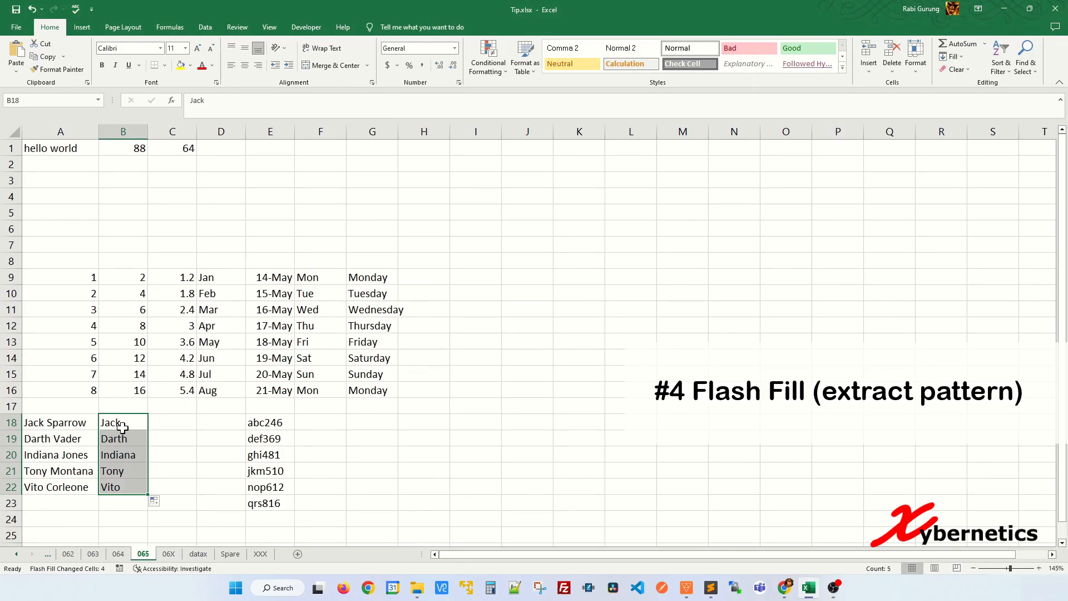
click(175, 472)
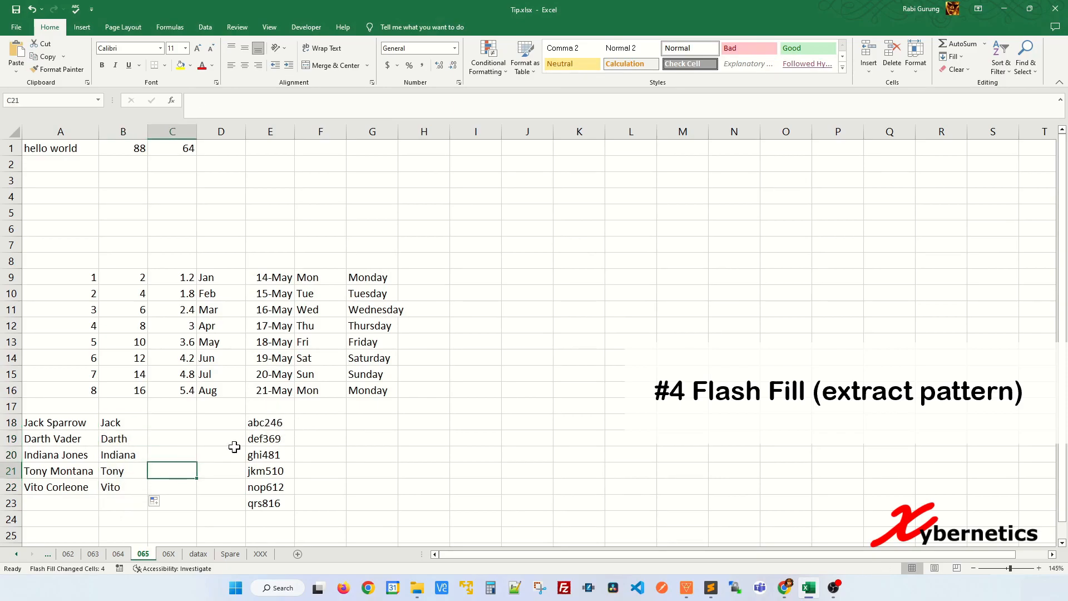
Enter "abc, 246" in F18 and Flash Fill the same letters-comma-number split of column E down through F23
click(336, 423)
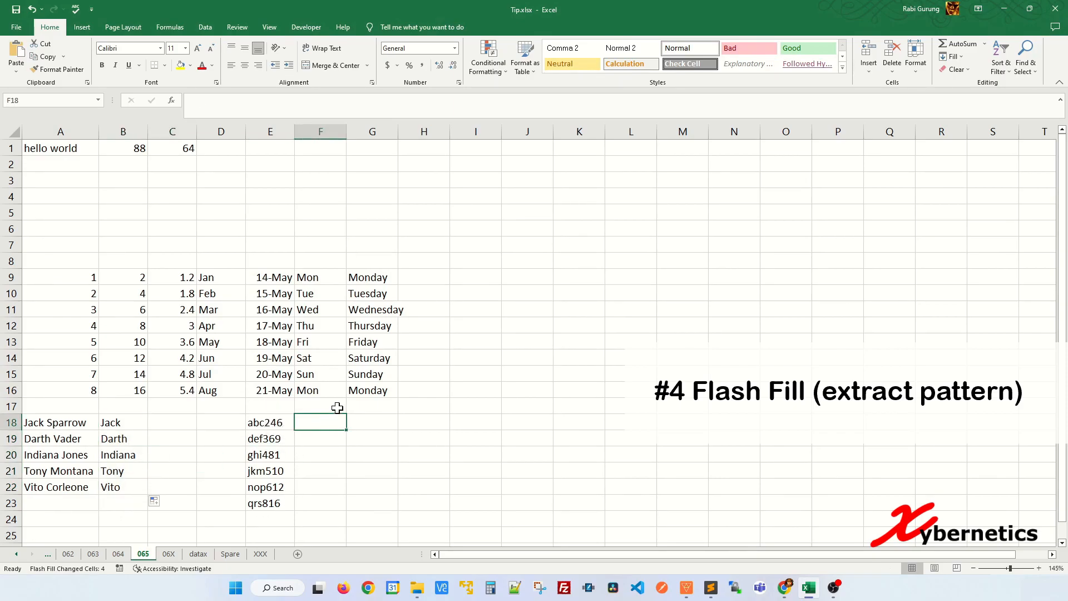
text(abc, 246)
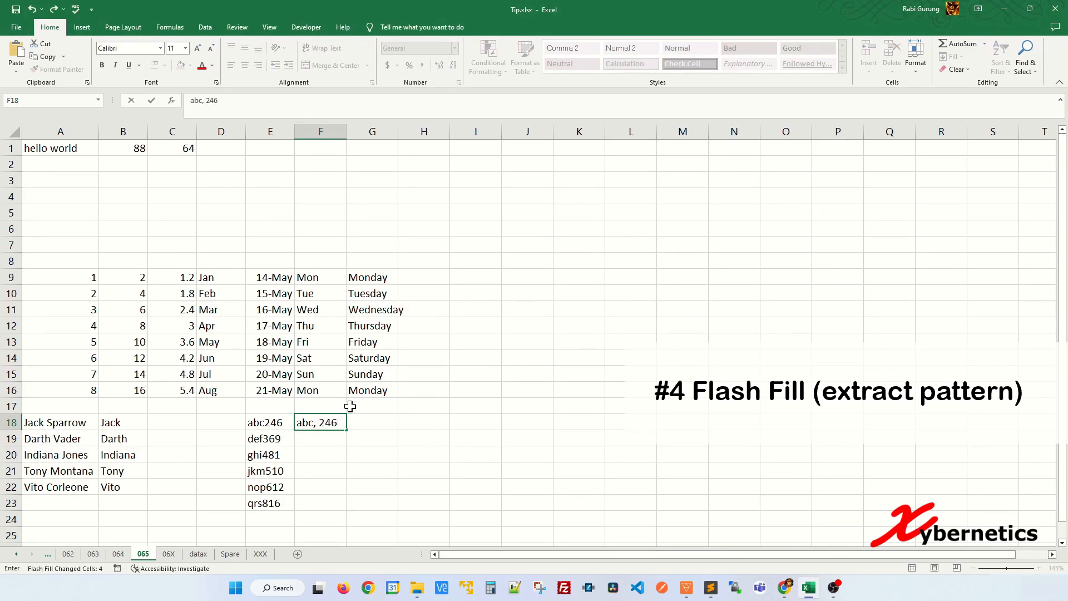
click(393, 421)
click(268, 420)
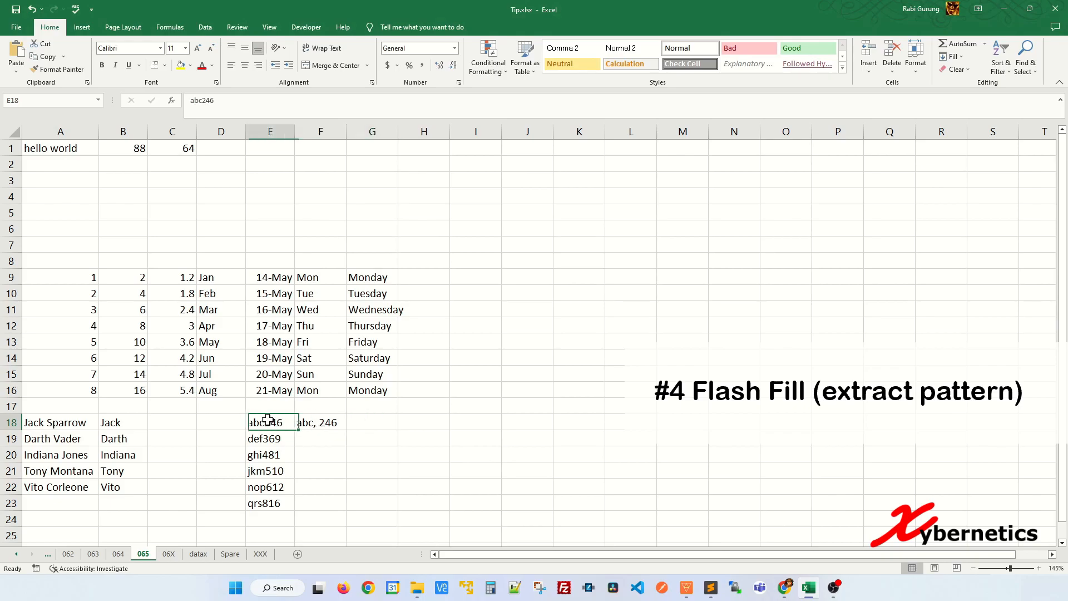
click(318, 423)
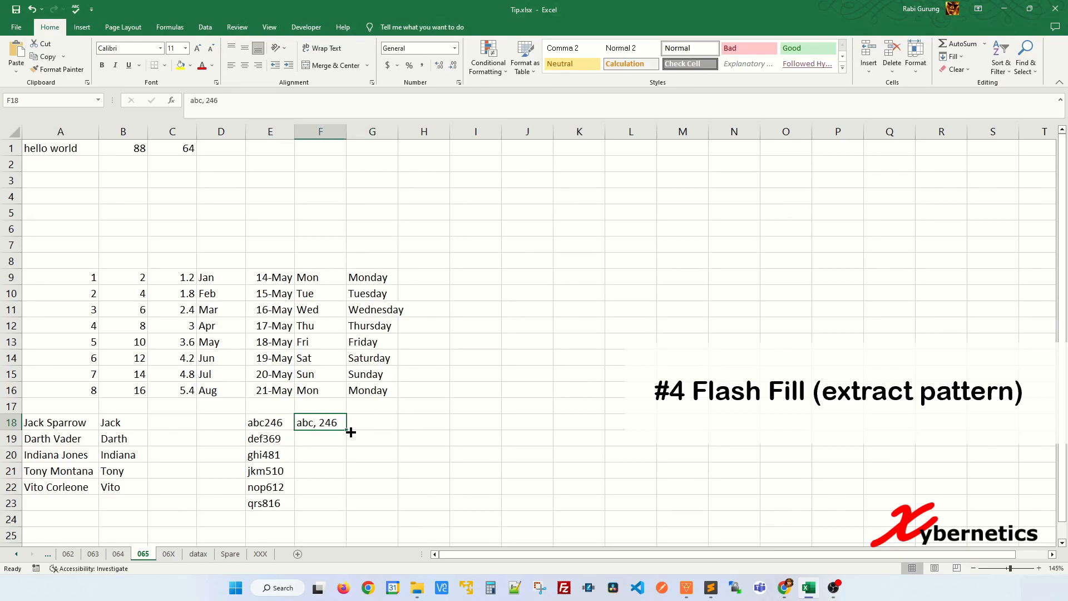
drag(349, 431, 343, 510)
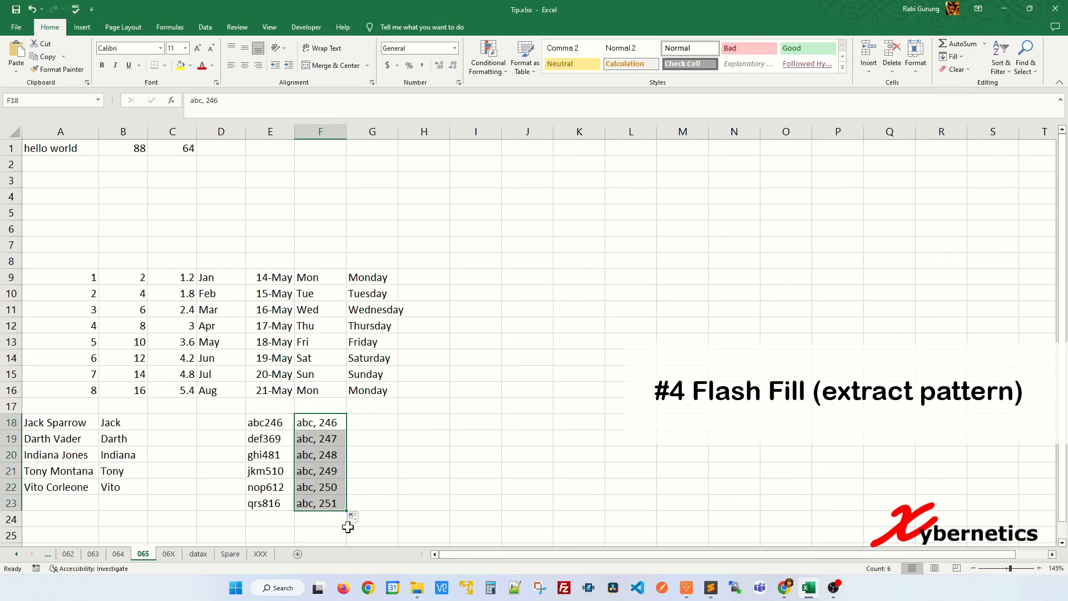
click(357, 517)
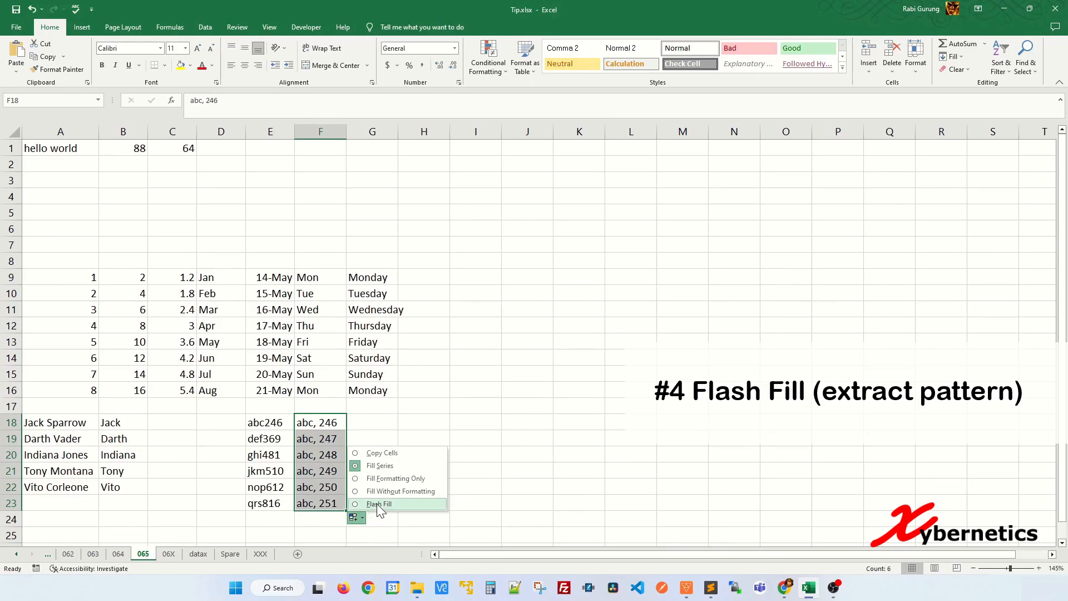
click(376, 503)
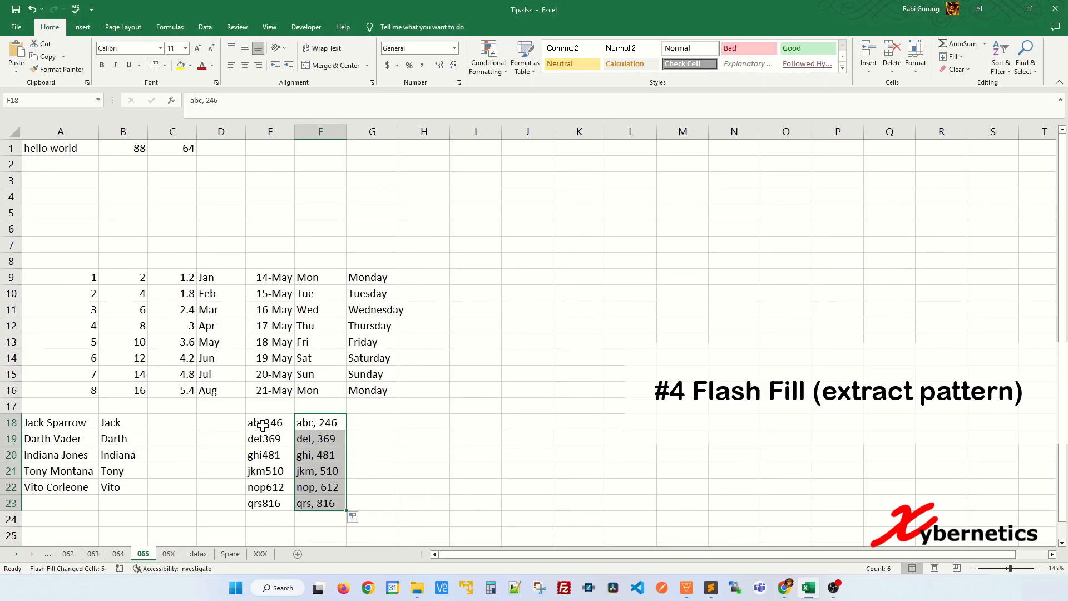
click(363, 439)
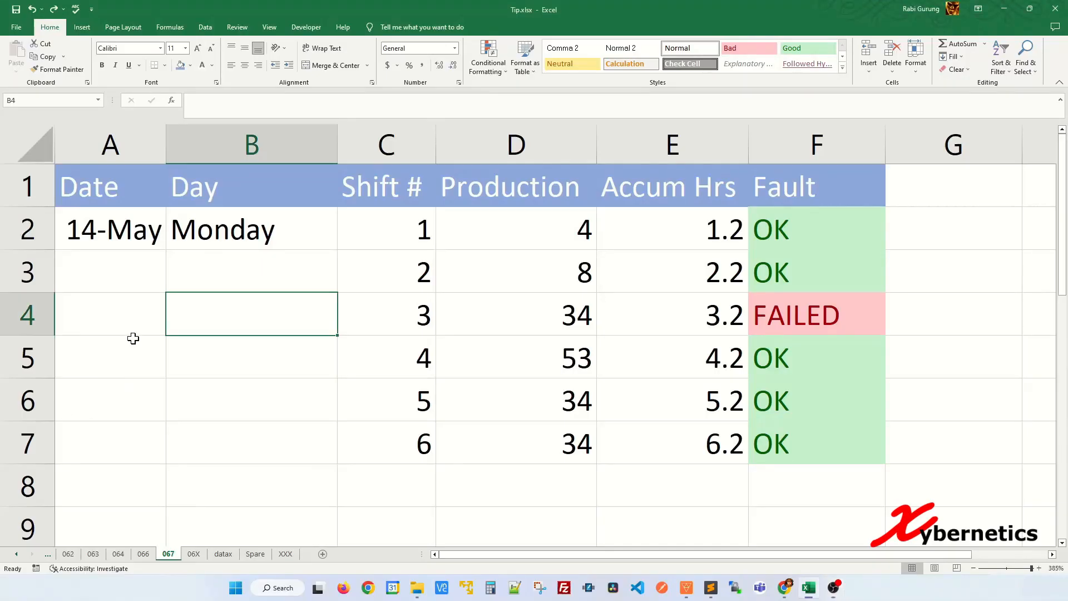
Try to extend the date in A2 and the weekday in B2 down their columns with the fill handle
click(139, 216)
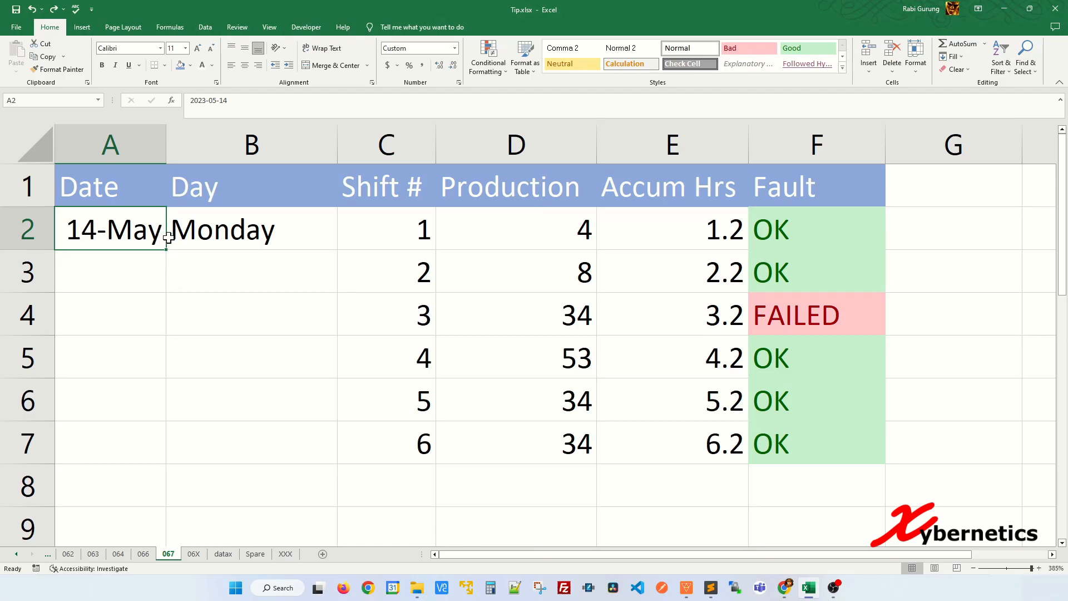
drag(168, 248, 161, 428)
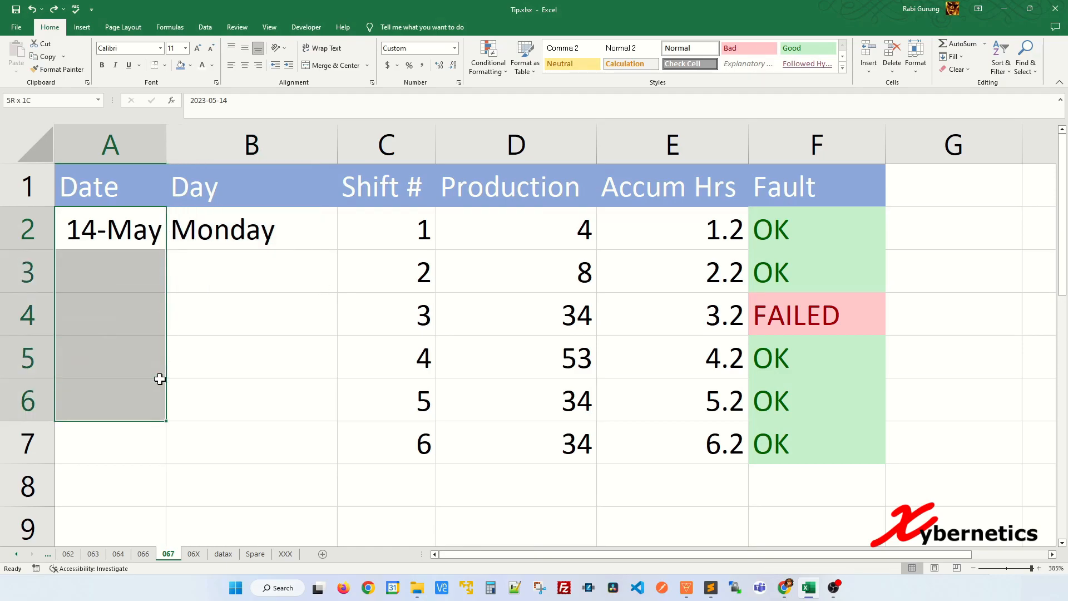
click(205, 278)
click(153, 221)
mouse_move(167, 248)
mouse_down()
mouse_move(156, 362)
mouse_move(190, 261)
mouse_move(156, 236)
mouse_up()
click(250, 231)
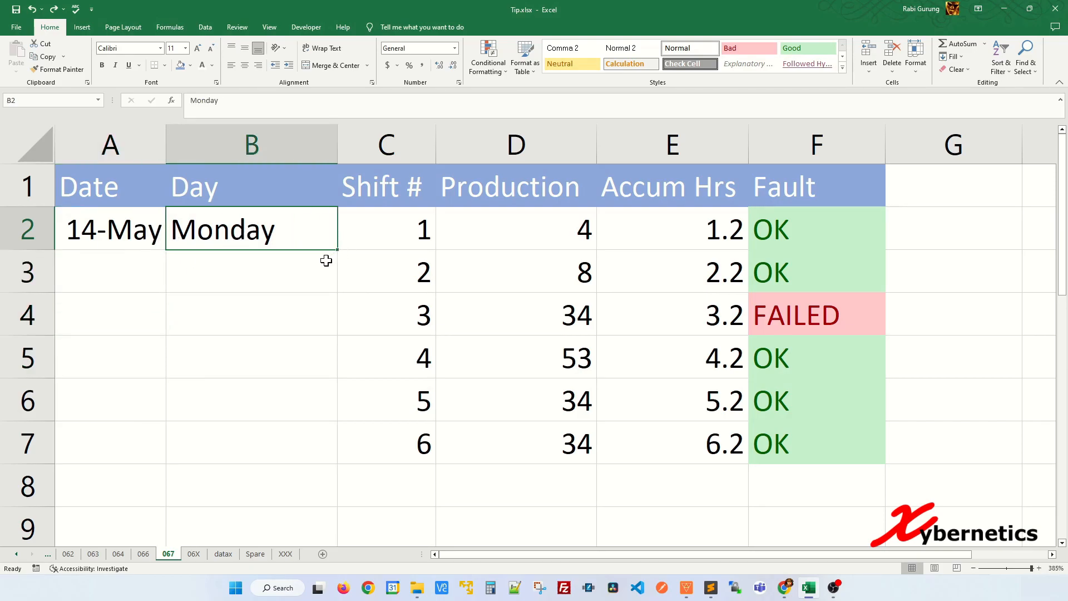
drag(339, 245, 335, 315)
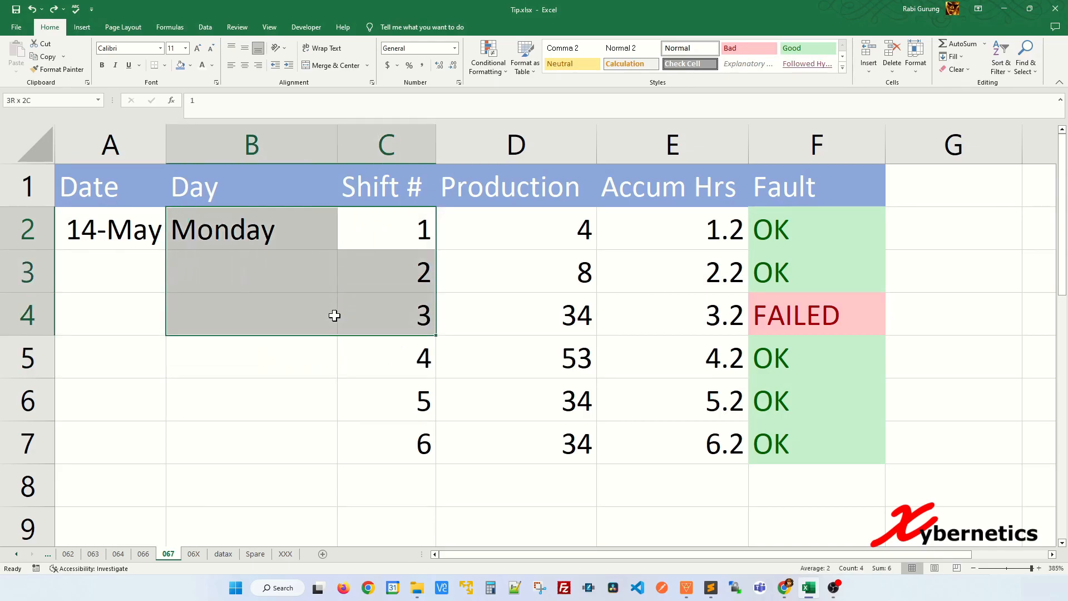
click(293, 284)
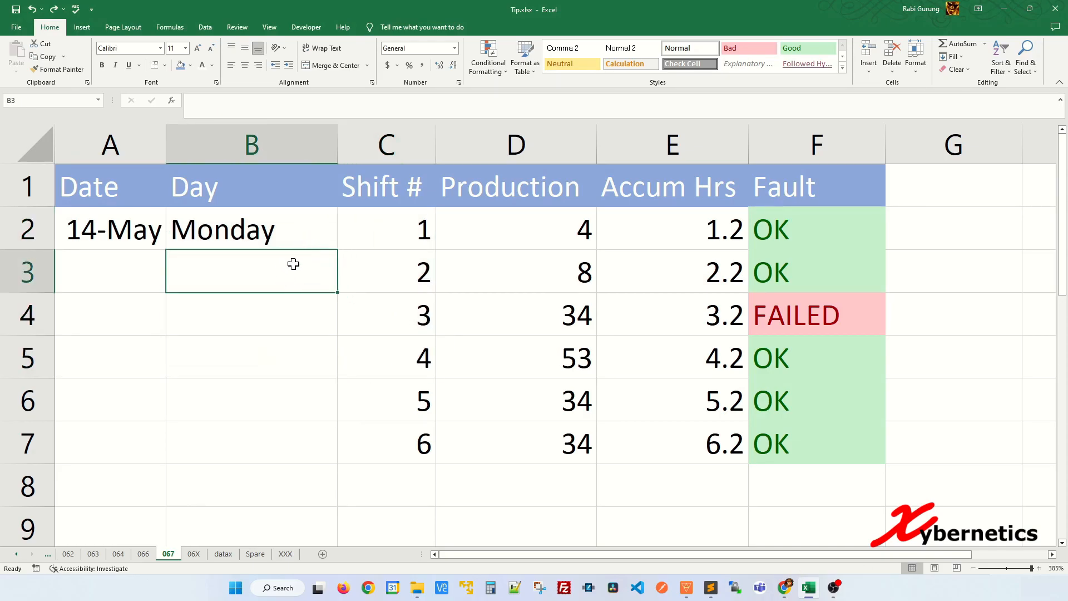
Turn on "Enable fill handle and cell drag-and-drop" in the advanced editing options and apply the change
click(149, 236)
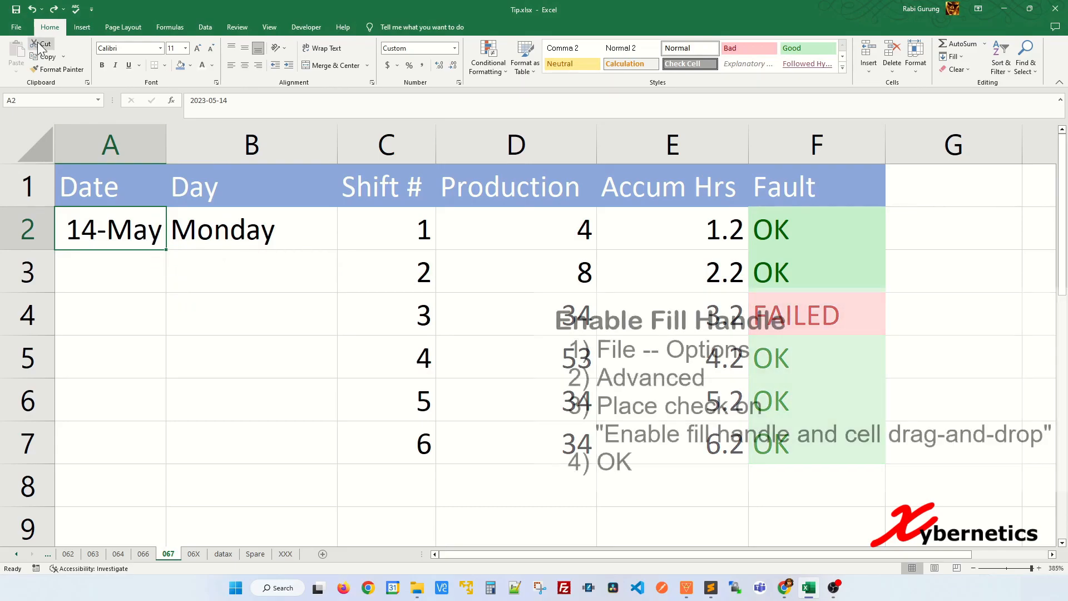
click(22, 31)
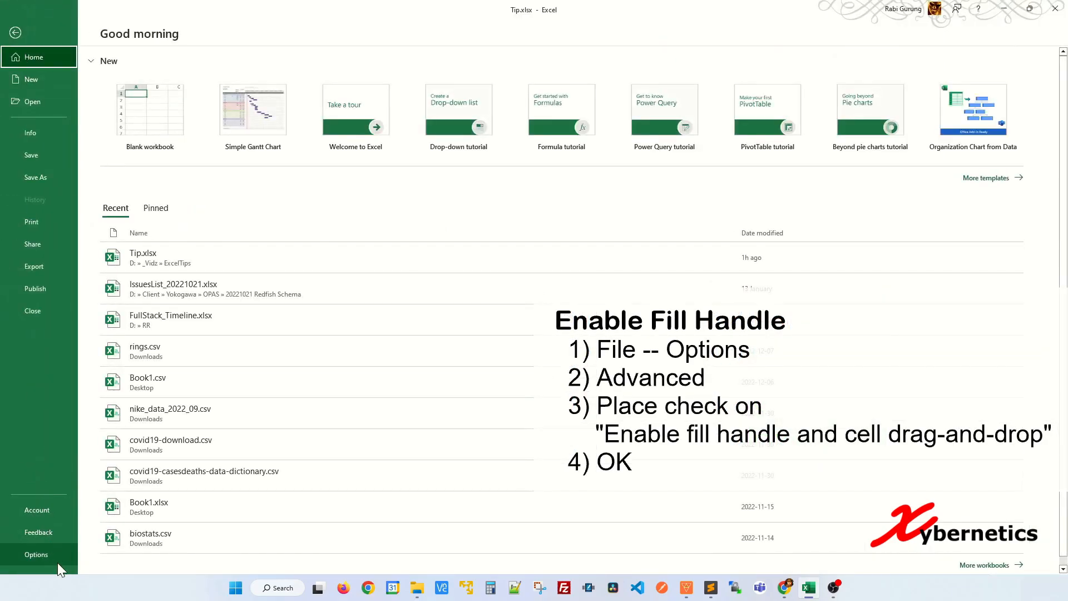
click(58, 562)
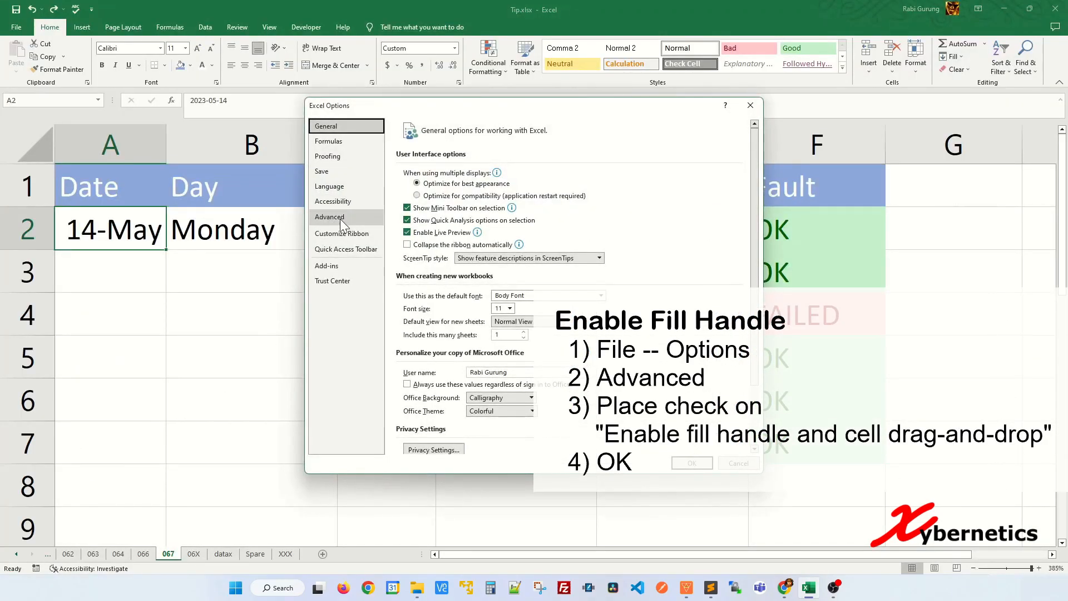
click(340, 217)
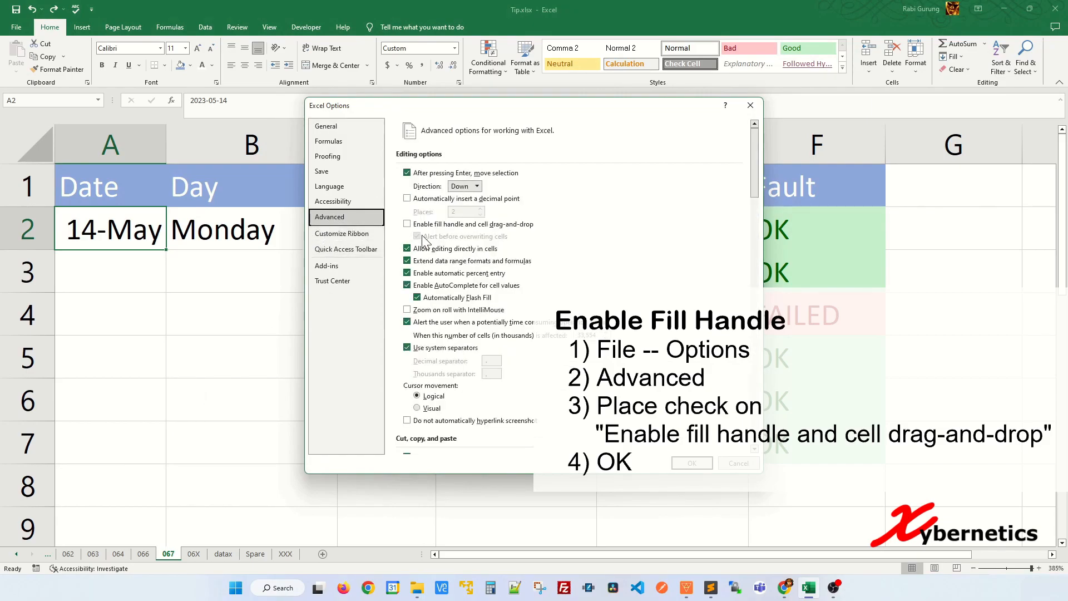
click(408, 225)
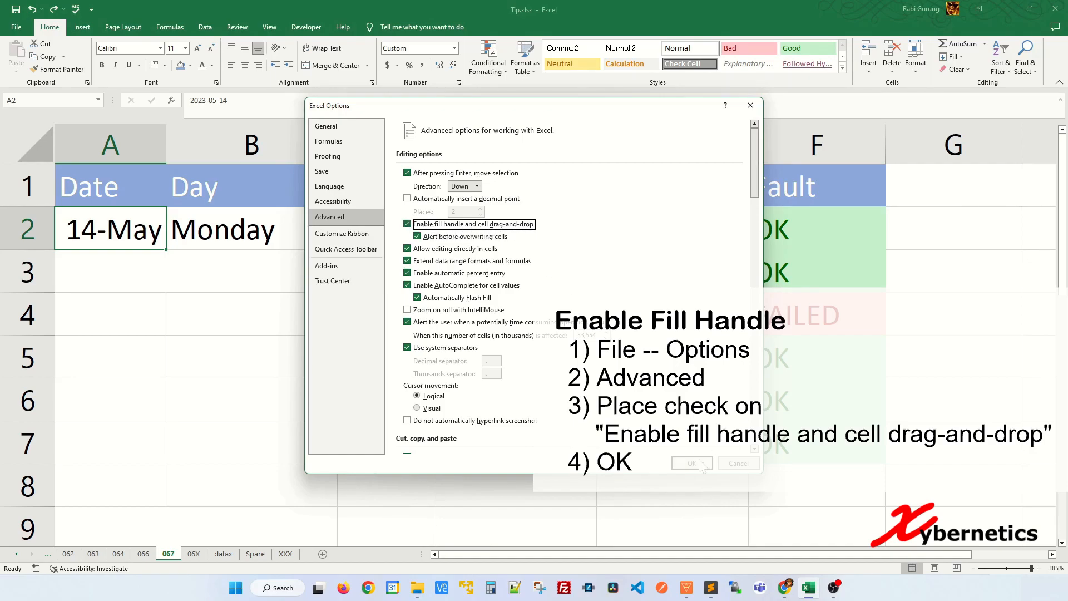
click(298, 342)
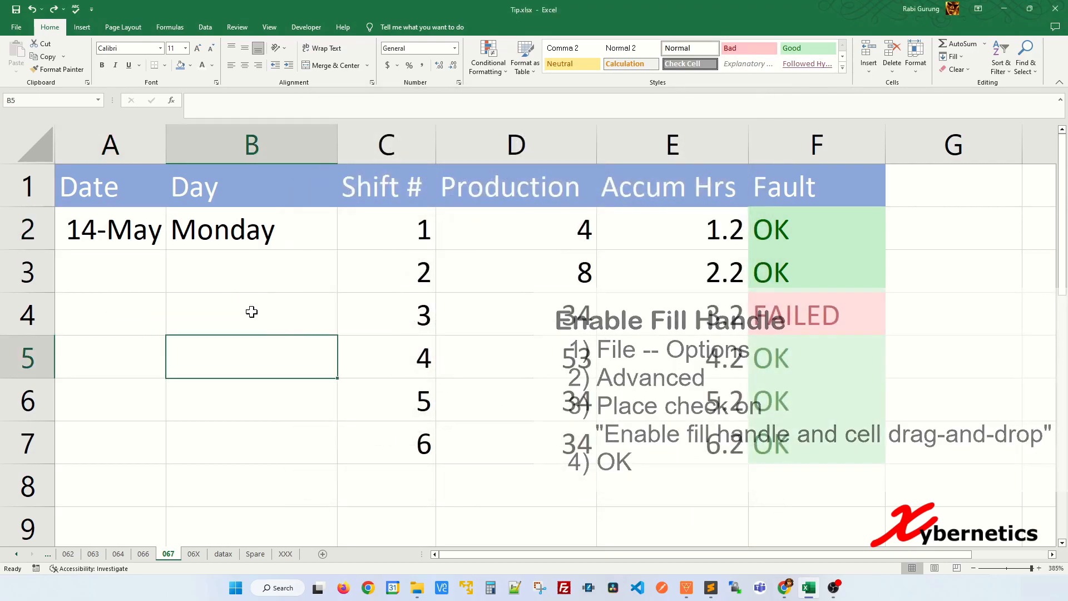
Fill the date series from 14-May in A2 and the weekday series from Monday in B2 down through row 7
click(154, 243)
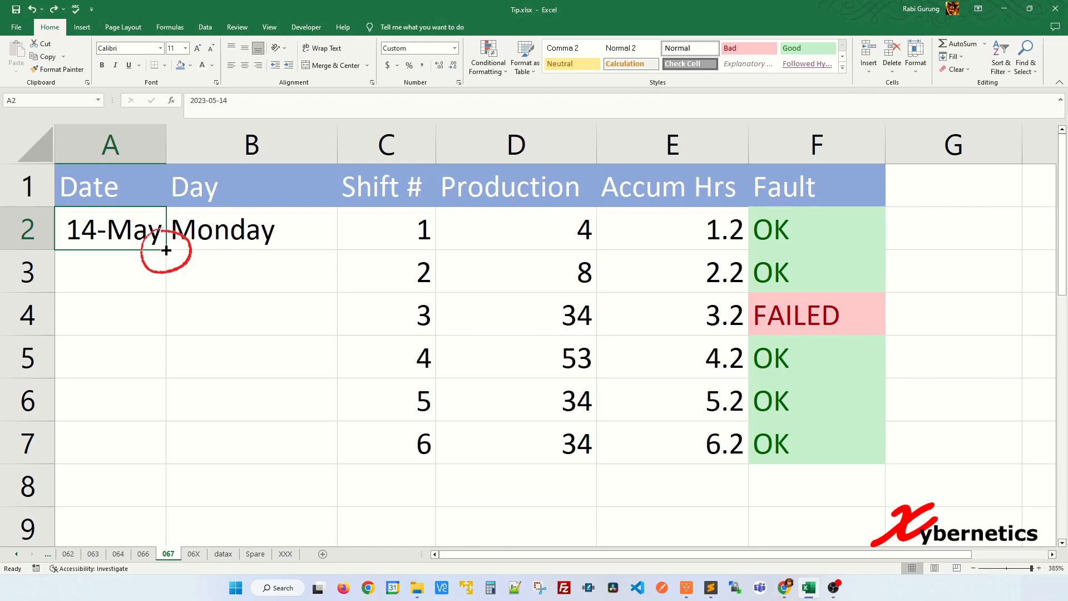
drag(166, 250, 149, 440)
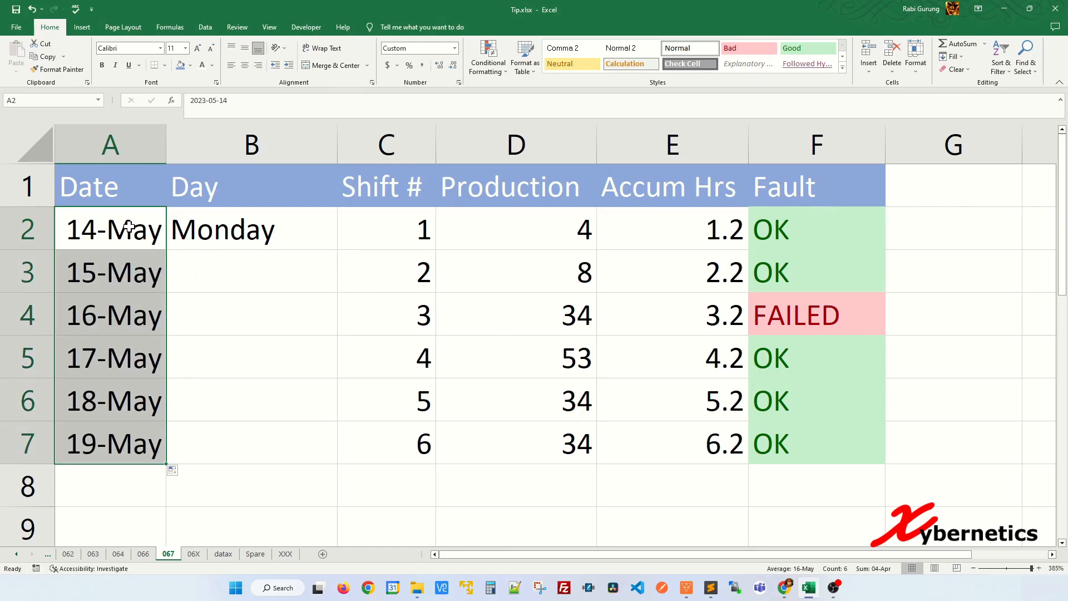
click(254, 397)
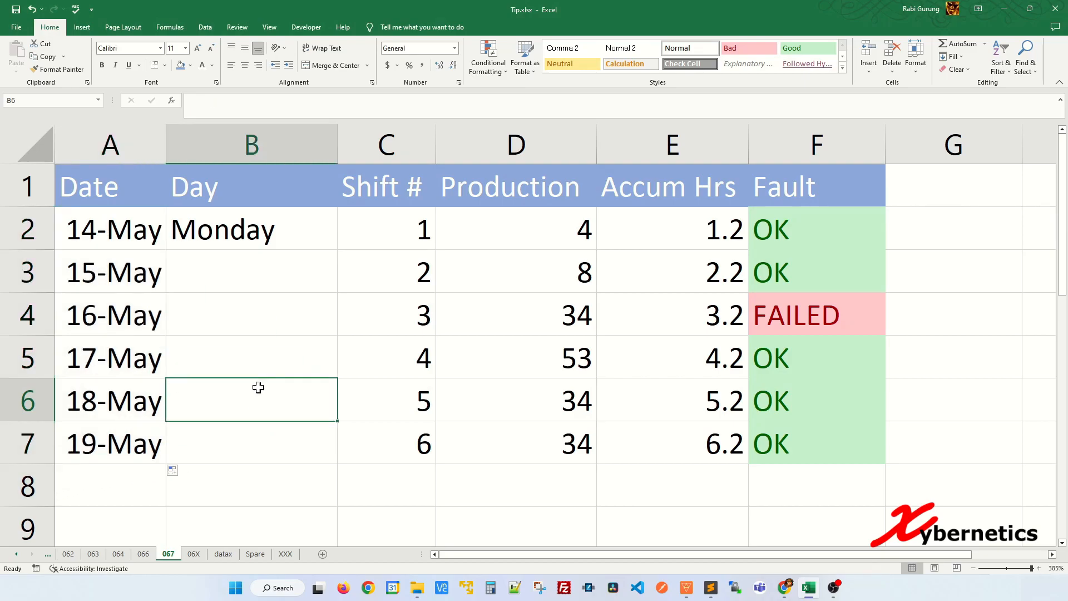
click(298, 237)
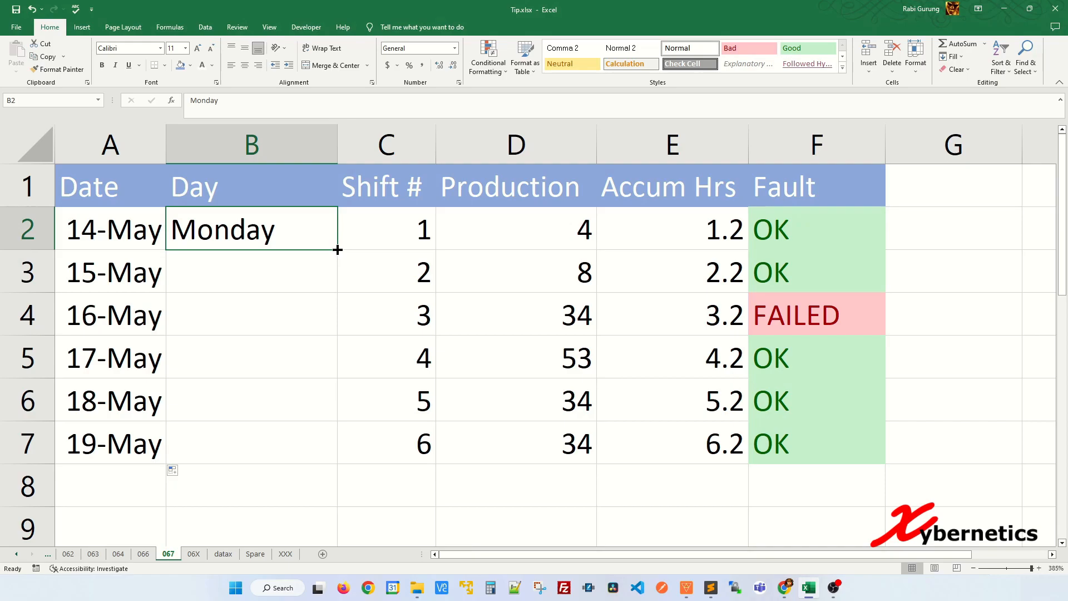
drag(338, 250, 309, 464)
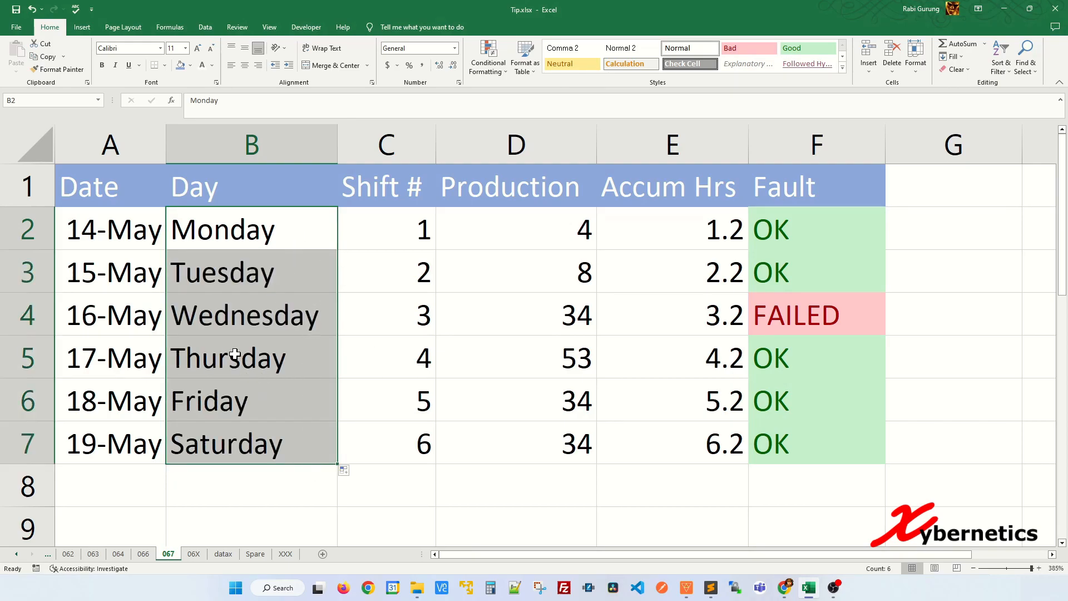
click(358, 361)
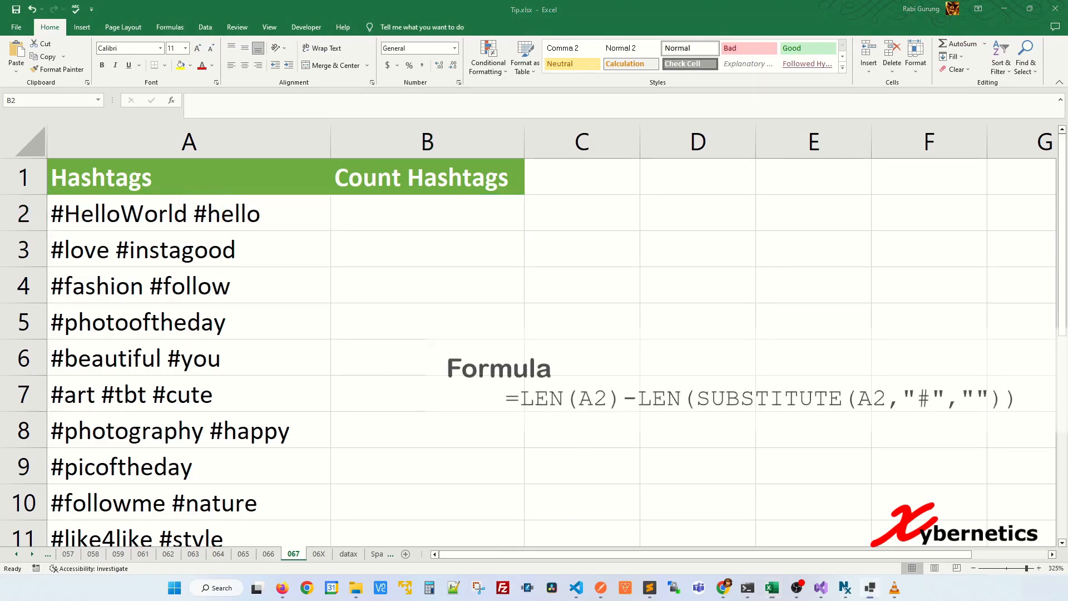
Enter the formula =LEN(A2)-LEN(SUBSTITUTE(A2,"#","")) in B2 to count the hashtags in A2
text(=LEN()
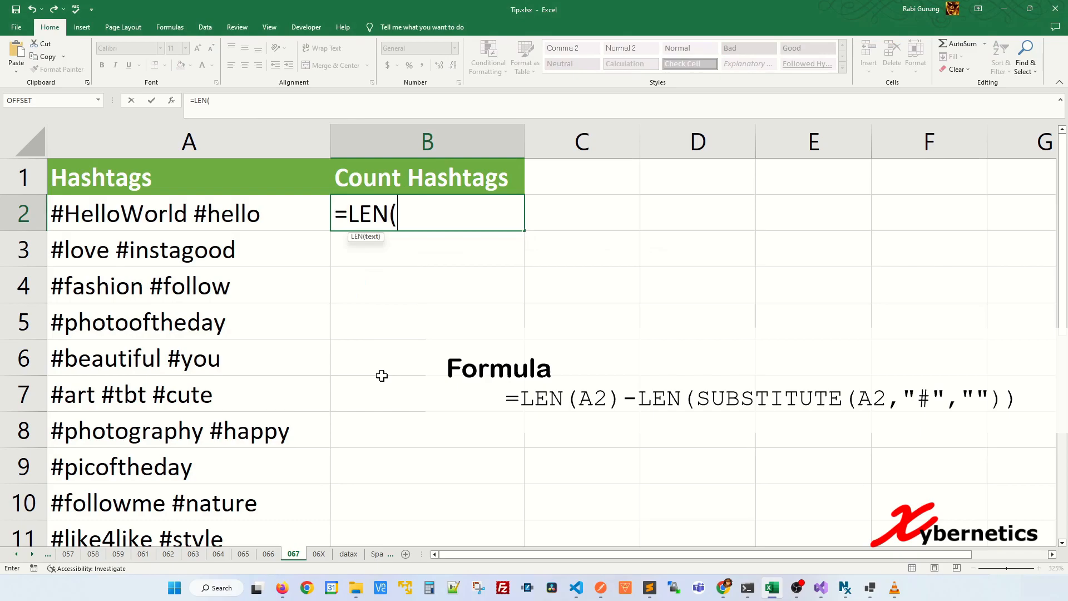
text(A2)-LEN(SUBST)
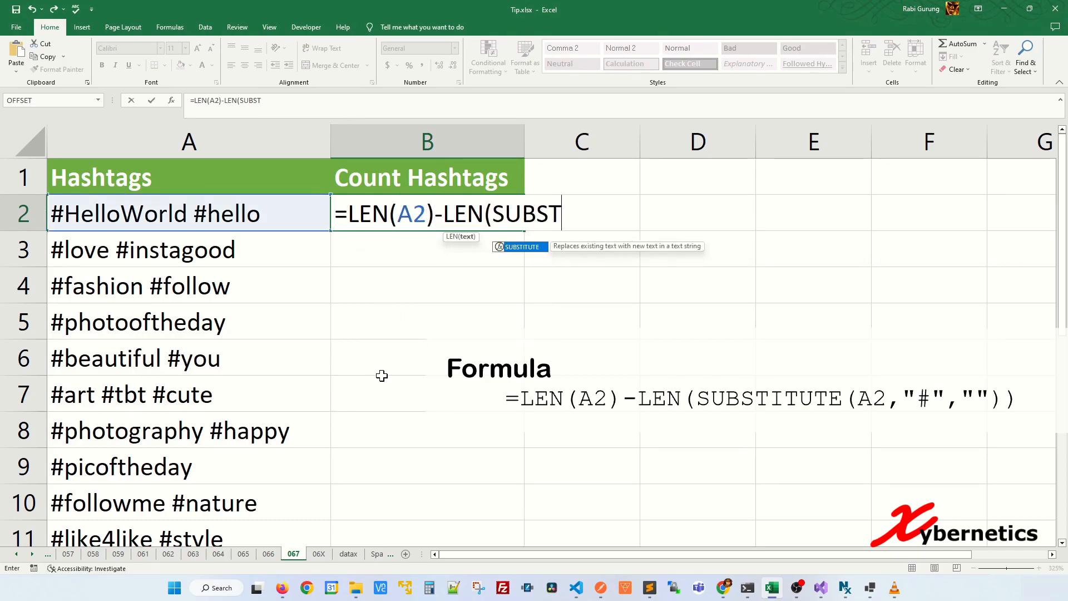
text(ITUTE(A2,"#","")
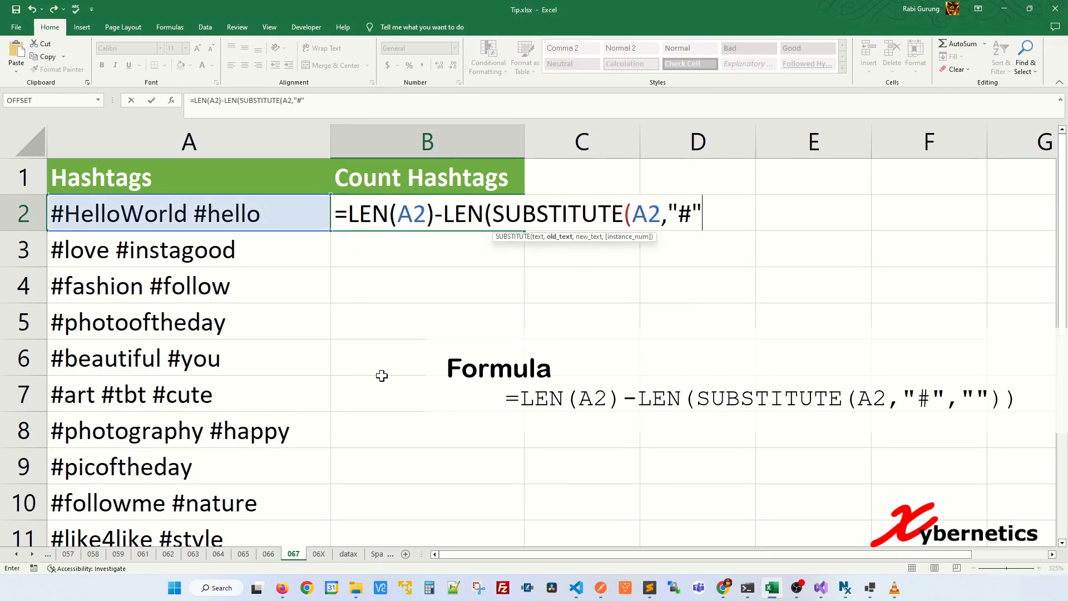
text()))
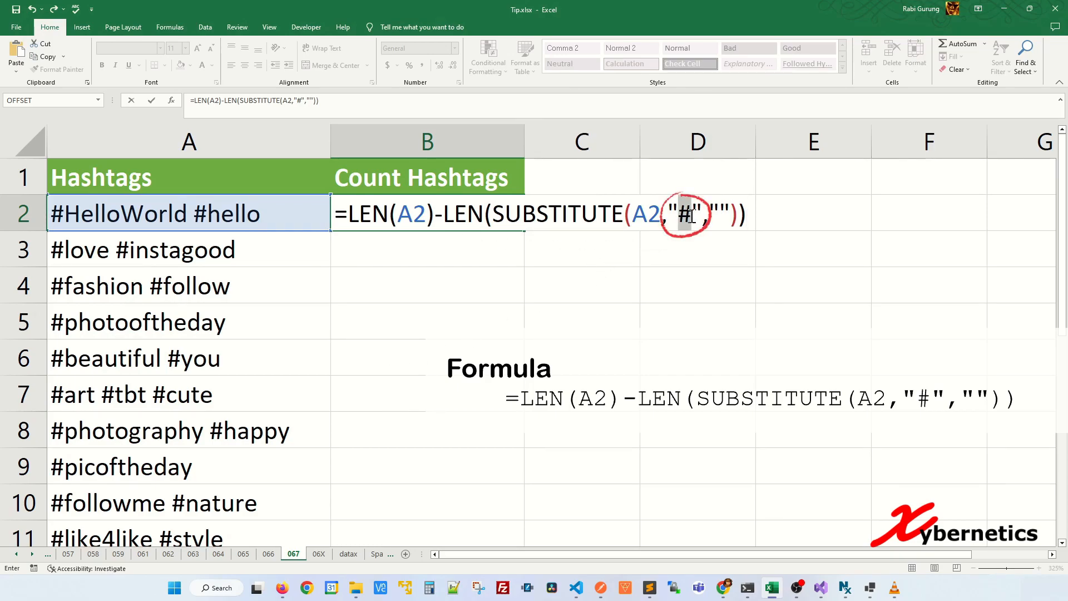
double_click(687, 216)
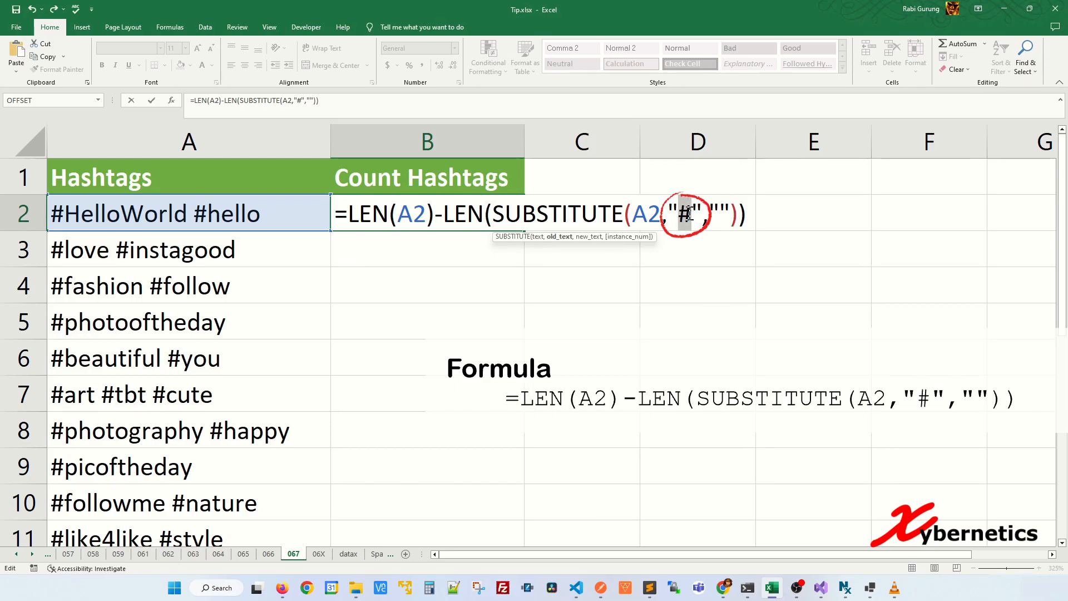
click(528, 218)
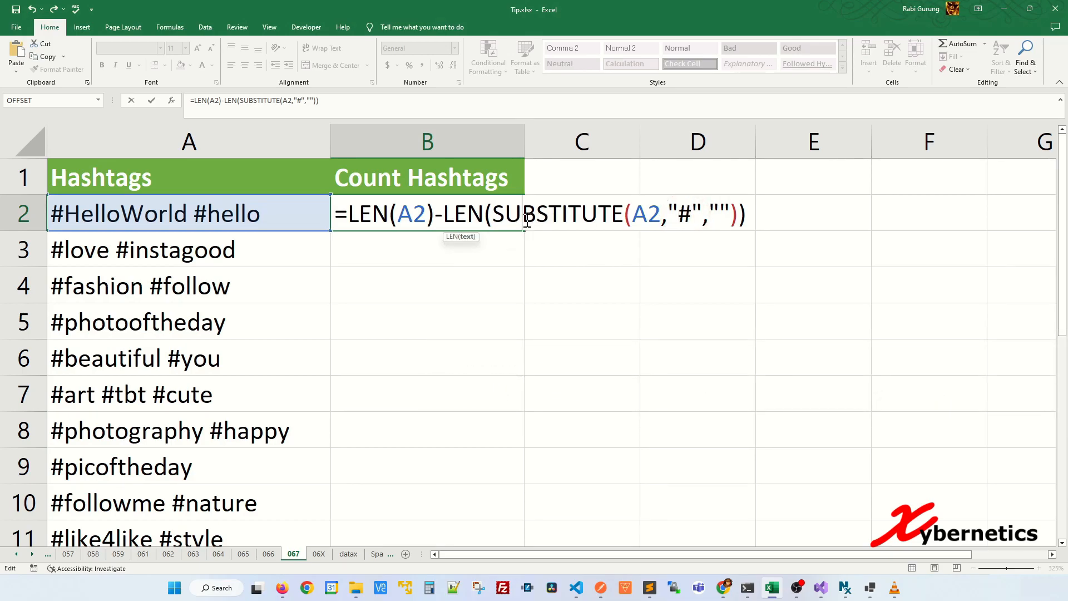
key(Return)
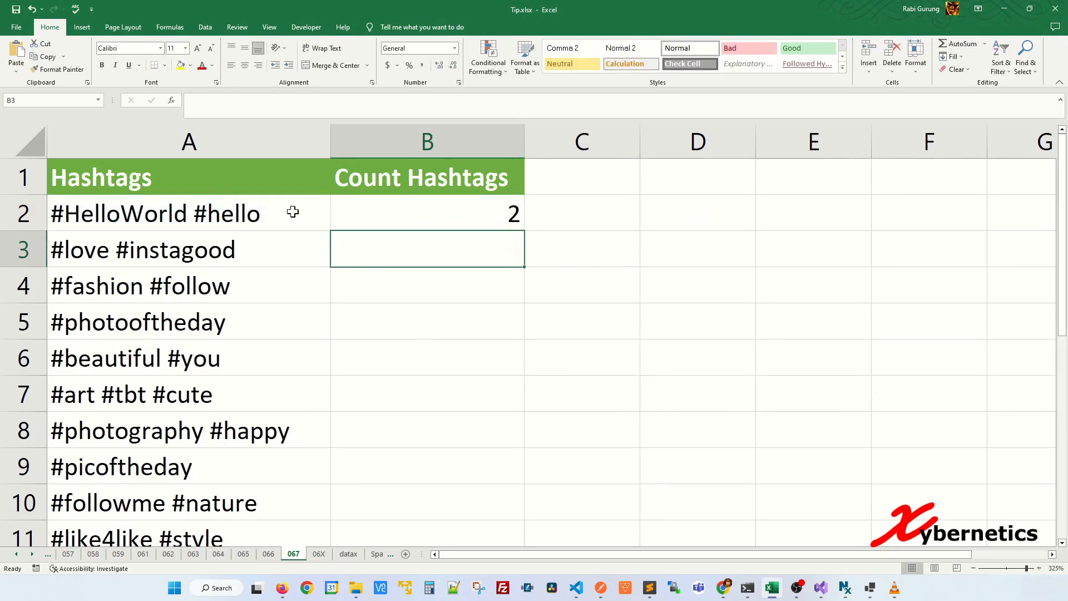
Fill the hashtag-count formula from B2 down the Count Hashtags column through row 20
drag(255, 217, 386, 209)
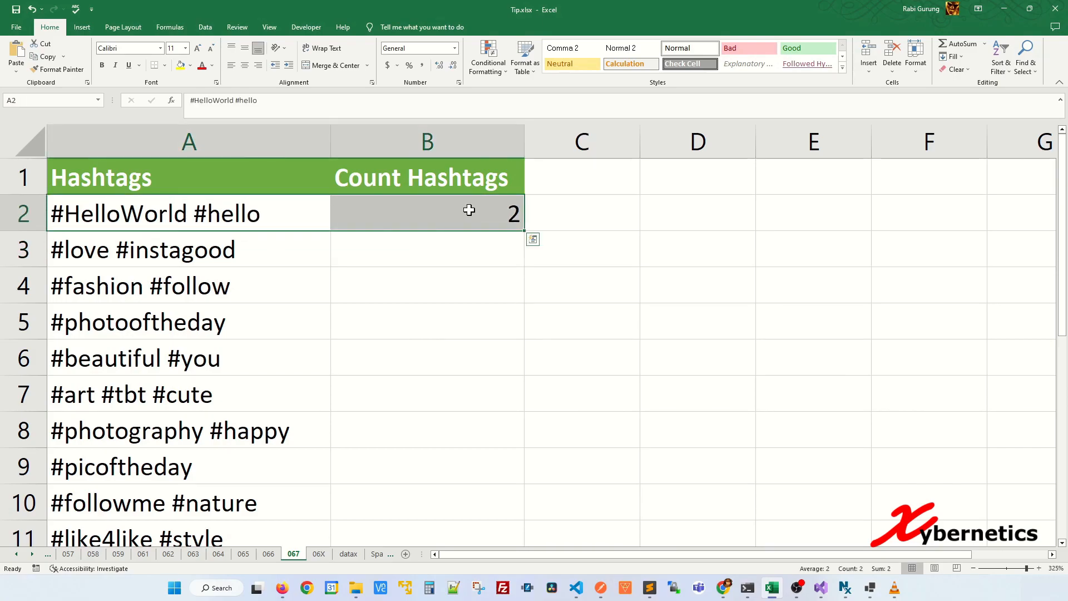
click(473, 214)
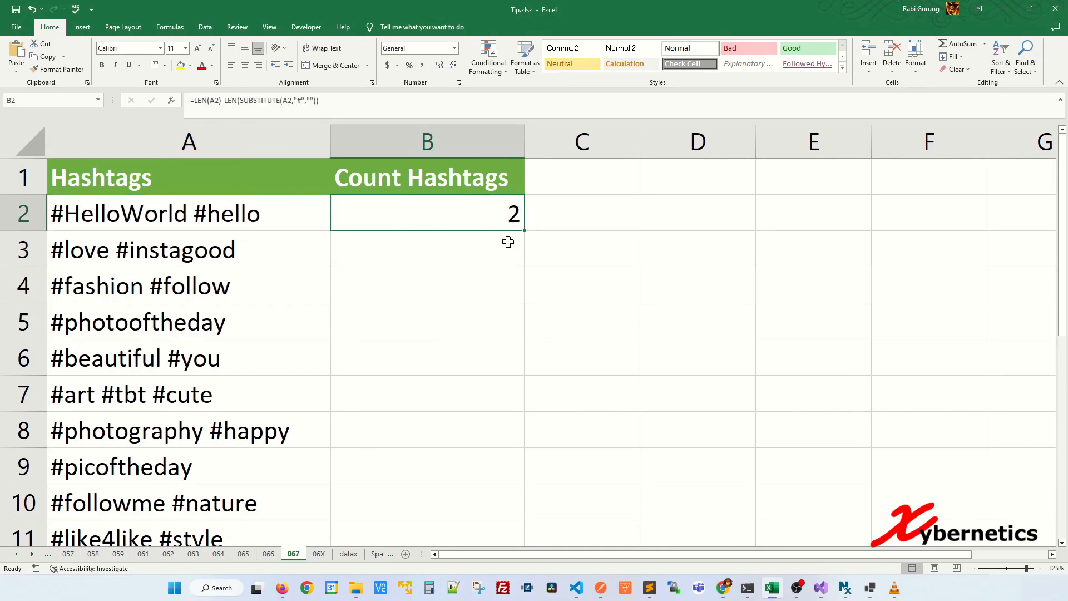
drag(522, 230, 503, 515)
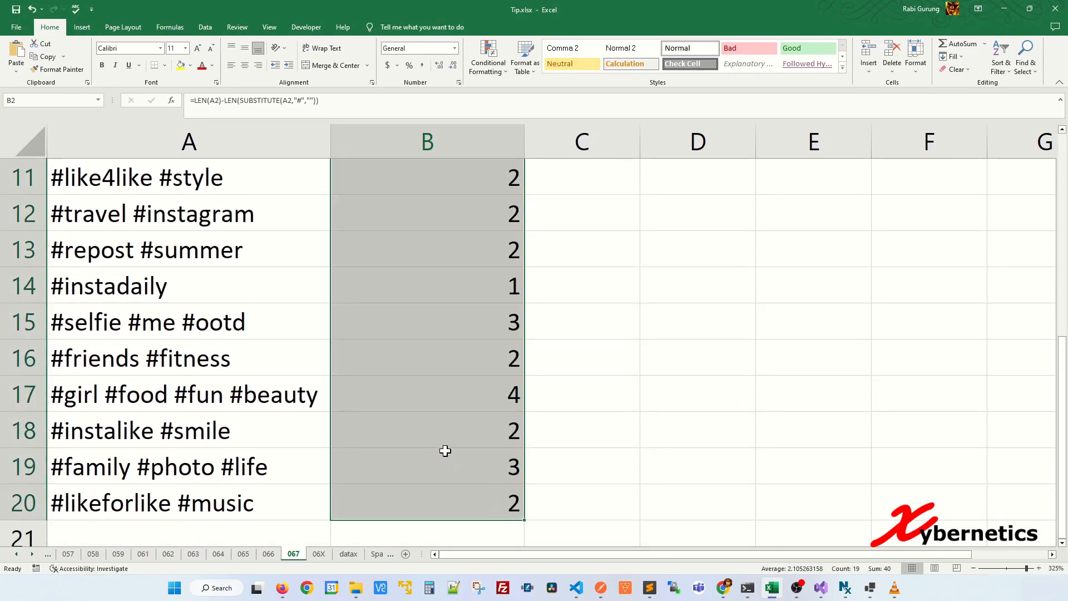
scroll(445, 450, up, 4)
click(300, 323)
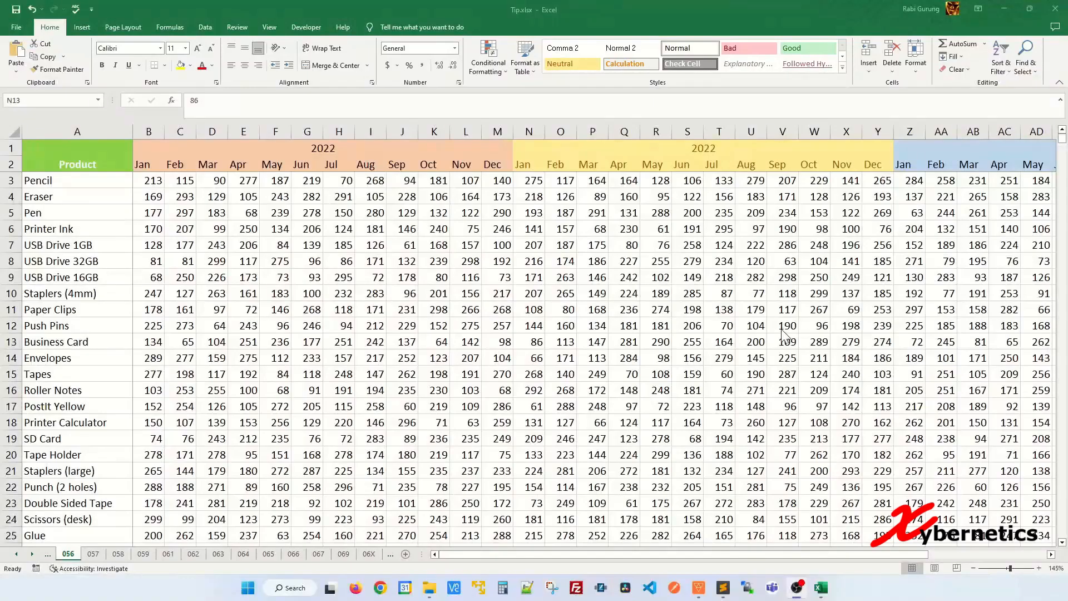
Select the entire Staplers (4mm) row and the entire Envelopes row, one at a time
click(535, 345)
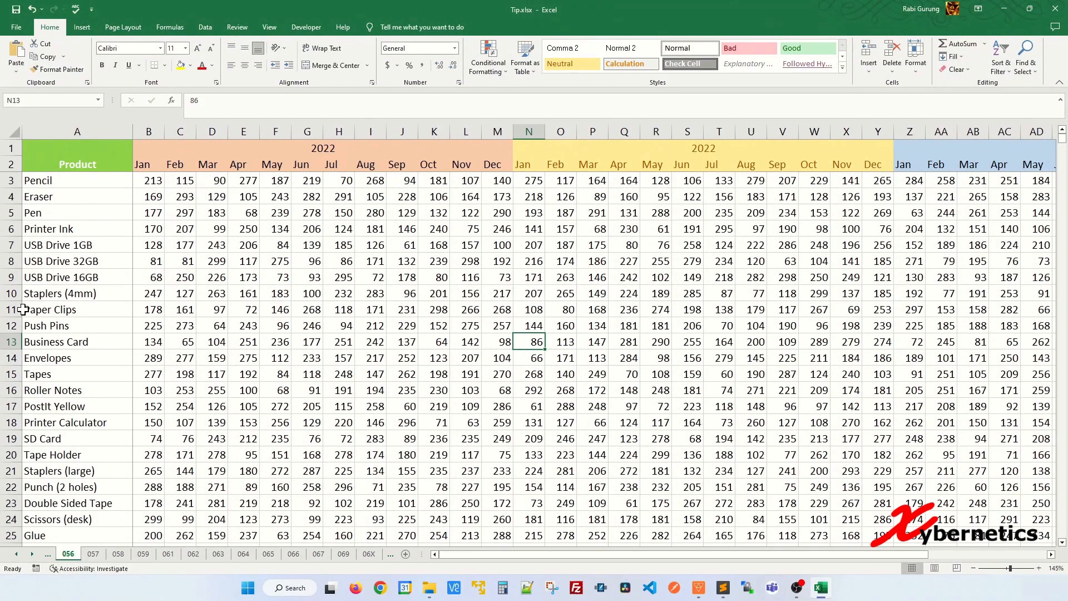
click(8, 294)
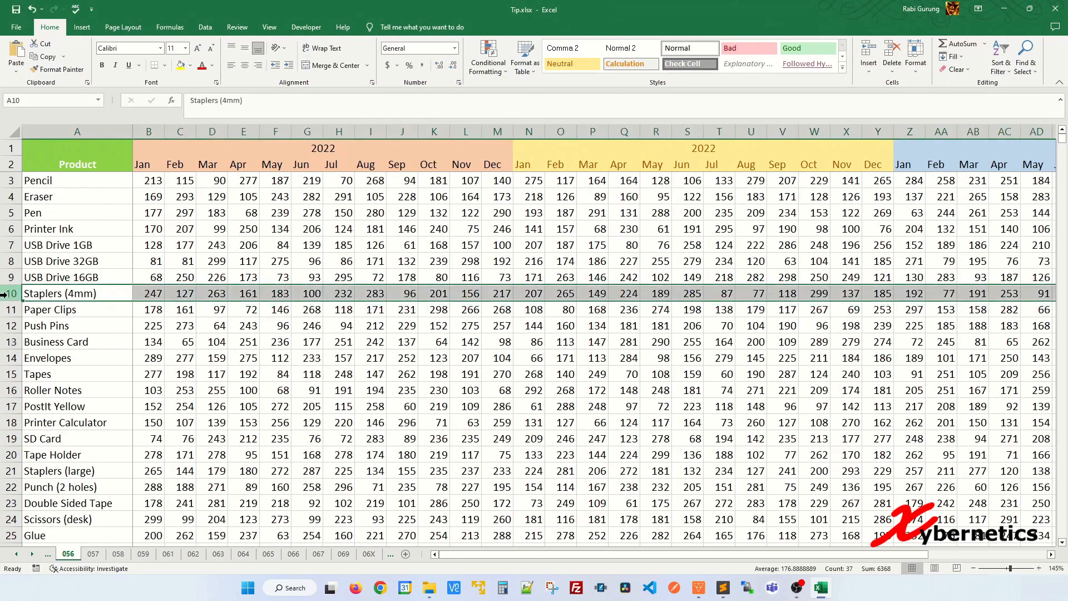
click(8, 358)
click(192, 297)
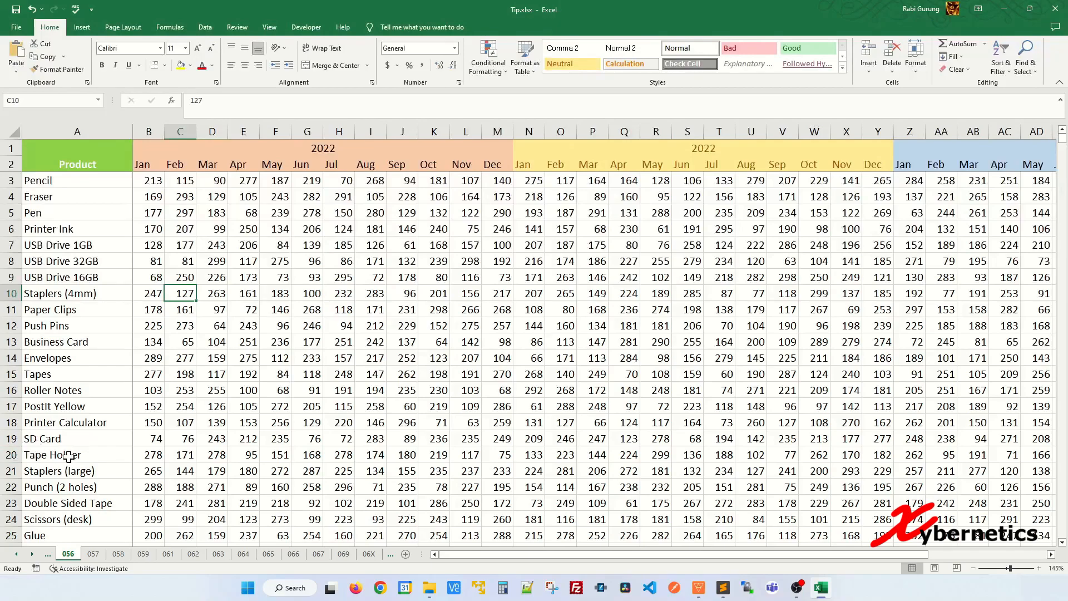
Select the whole Tape Holder row, starting from its November cell L20
click(201, 454)
click(404, 455)
click(464, 453)
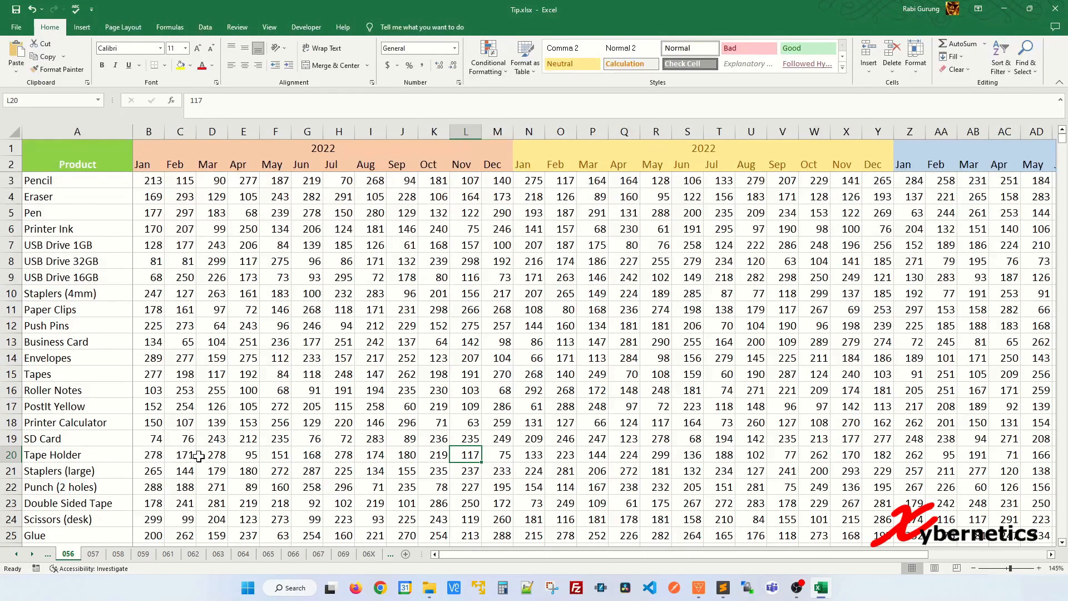
key(shift+space)
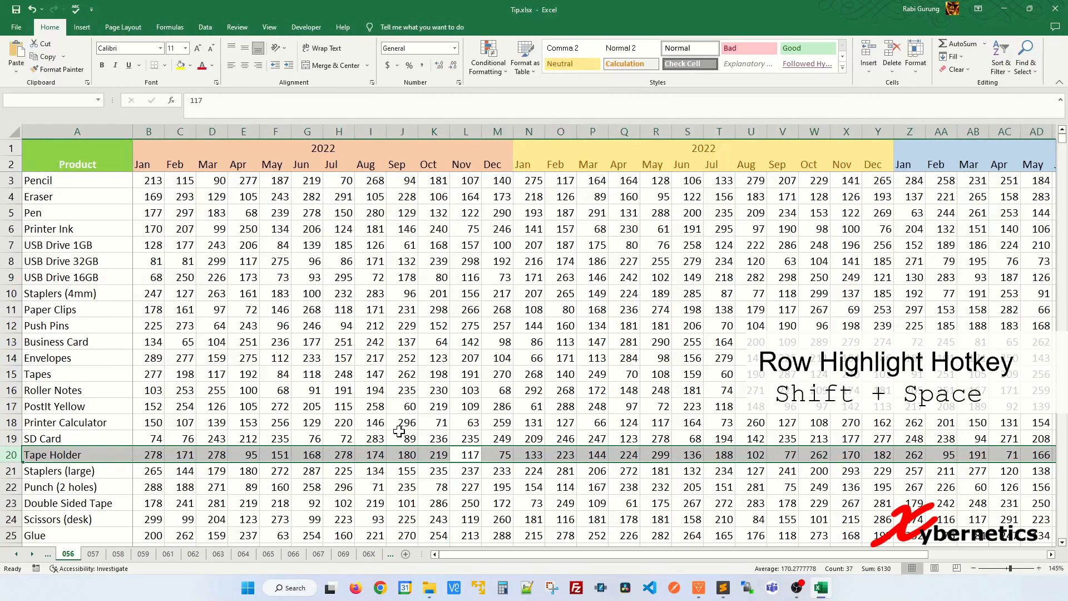
Select the entire USB Drive 32GB row, starting from cell I8
click(307, 357)
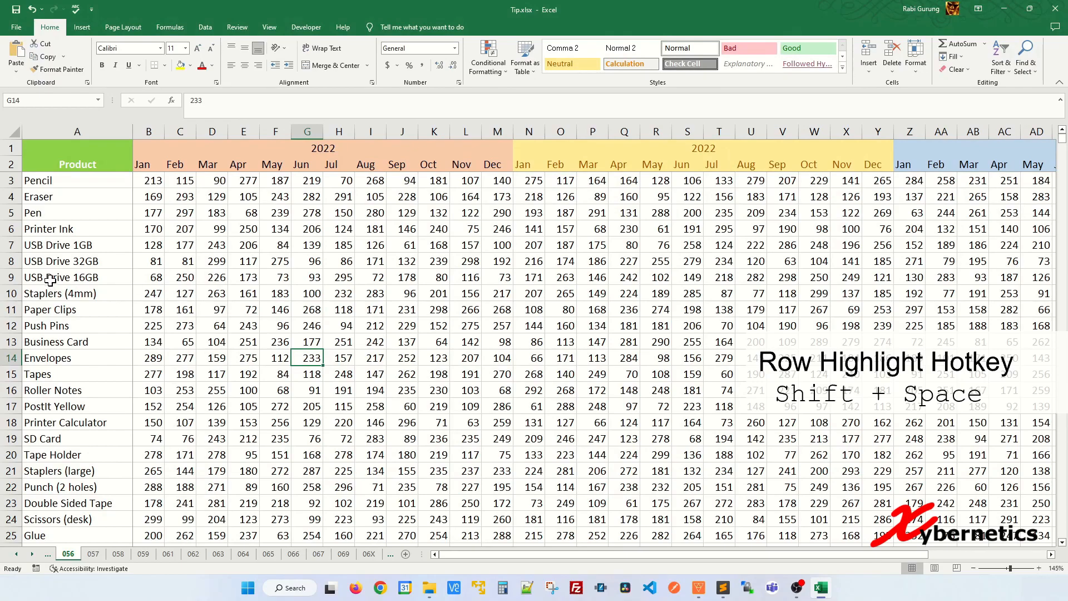
click(266, 267)
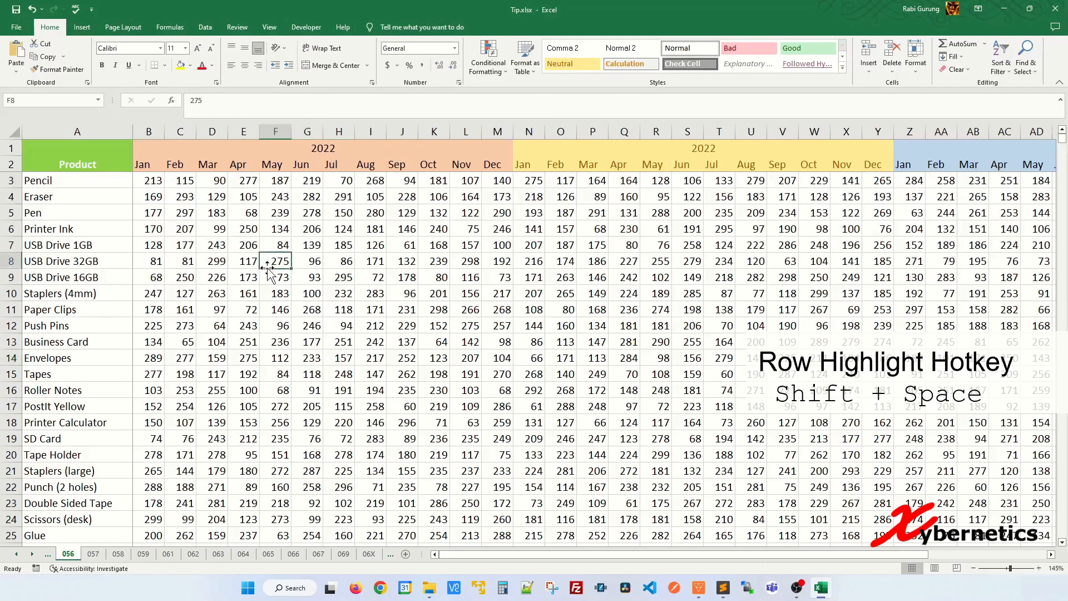
click(437, 262)
click(379, 263)
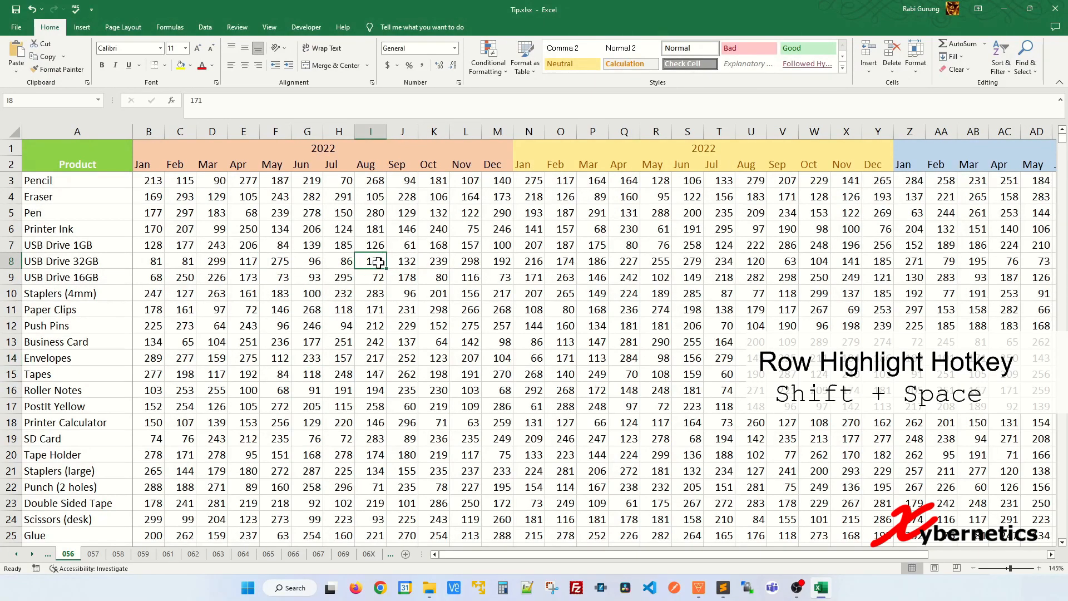
key(shift+space)
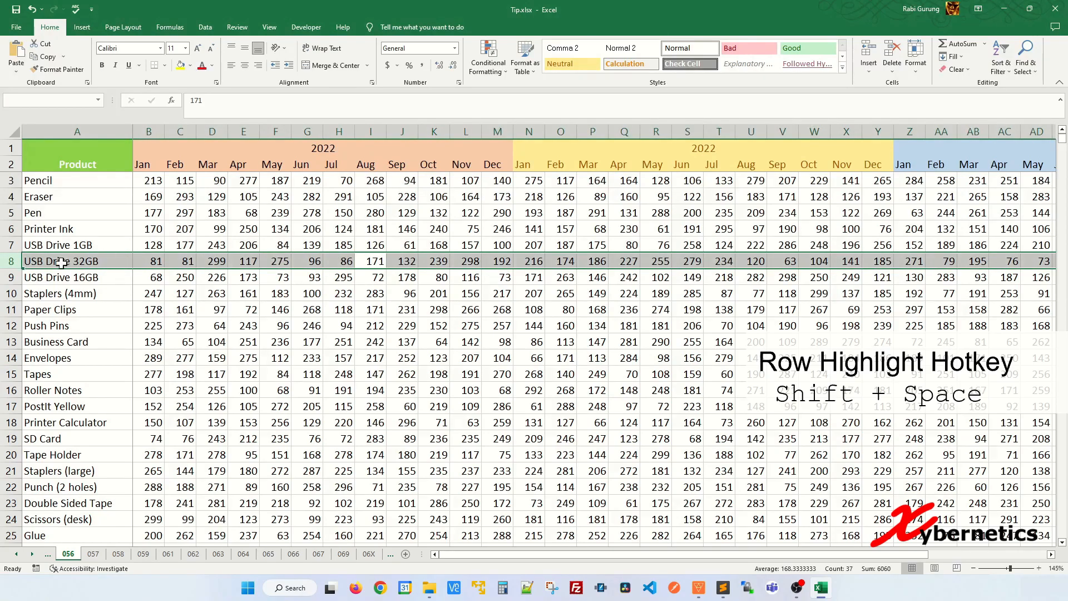
Select the whole of columns E, H and J, one at a time
click(379, 294)
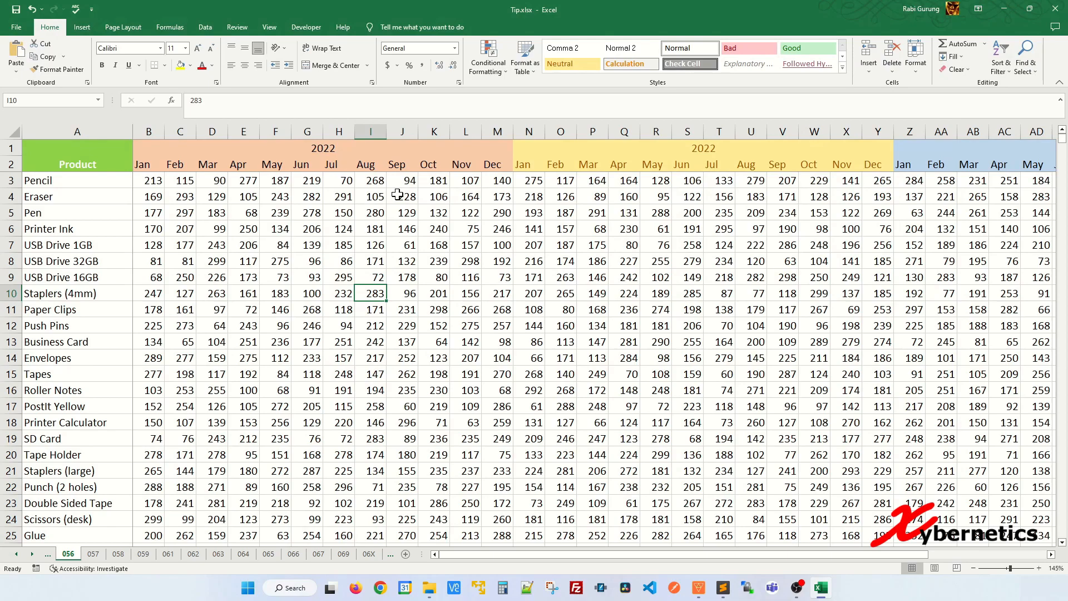
click(244, 132)
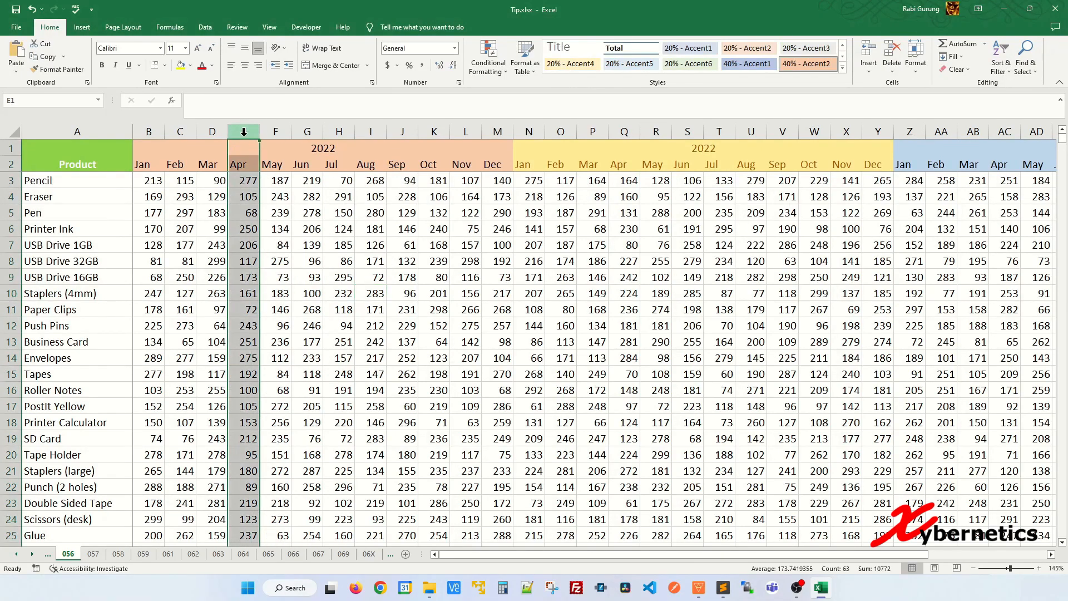
click(341, 132)
click(401, 132)
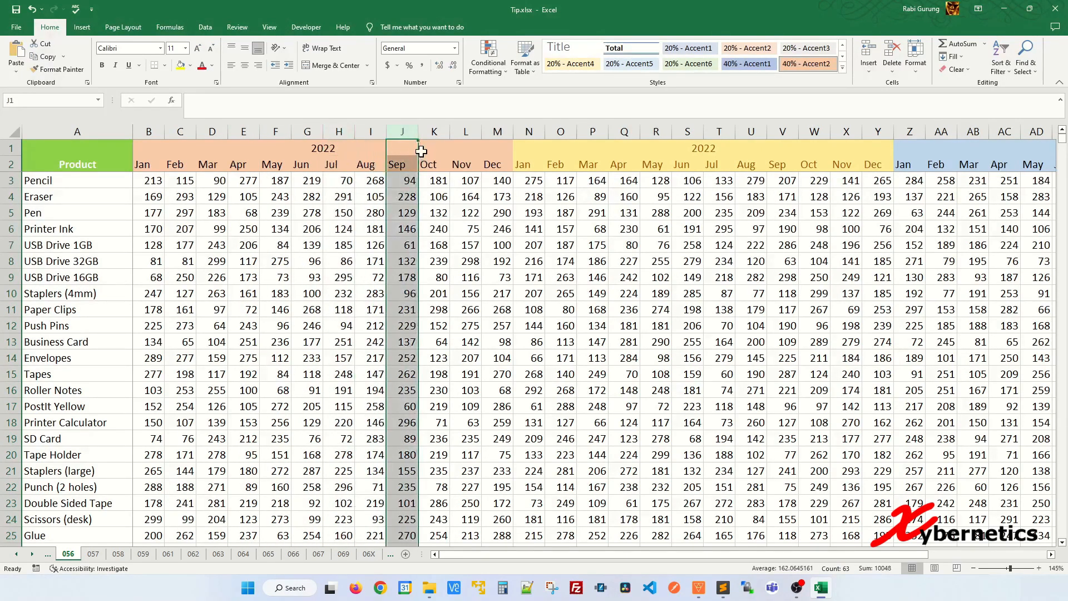
click(463, 225)
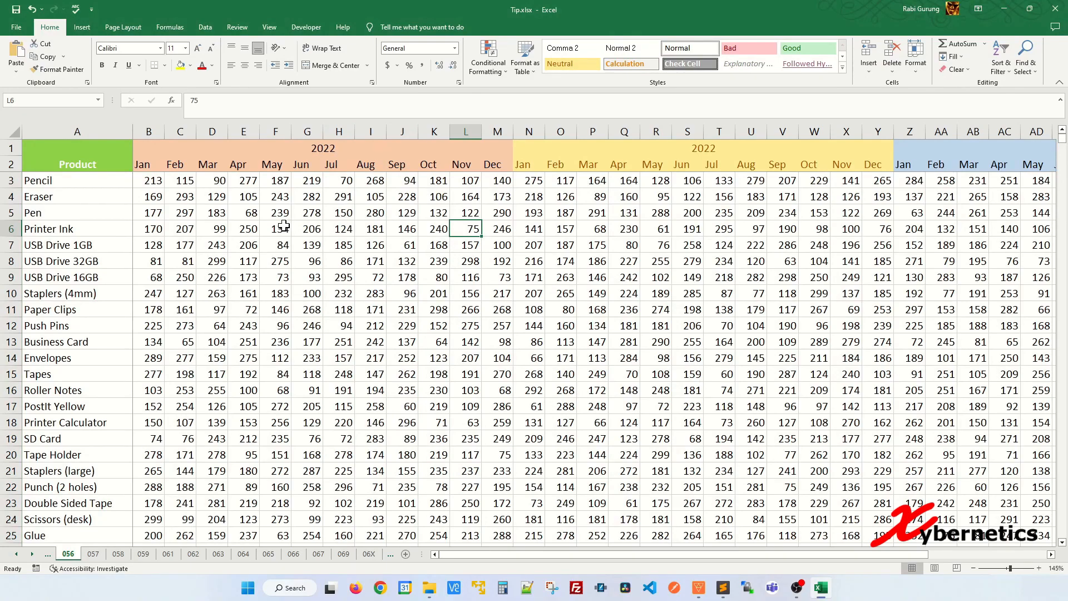
Select the entire June column G, starting from cell G14 in the Envelopes row
click(310, 292)
click(305, 244)
click(301, 355)
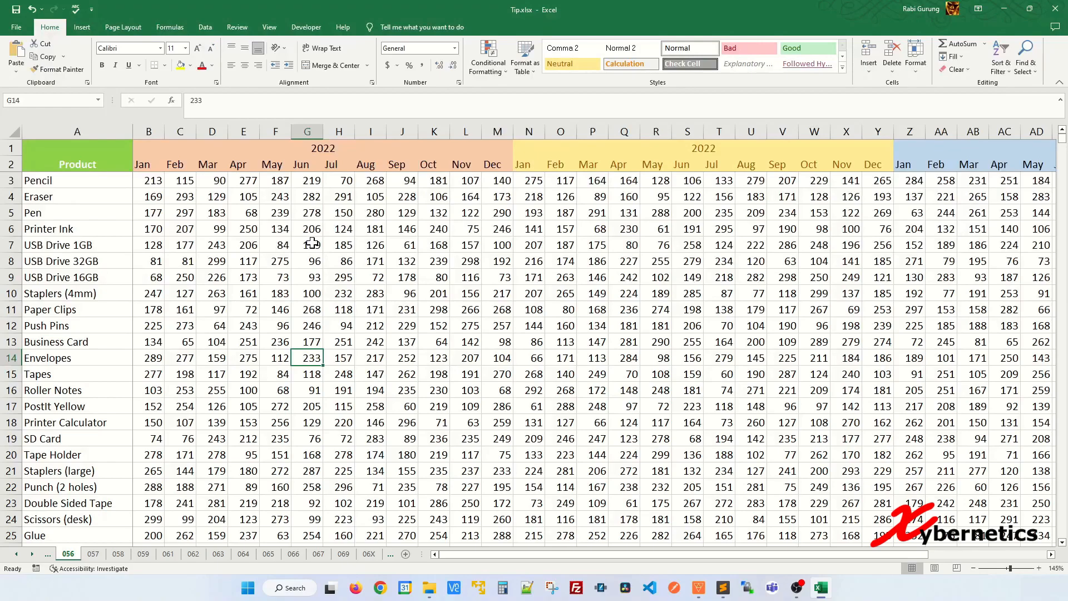
key(ctrl+space)
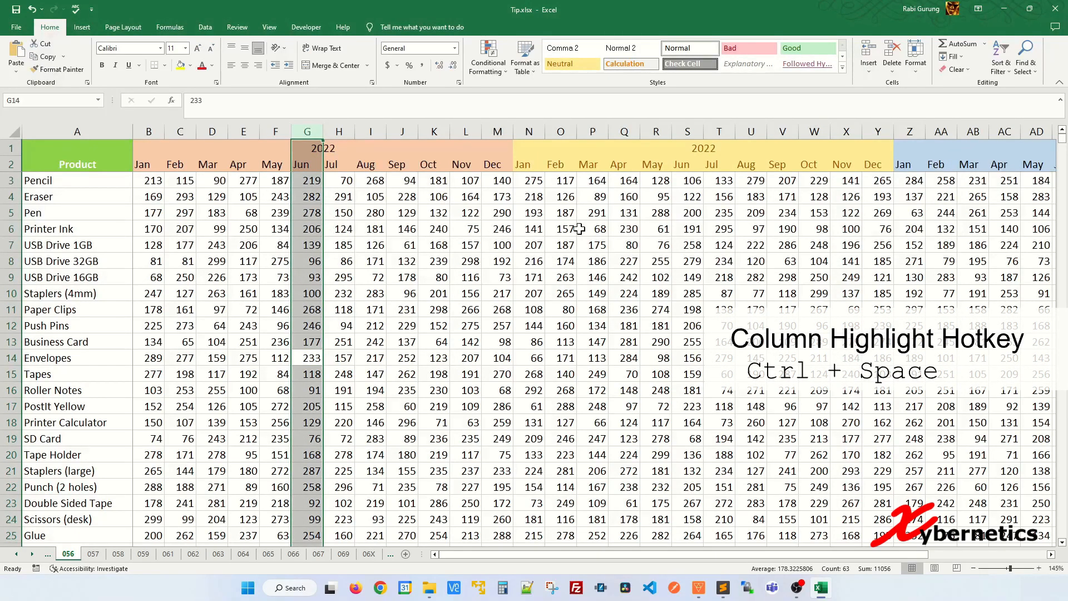
Select the entire May column R, starting from cell R13 in the Business Card row
click(662, 224)
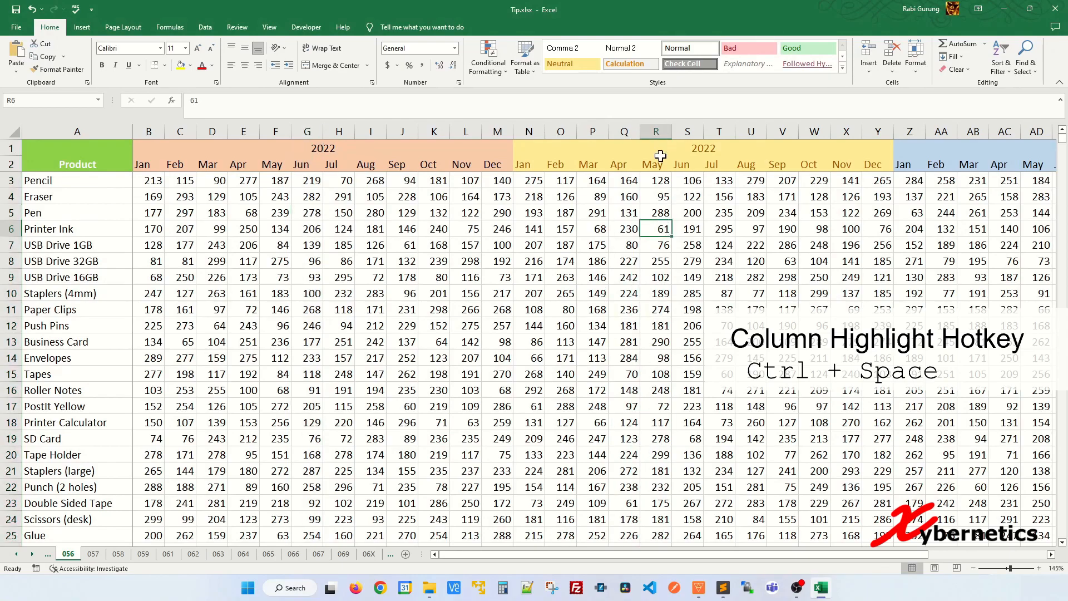
click(657, 276)
click(657, 341)
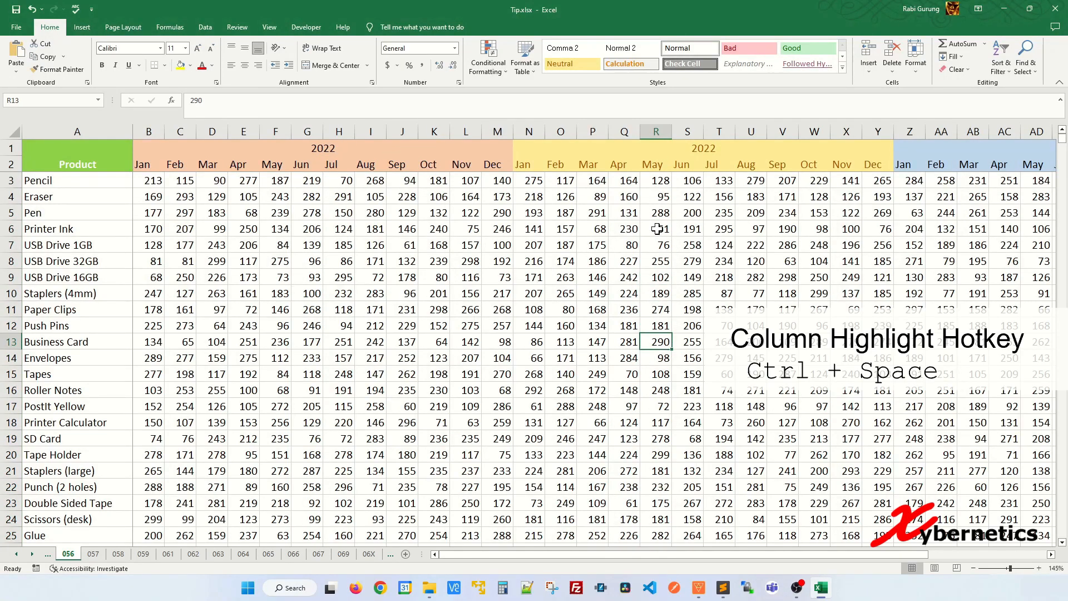
key(ctrl+space)
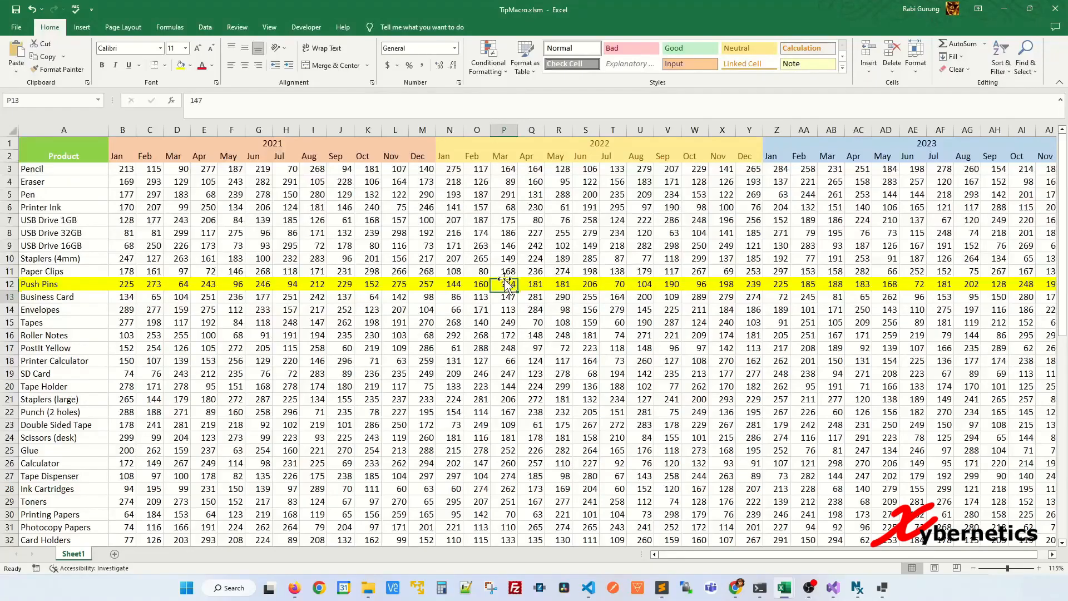
key(Down)
key(Down)
key(Down)
key(Down)
key(Down)
key(Down)
key(Down)
key(Down)
key(Up)
key(Up)
key(Up)
key(Up)
key(Up)
key(Up)
key(Up)
key(Up)
key(Up)
key(Up)
key(Up)
Create a formula-based conditional formatting rule for the whole product table with the formula =ROW()=CELL("ROW")
click(550, 267)
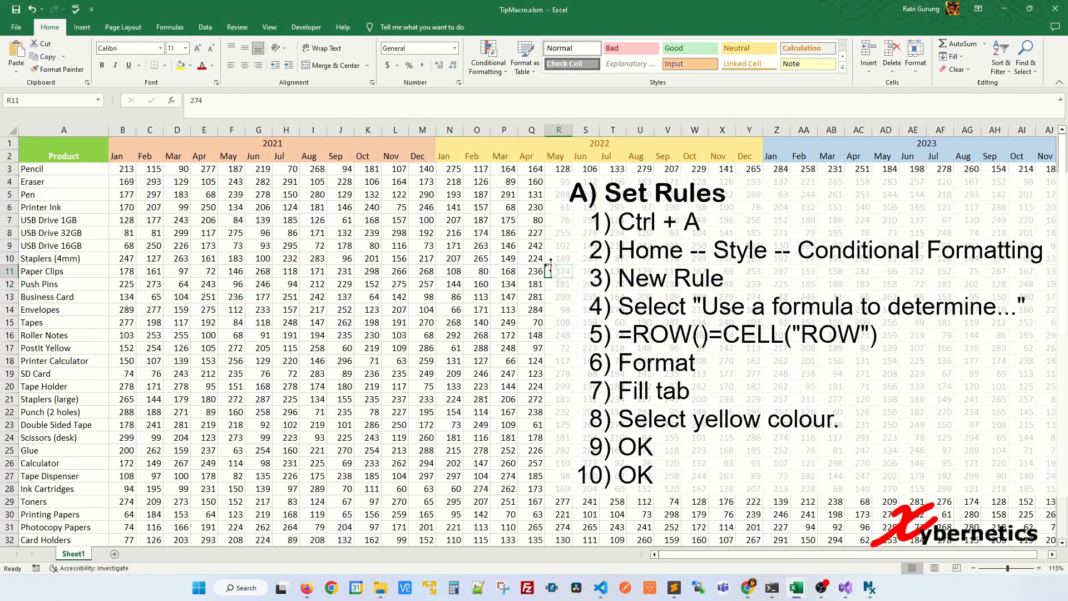
key(ctrl+a)
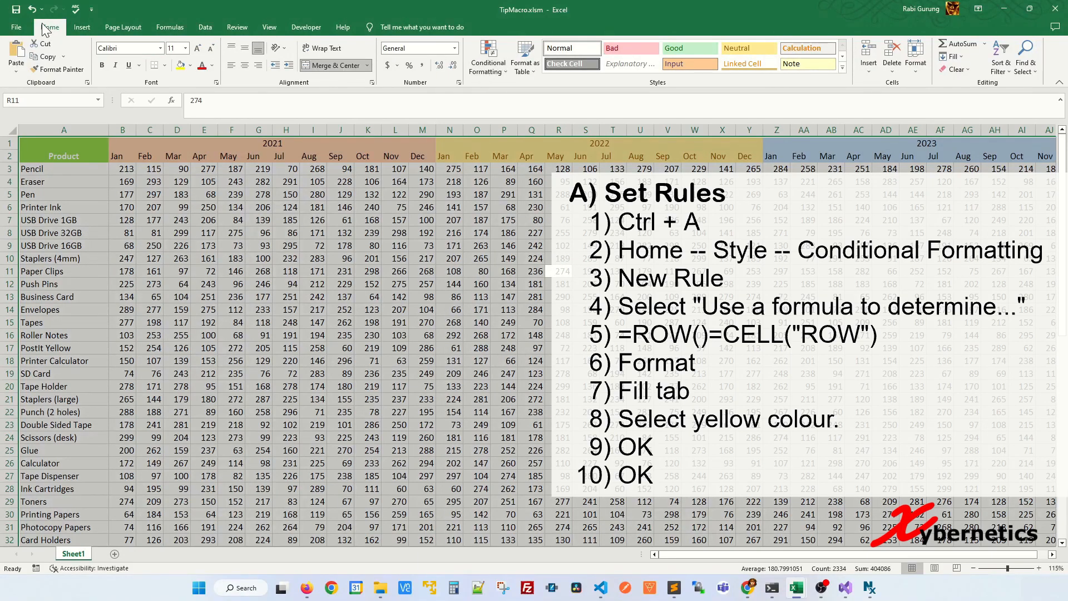
click(489, 65)
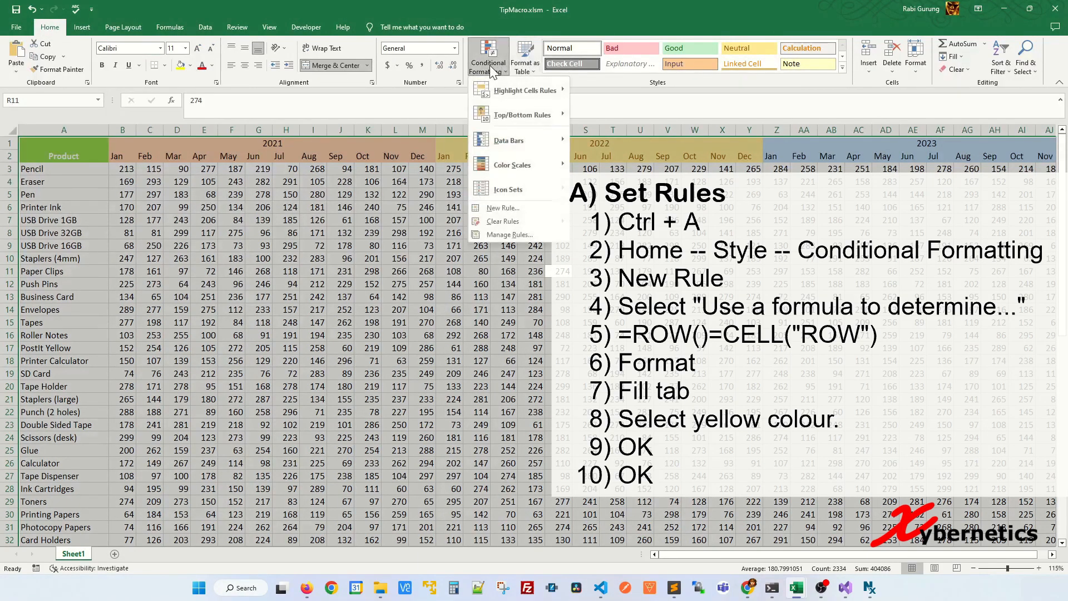
click(503, 209)
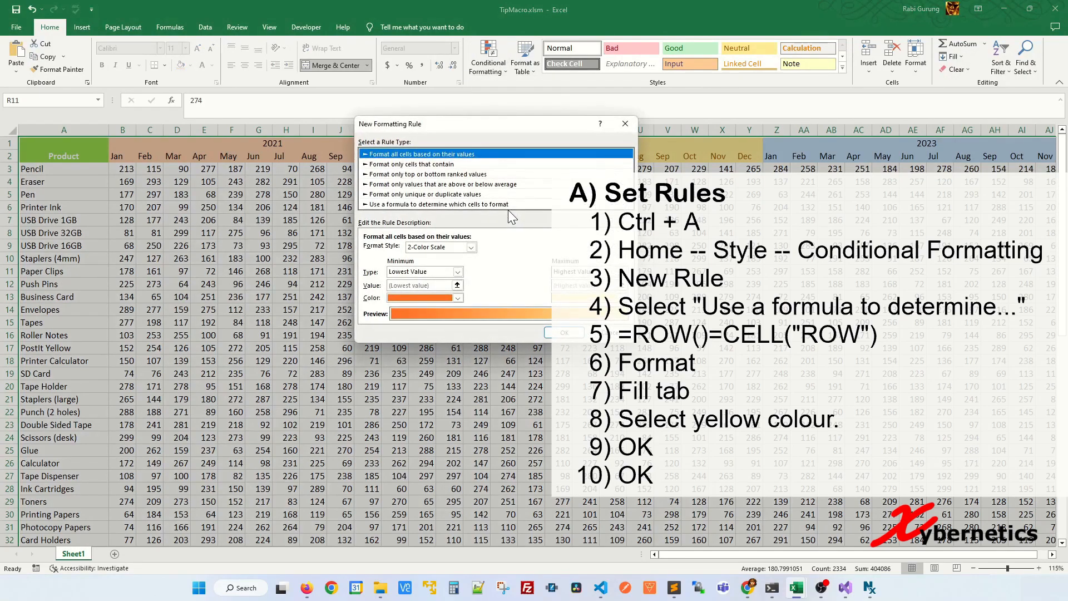
click(435, 204)
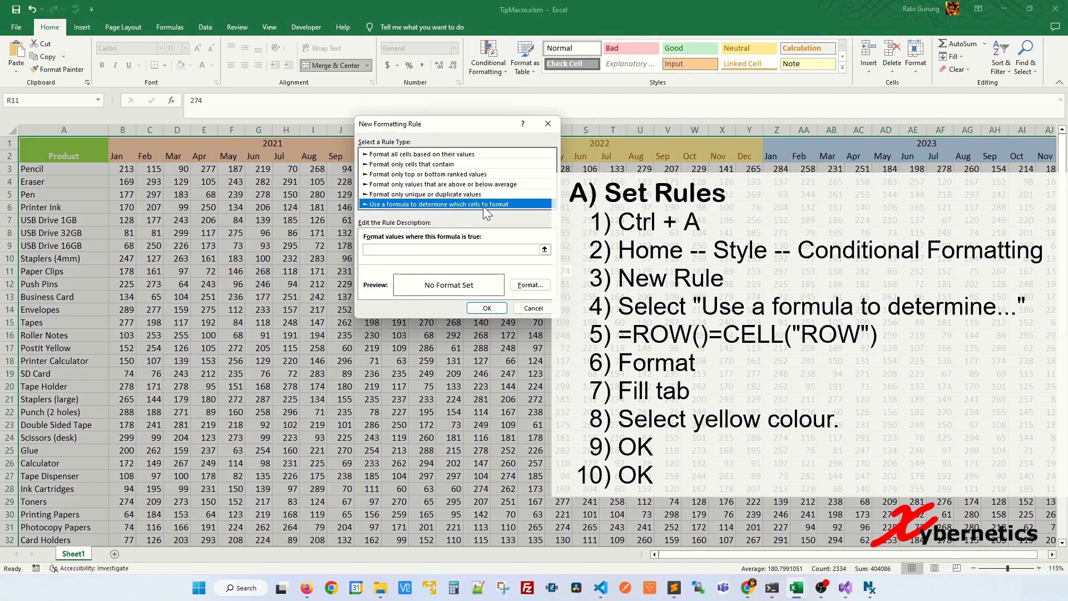
click(485, 250)
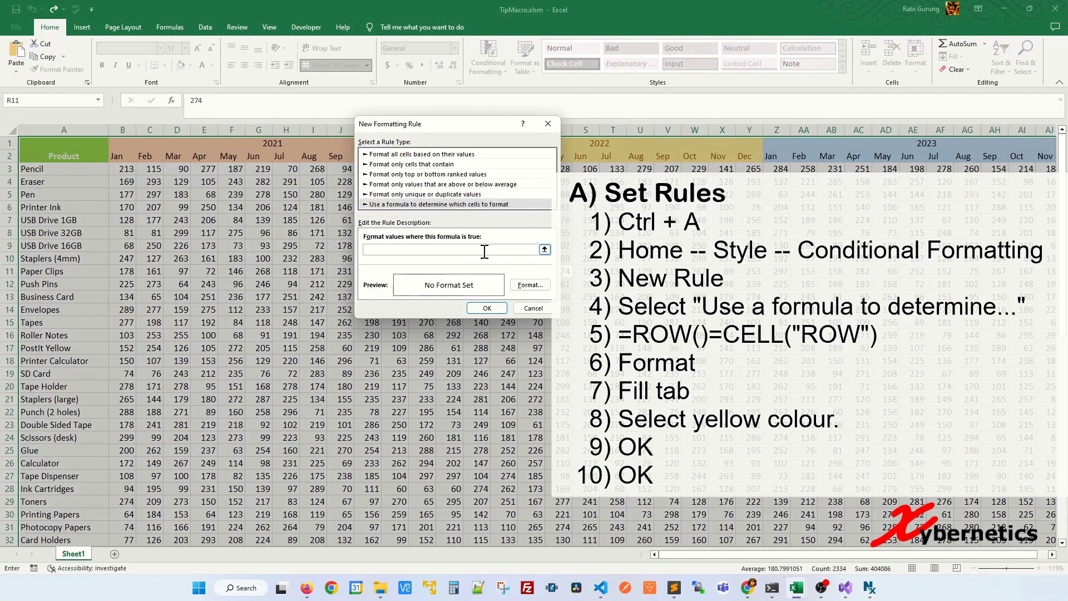
text(=ROW()=CELL("ROW)
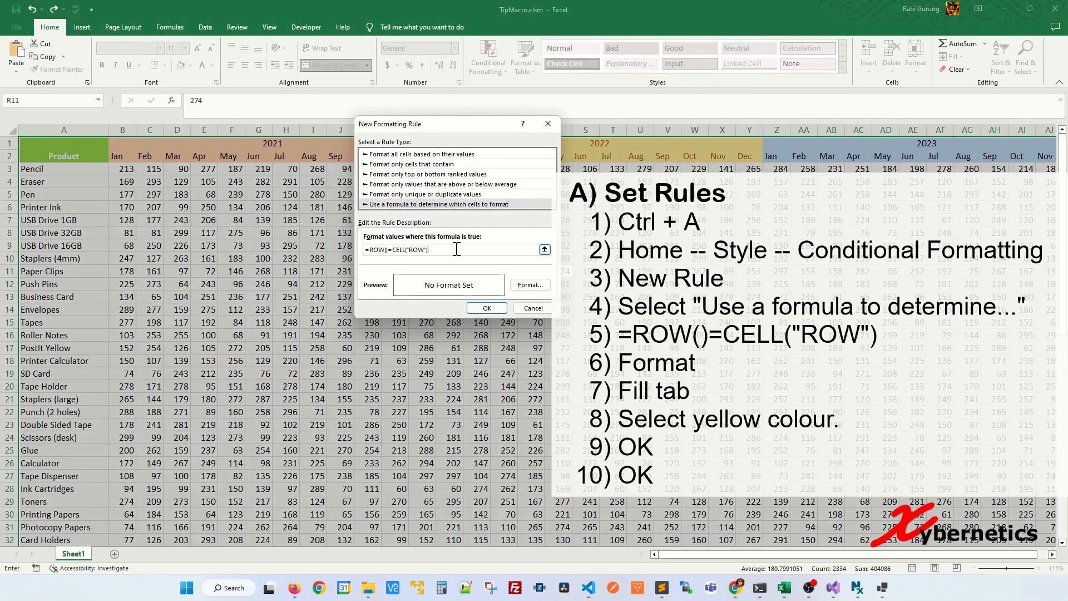
Give the new rule a yellow fill, apply it to the table, and select cell M15 in the Tapes row
click(531, 285)
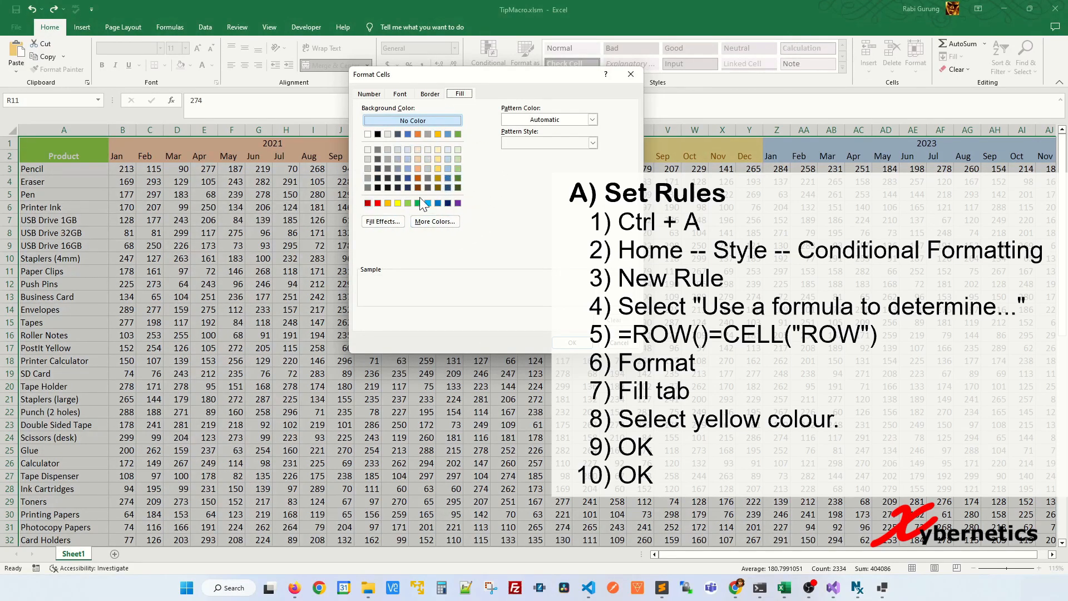
click(400, 203)
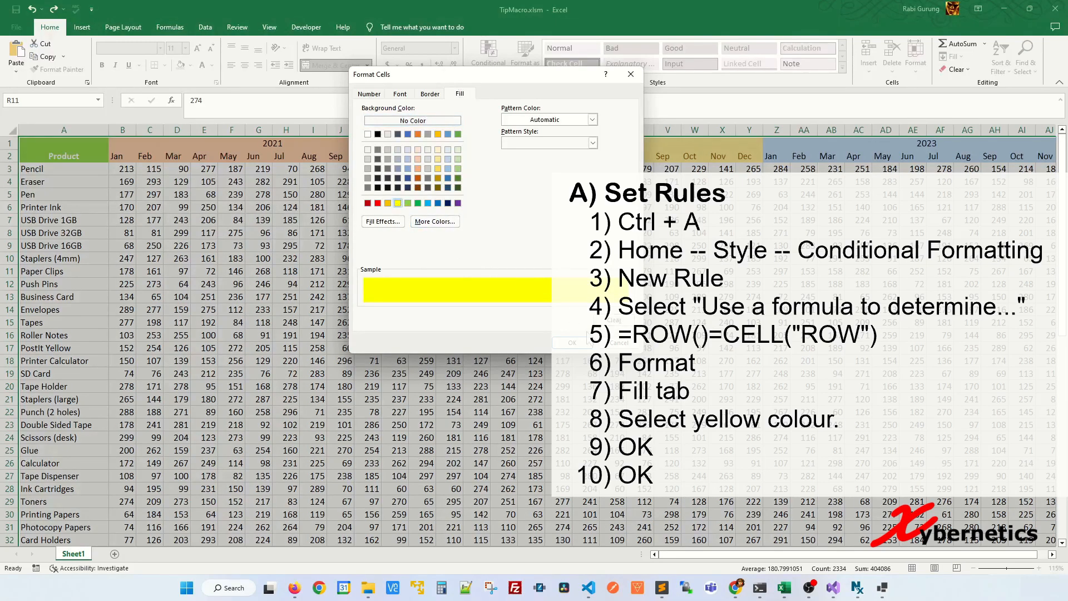
click(576, 343)
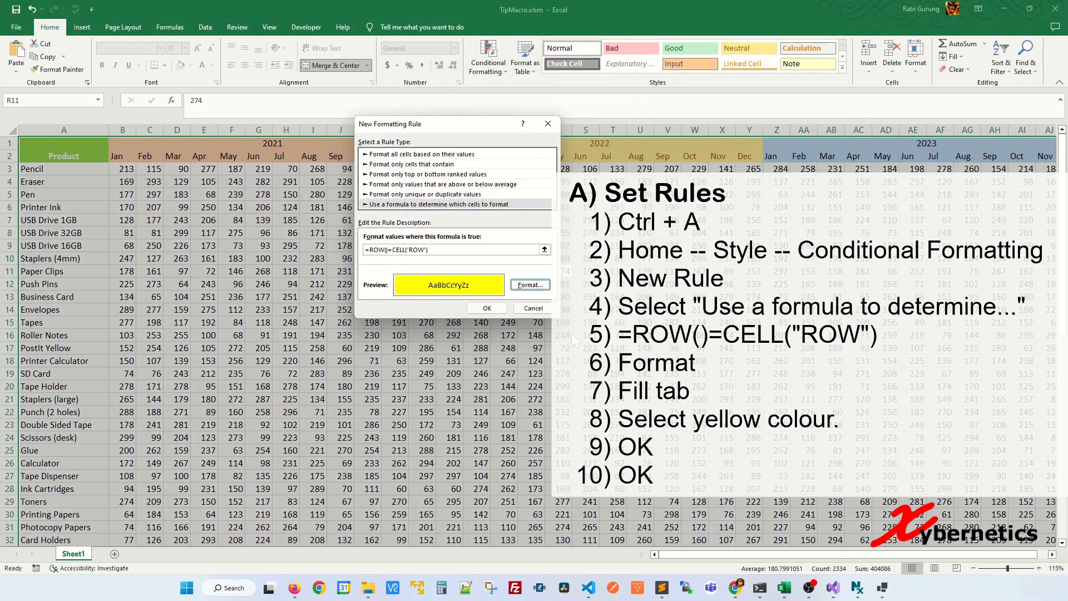
click(491, 309)
click(424, 323)
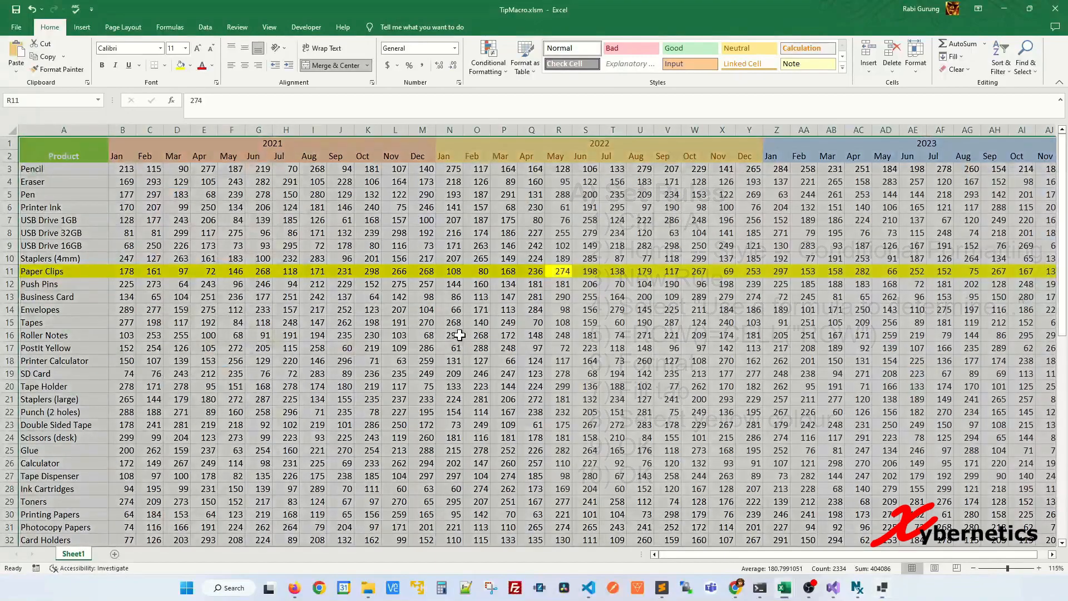
Add a Worksheet_SelectionChange procedure containing Target.Calculate to Sheet1's code and close the code editor
right_click(74, 555)
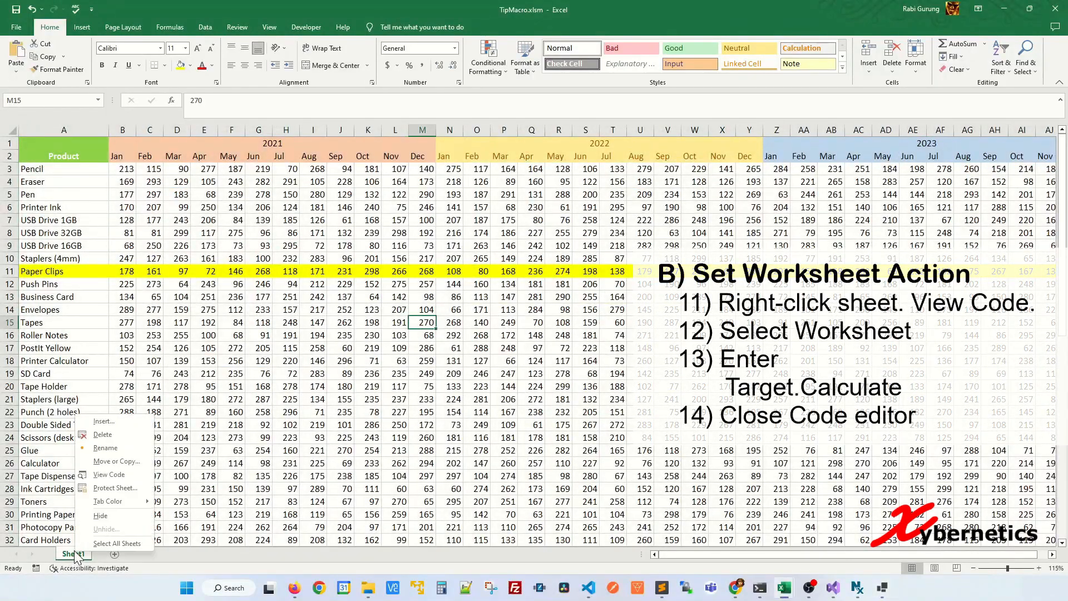
click(103, 475)
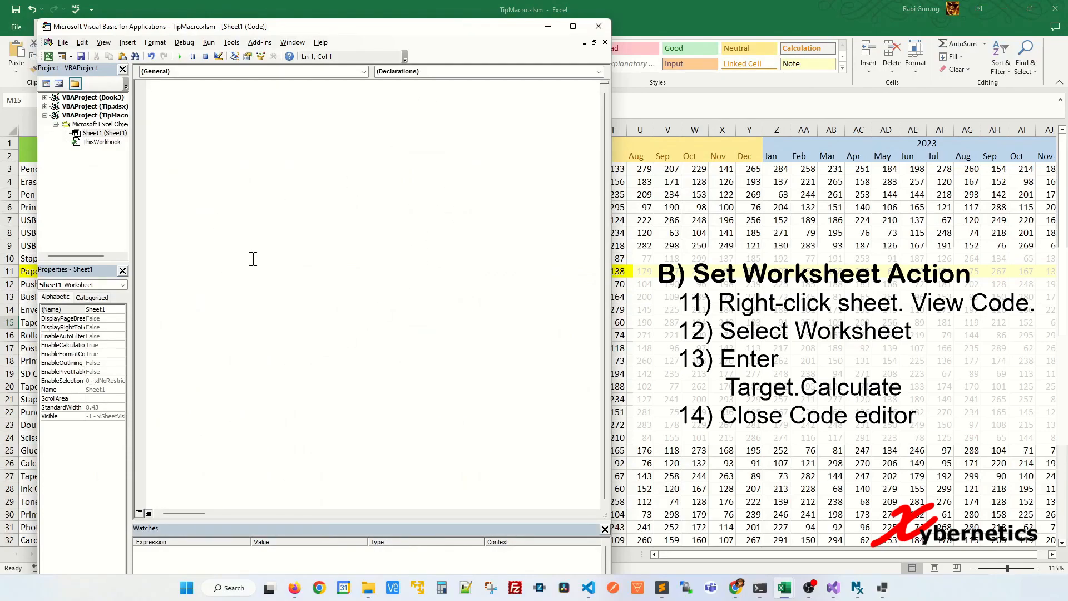
click(363, 71)
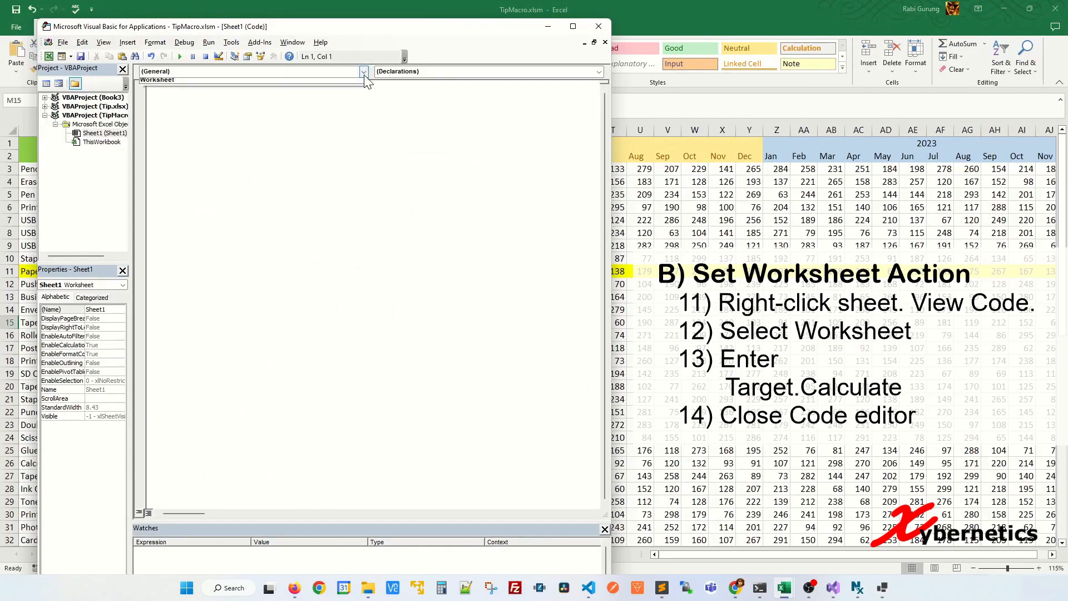
click(292, 87)
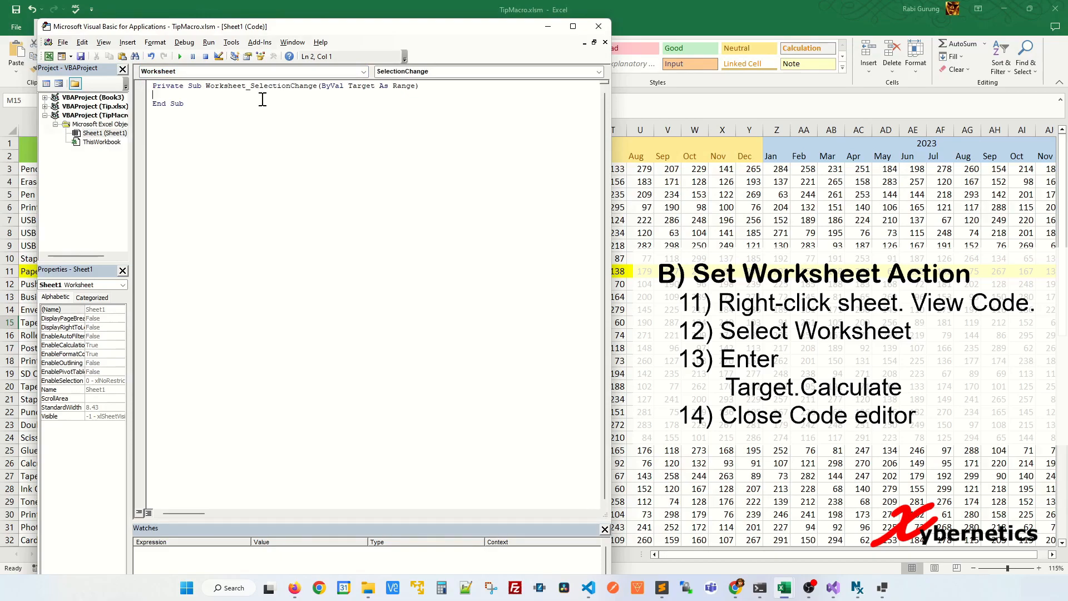
text(target.Calculate)
key(Return)
click(600, 26)
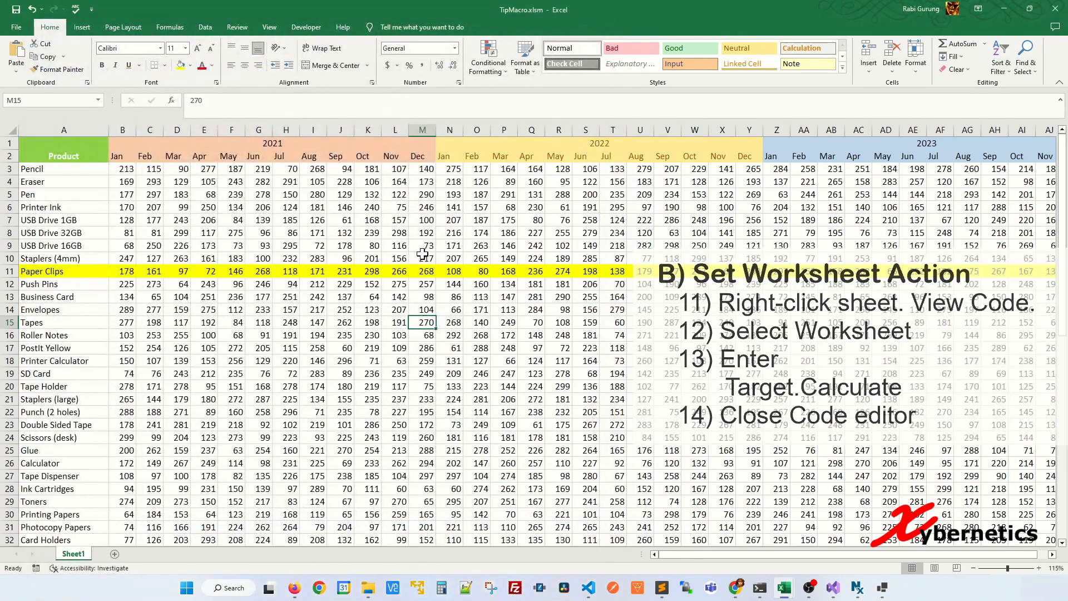
Test the row highlight by selecting cells M7, L17, H27, R18 and P12, one at a time
click(420, 219)
click(397, 348)
click(278, 474)
click(553, 361)
click(505, 283)
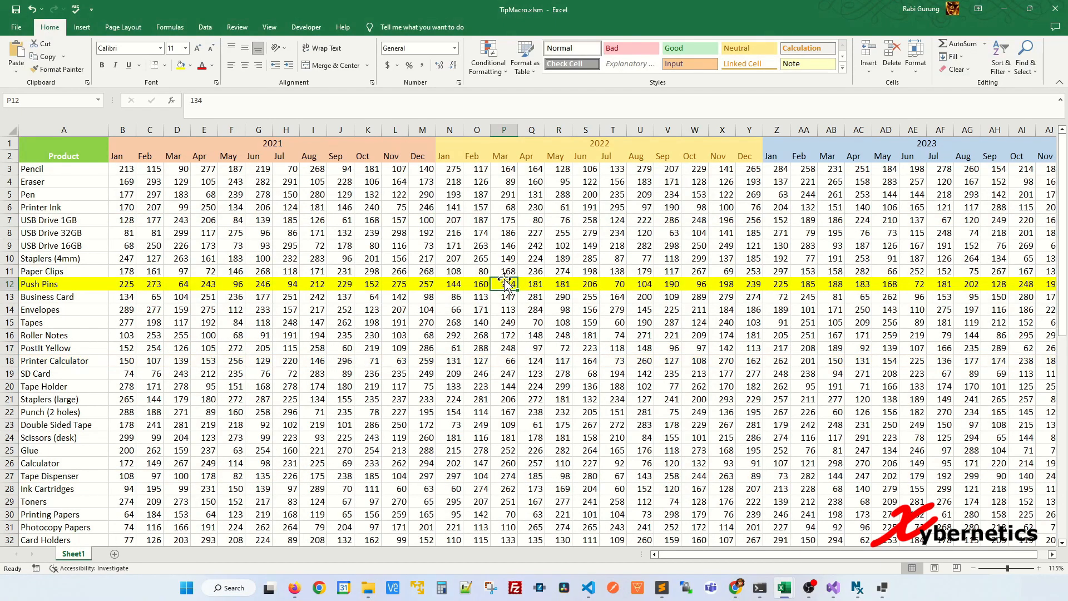
Move the active cell down column P to the Printer Calculator row and back up to the USB Drive 16GB row
key(Down)
key(Down)
key(Down)
key(Down)
key(Down)
key(Down)
key(Down)
key(Down)
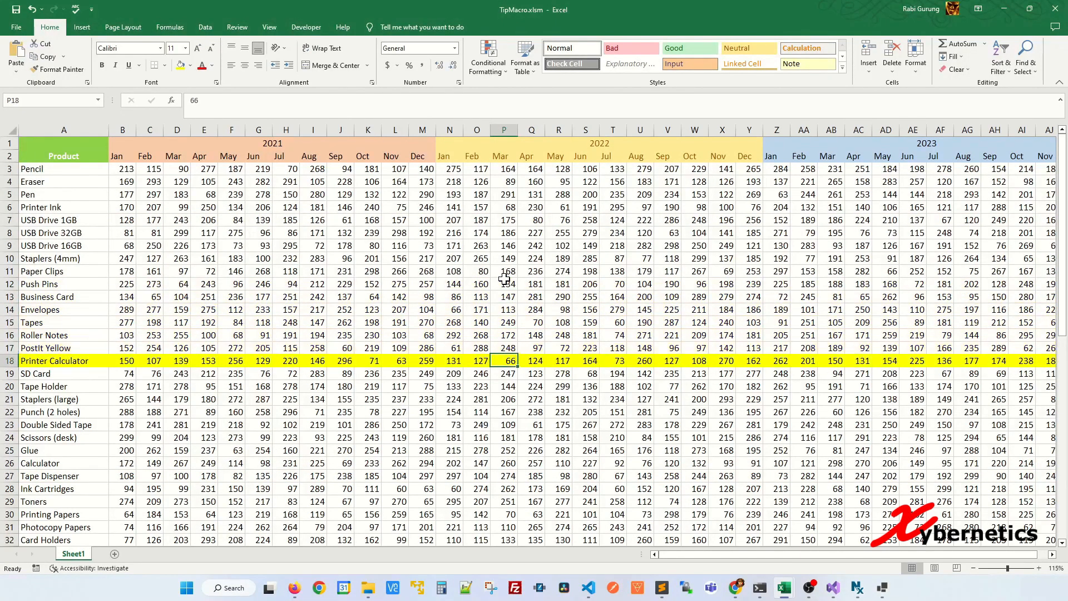
key(Up)
key(Up)
key(Up)
key(Up)
key(Up)
key(Up)
key(Up)
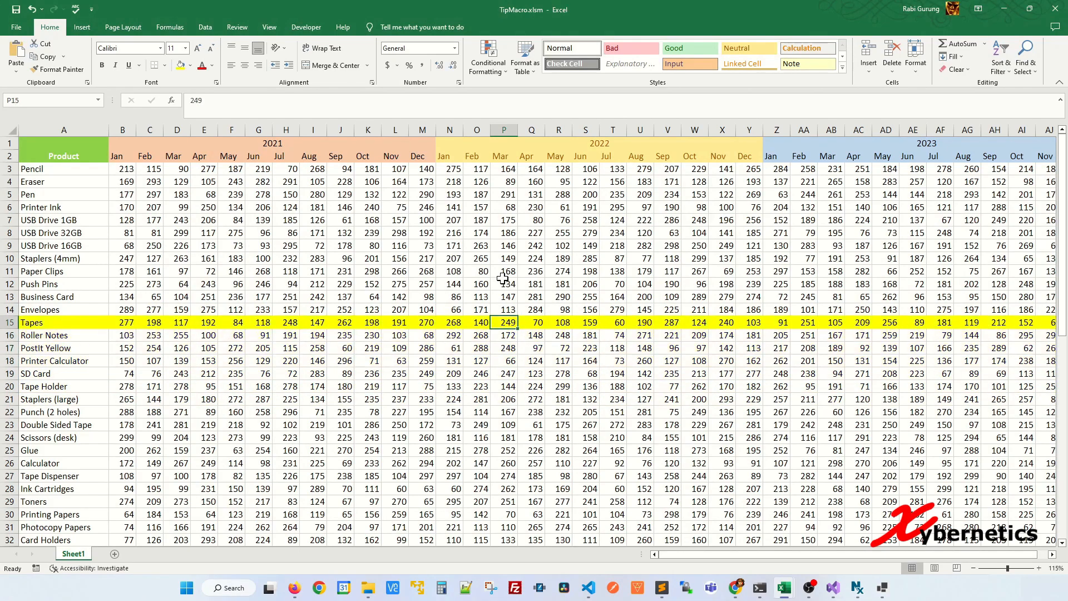
key(Up)
key(Up)
key(Up)
key(Up)
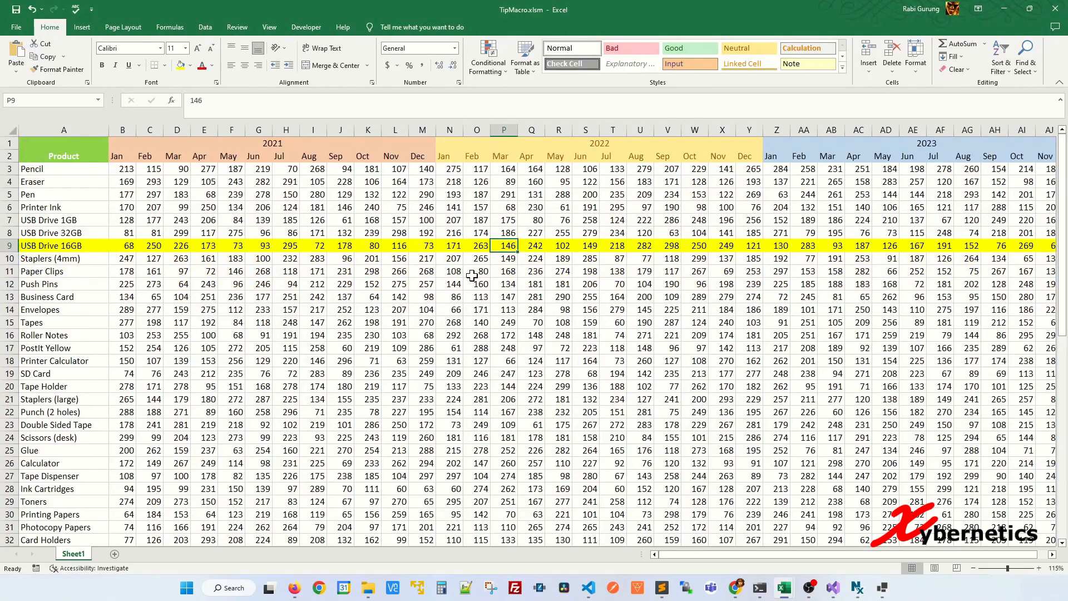
Test the highlight in scattered rows by selecting cells M18, V26 and S12
click(424, 359)
click(668, 462)
click(583, 288)
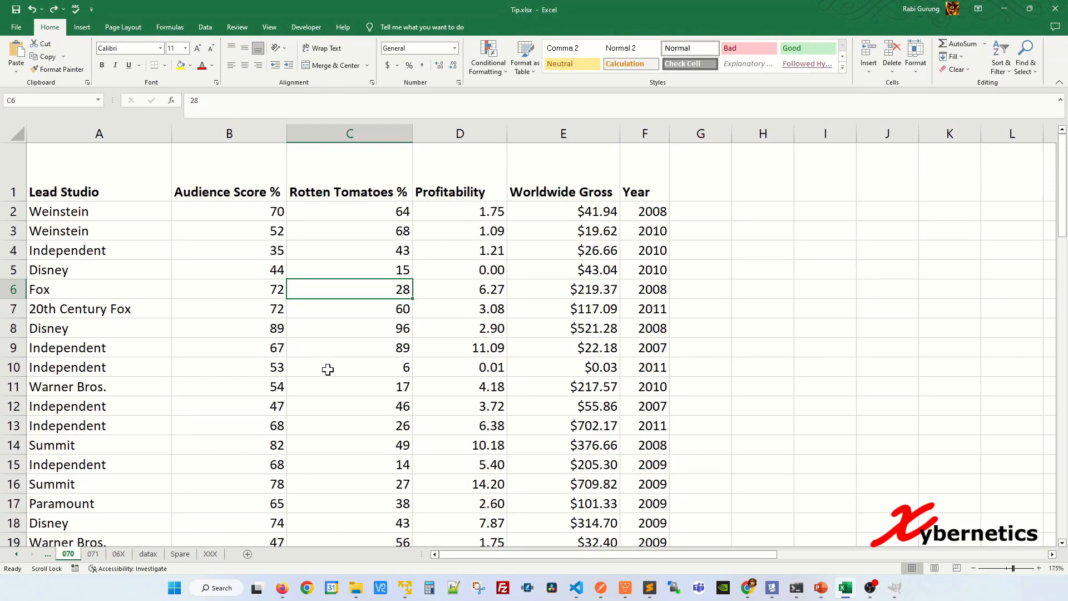
Enable filters on the movie data and filter Lead Studio to 20th Century Fox, Disney, Fox and Independent
click(206, 27)
click(399, 61)
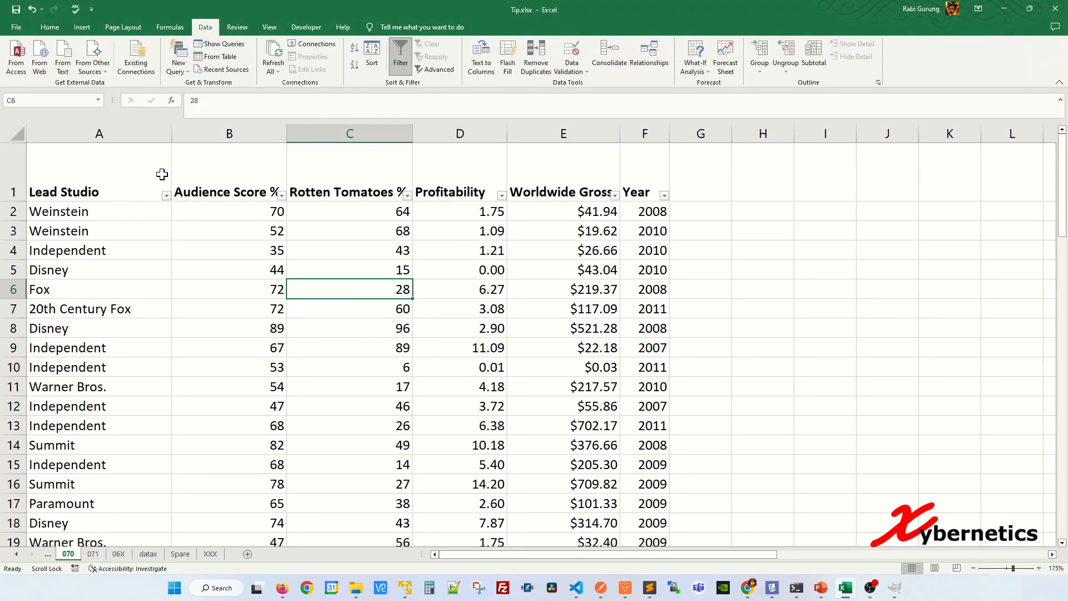
click(166, 195)
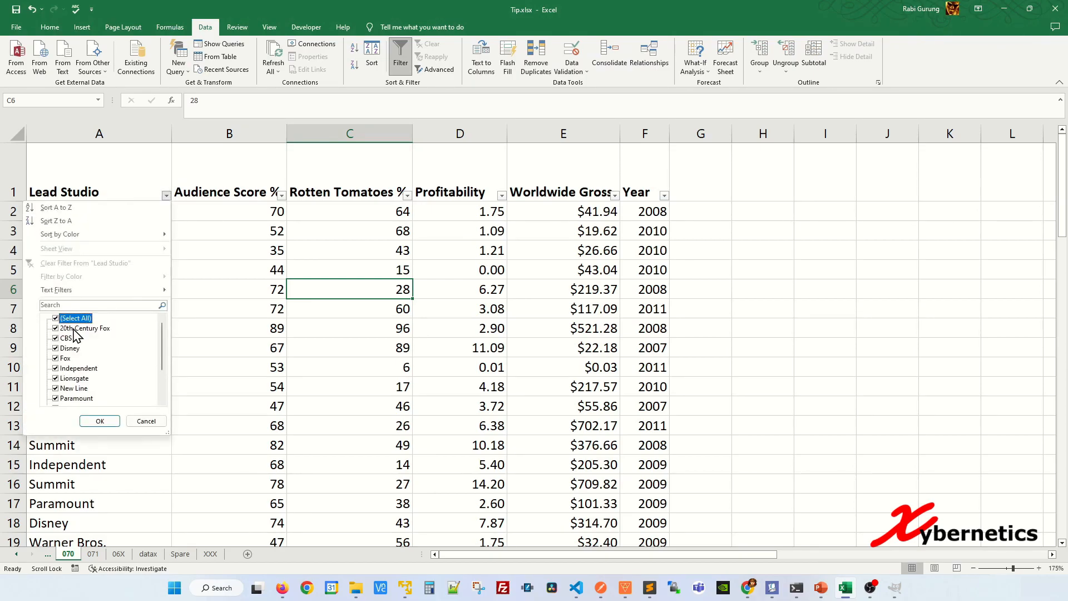
click(73, 318)
click(75, 328)
click(70, 349)
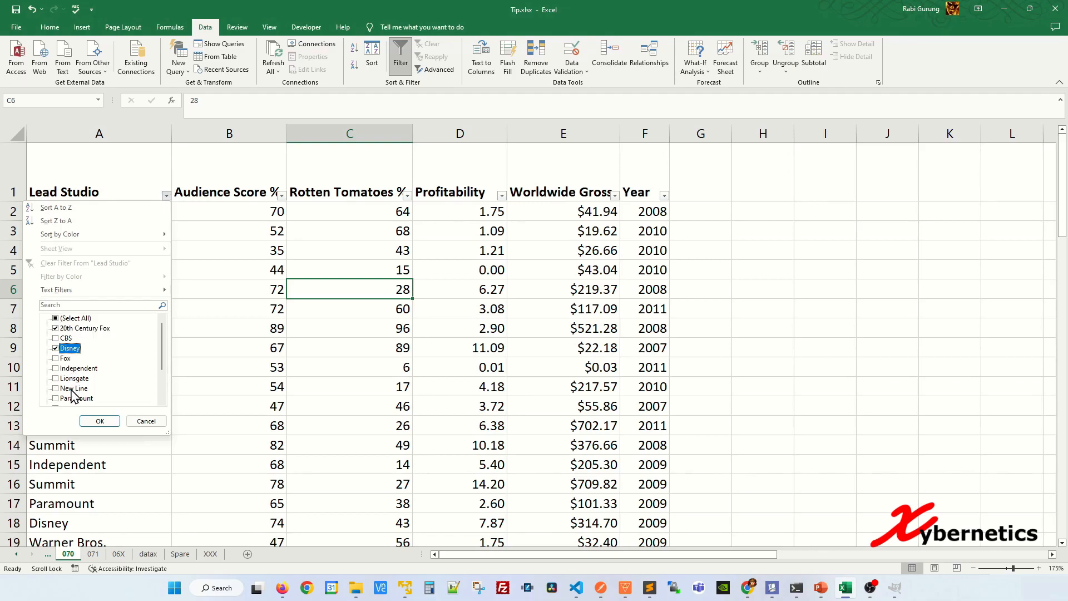
click(66, 358)
click(72, 368)
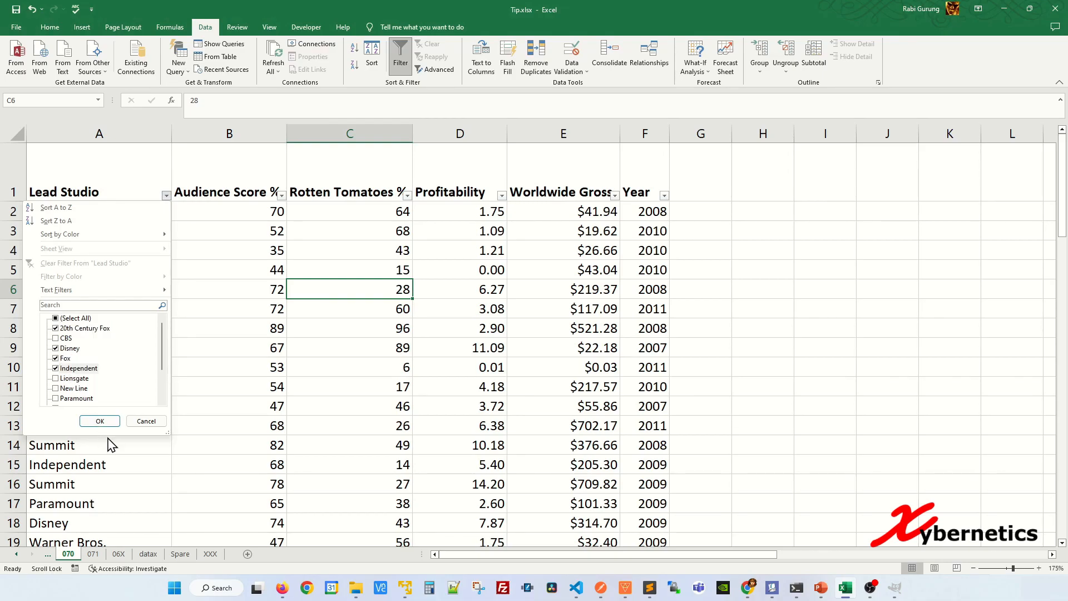
click(101, 421)
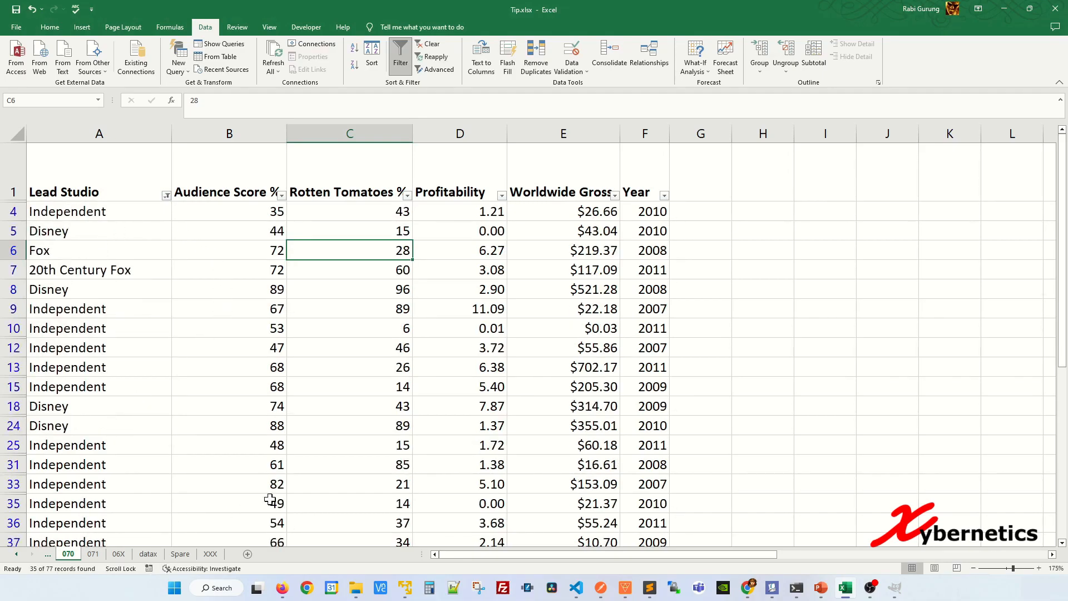
Filter the Year column to only 2007 and 2008
click(665, 196)
click(576, 318)
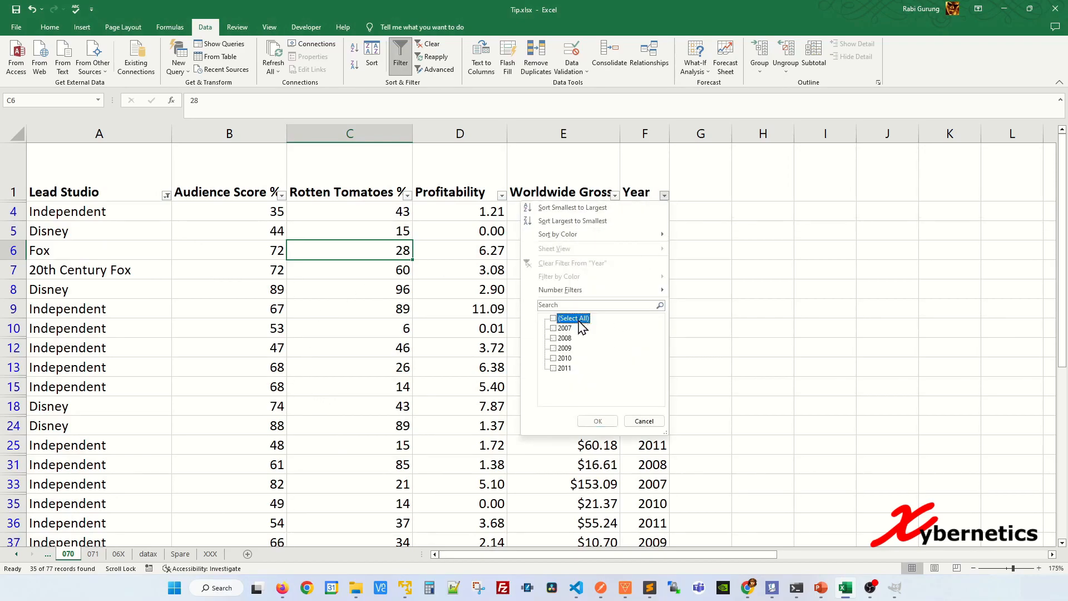
click(566, 329)
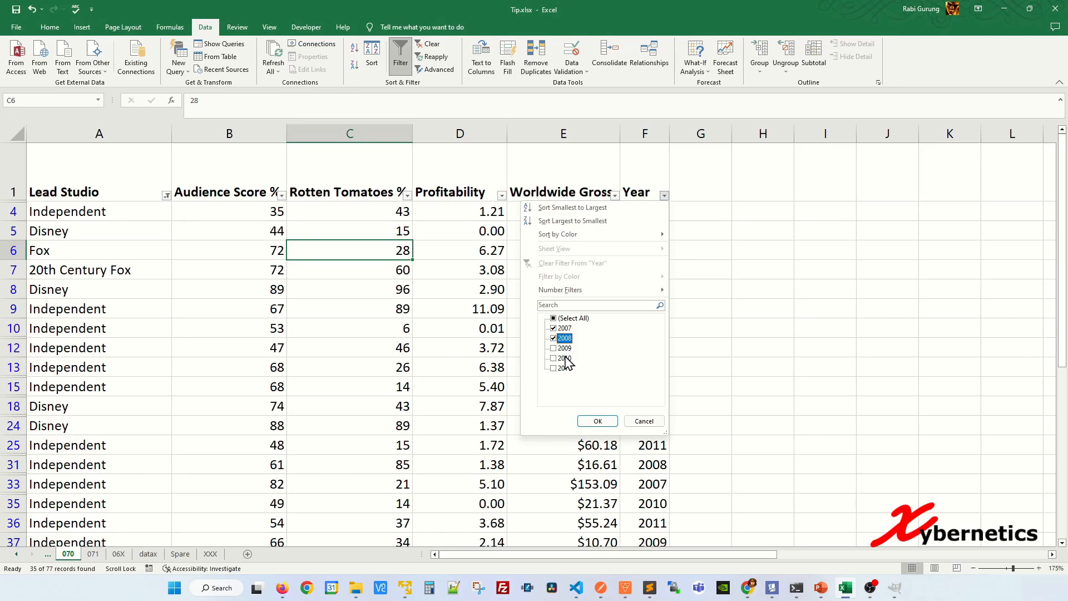
click(596, 421)
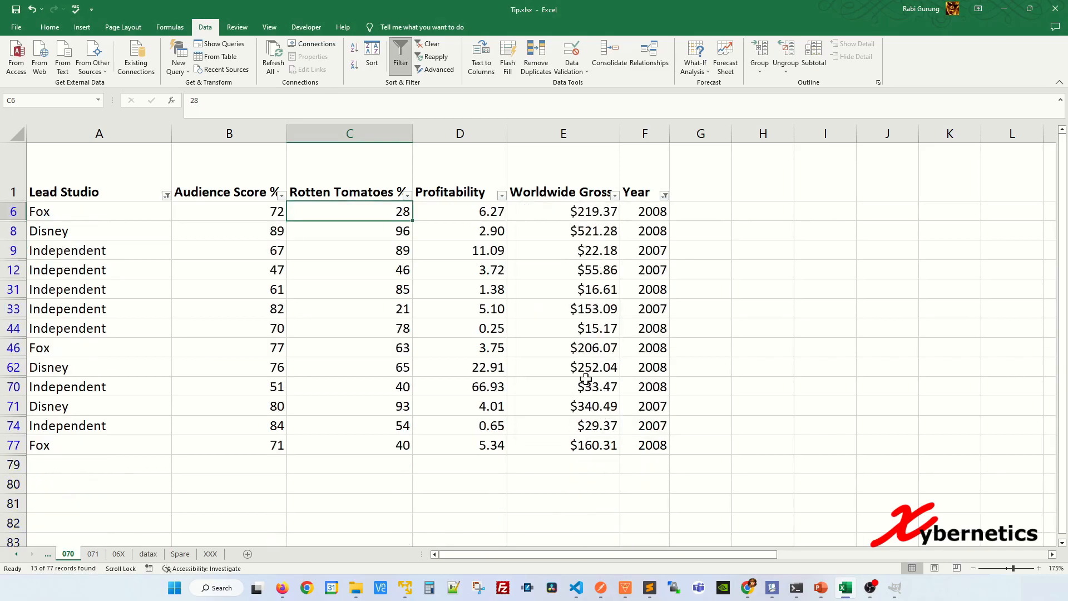
Check which studios are ticked in the Lead Studio filter, close it without changes, and select cell C12
click(154, 190)
click(166, 195)
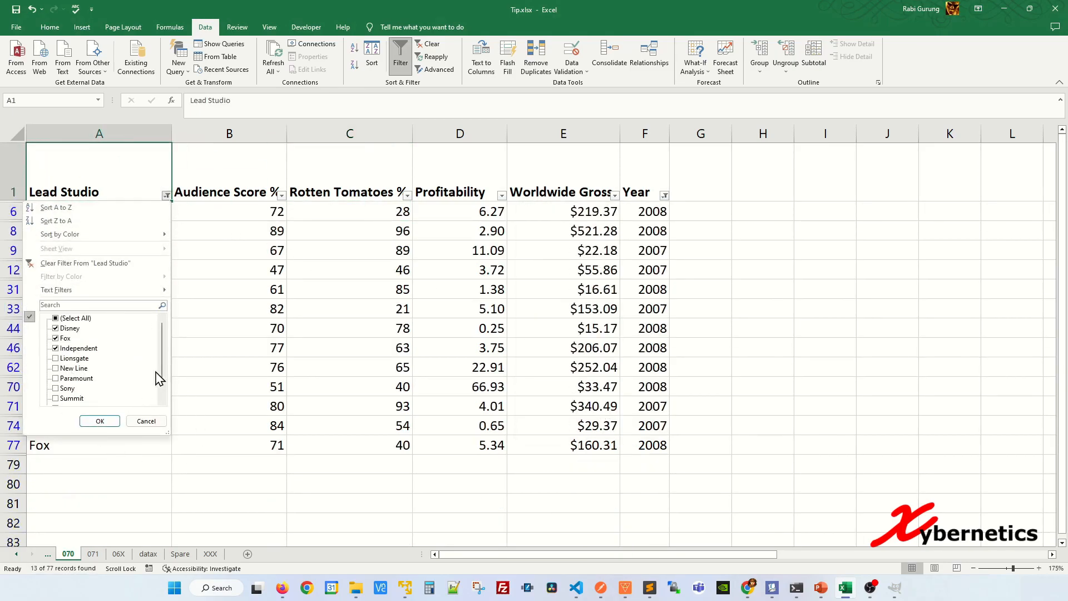
click(145, 421)
click(406, 272)
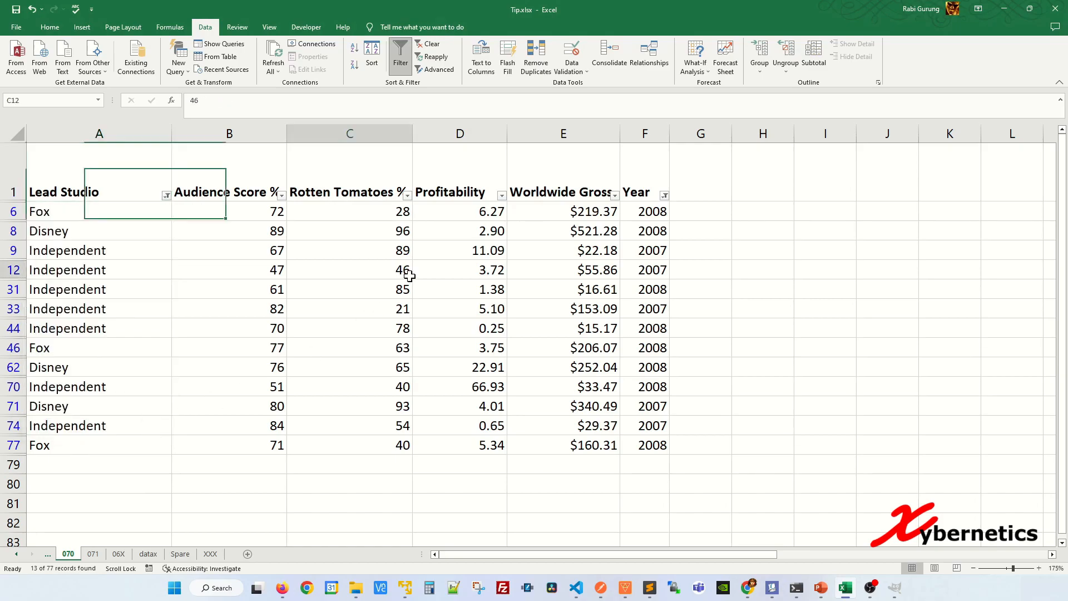
Turn off the filters on the movie data and select cell C10
click(401, 56)
click(394, 312)
click(391, 367)
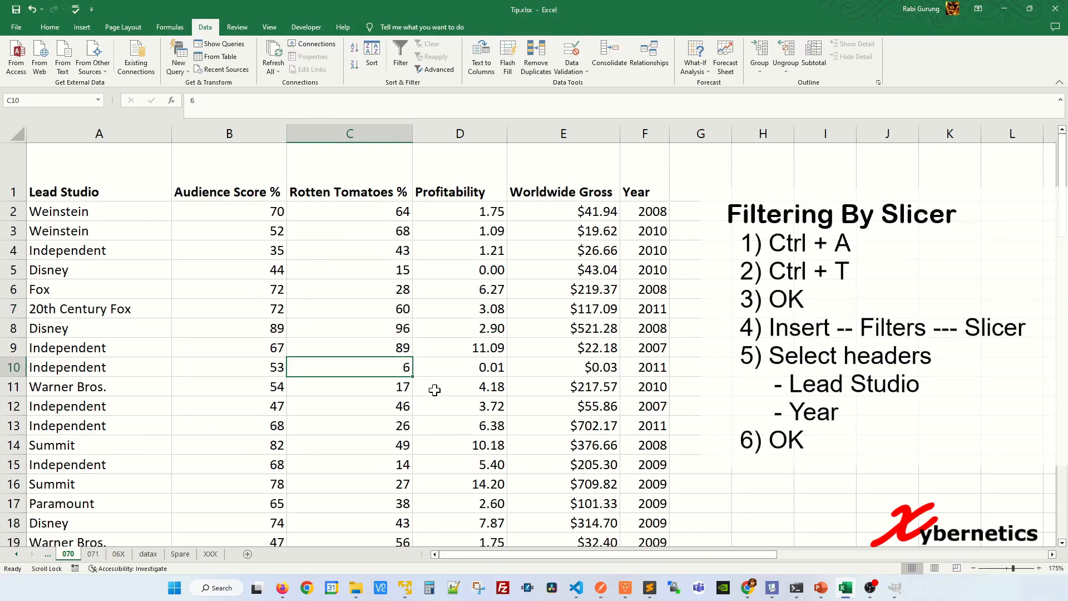
Convert the entire movie data range A1:F78 into a table with headers
key(ctrl+a)
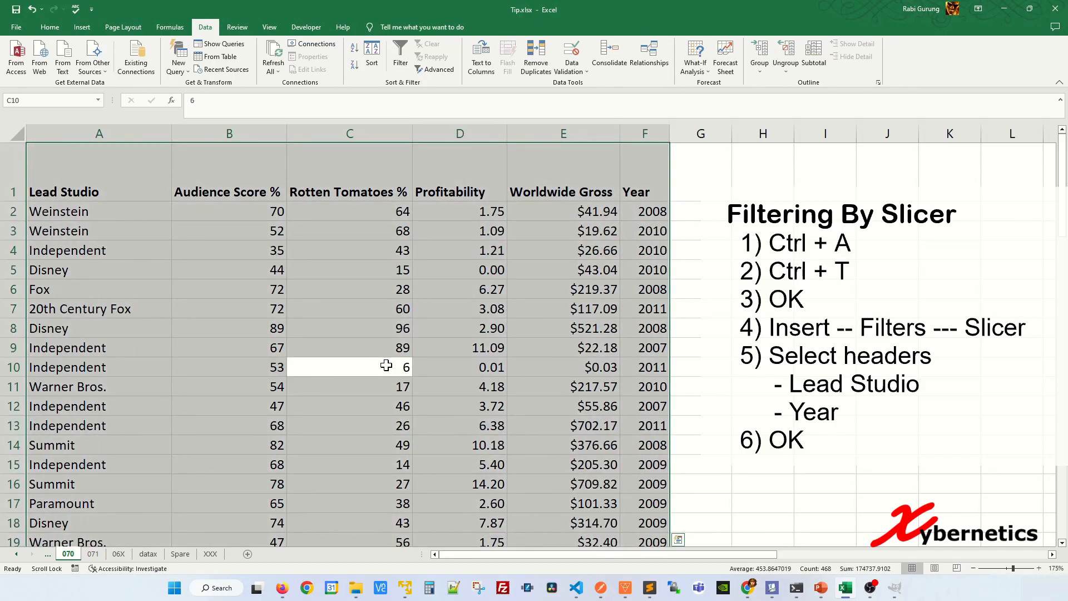
key(ctrl+t)
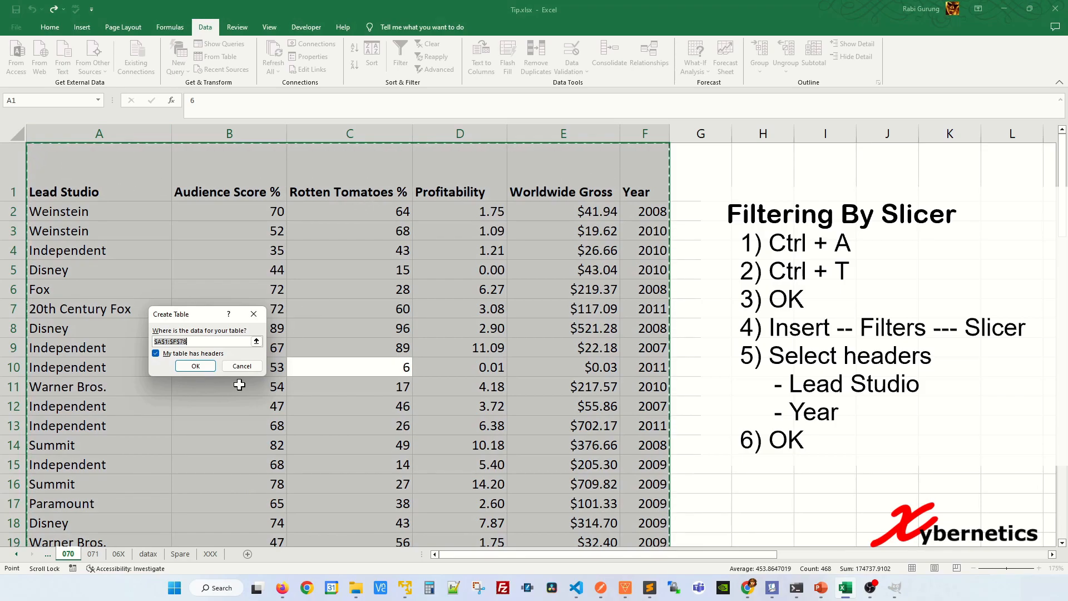
click(194, 366)
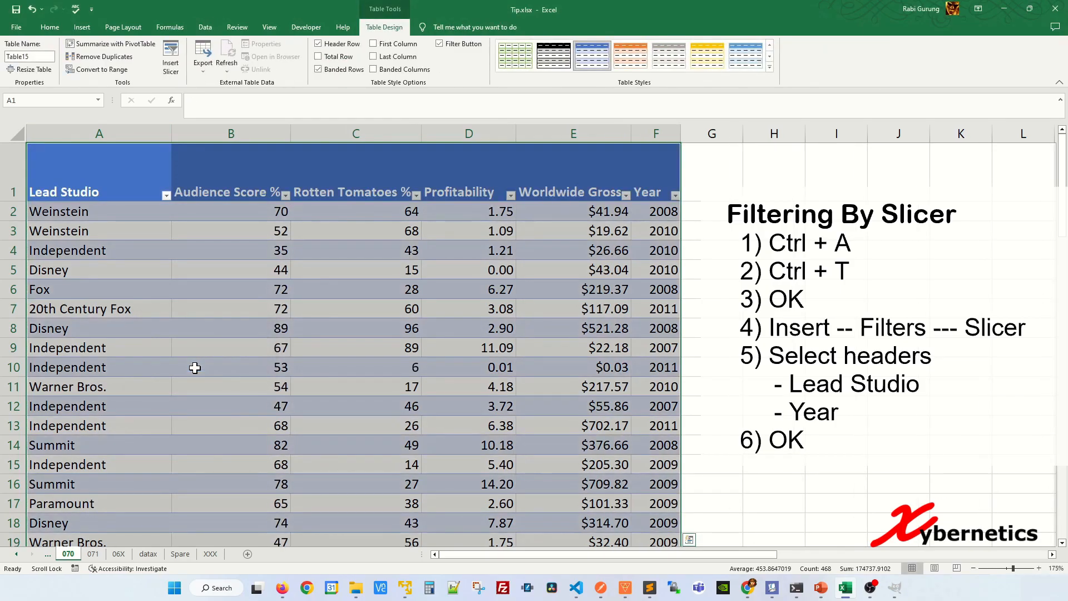
Insert slicers for Lead Studio and Year on the movie table and place them side by side over the data
click(257, 353)
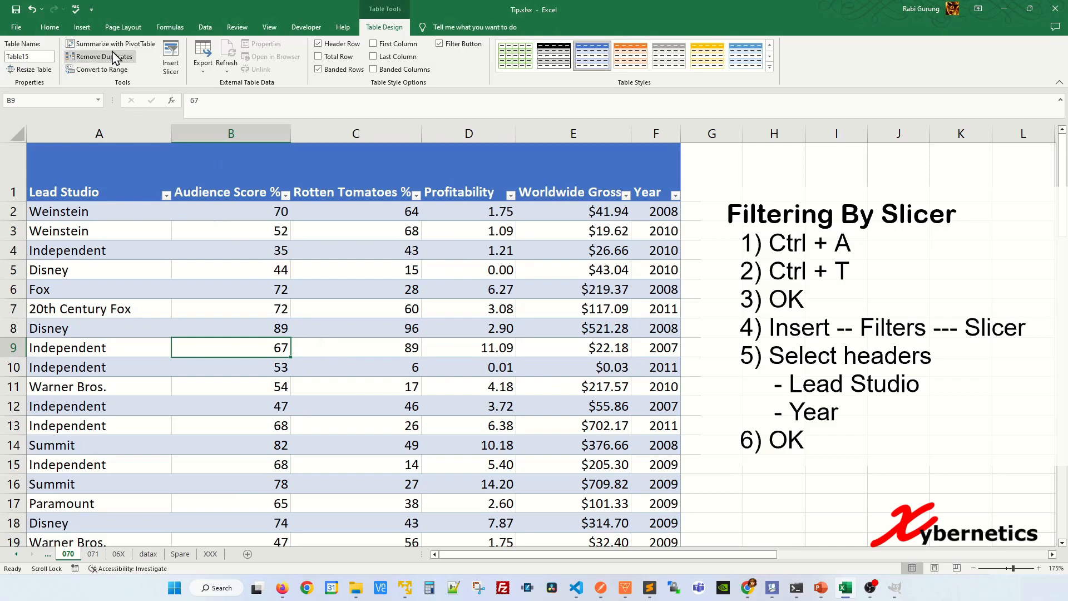
click(82, 27)
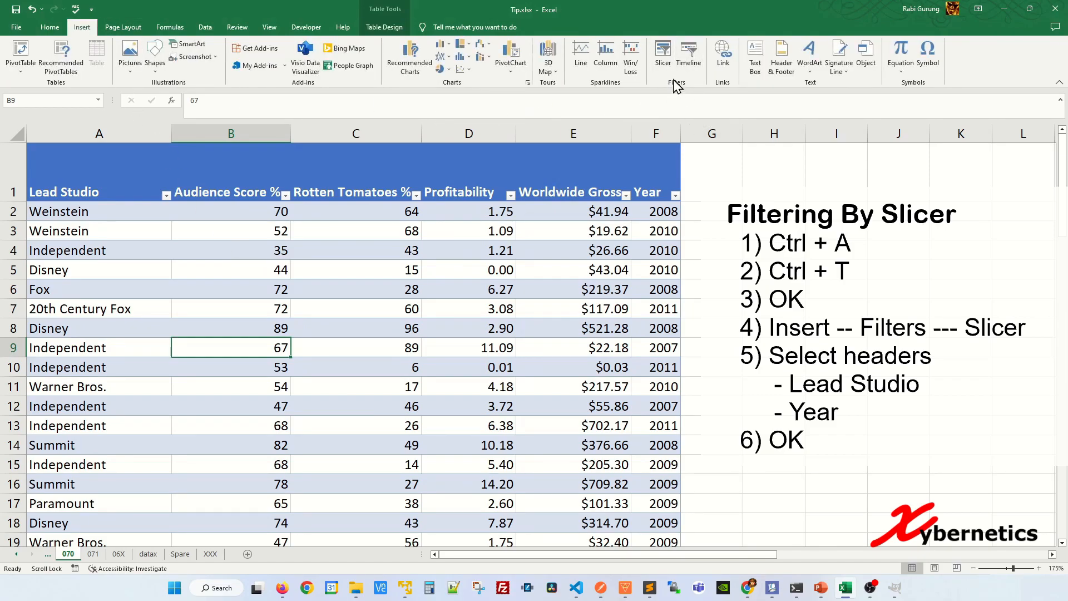
click(662, 55)
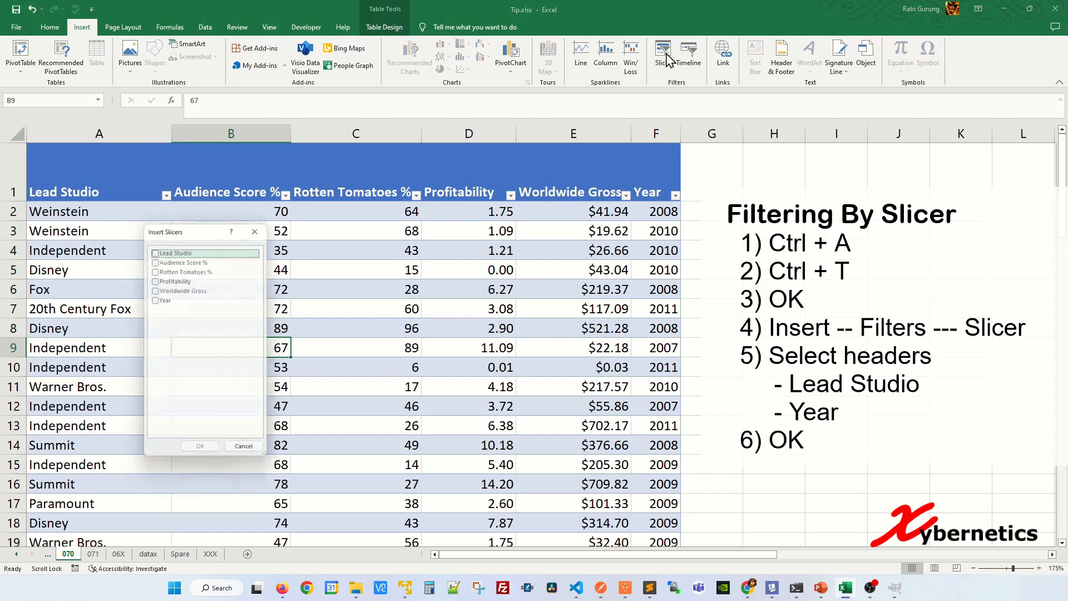
click(156, 250)
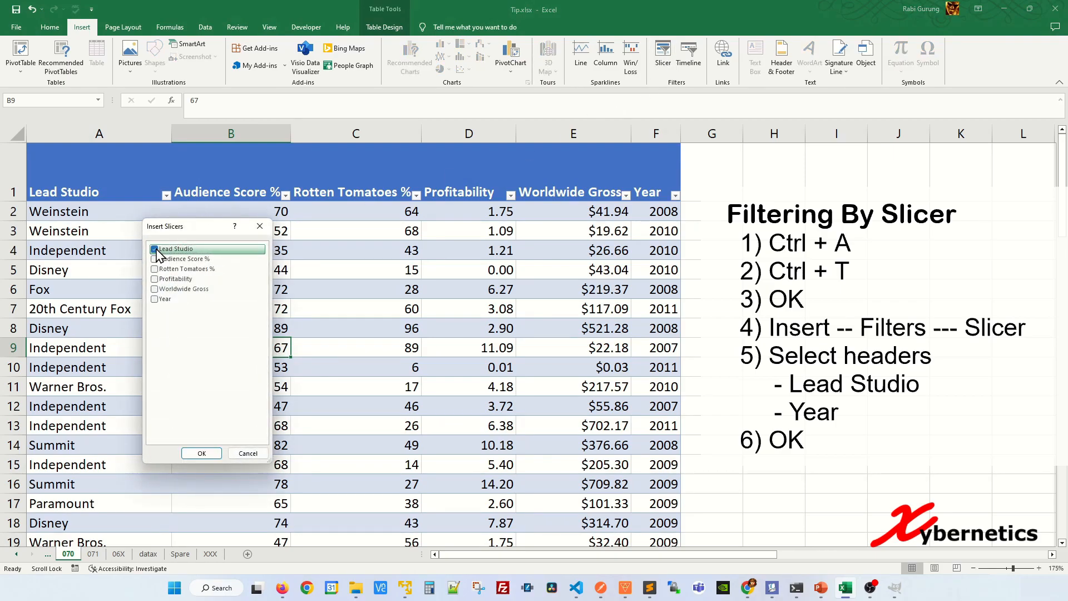
click(160, 300)
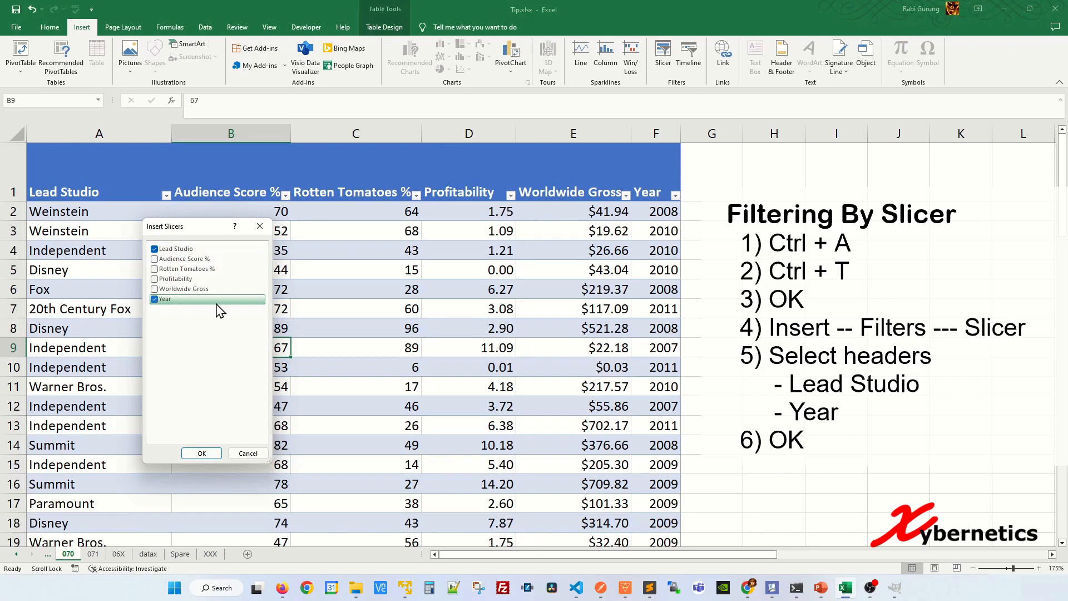
click(202, 453)
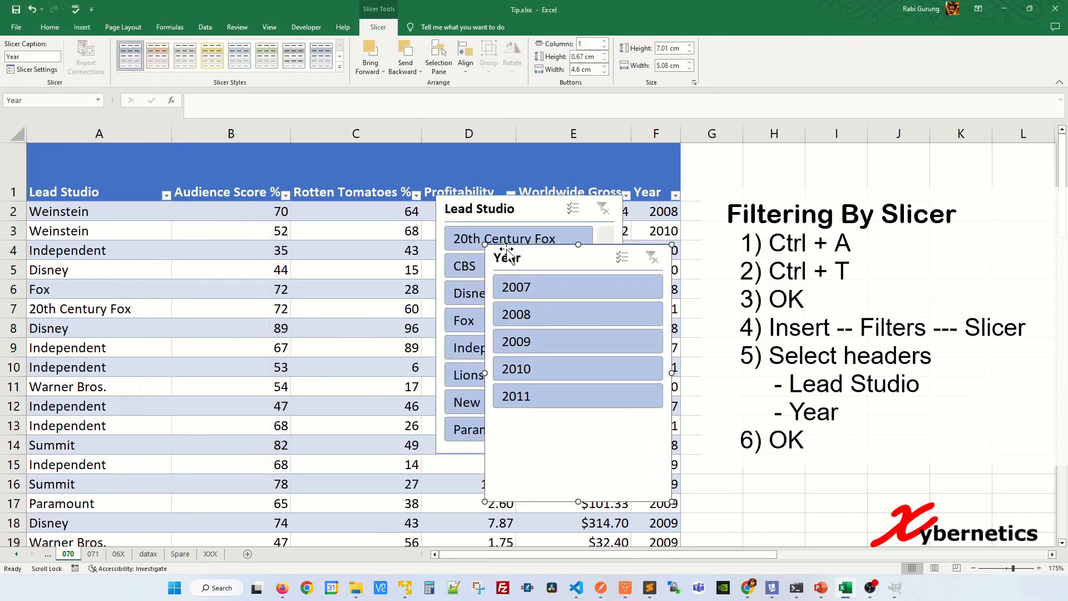
drag(515, 215, 157, 277)
drag(544, 259, 392, 273)
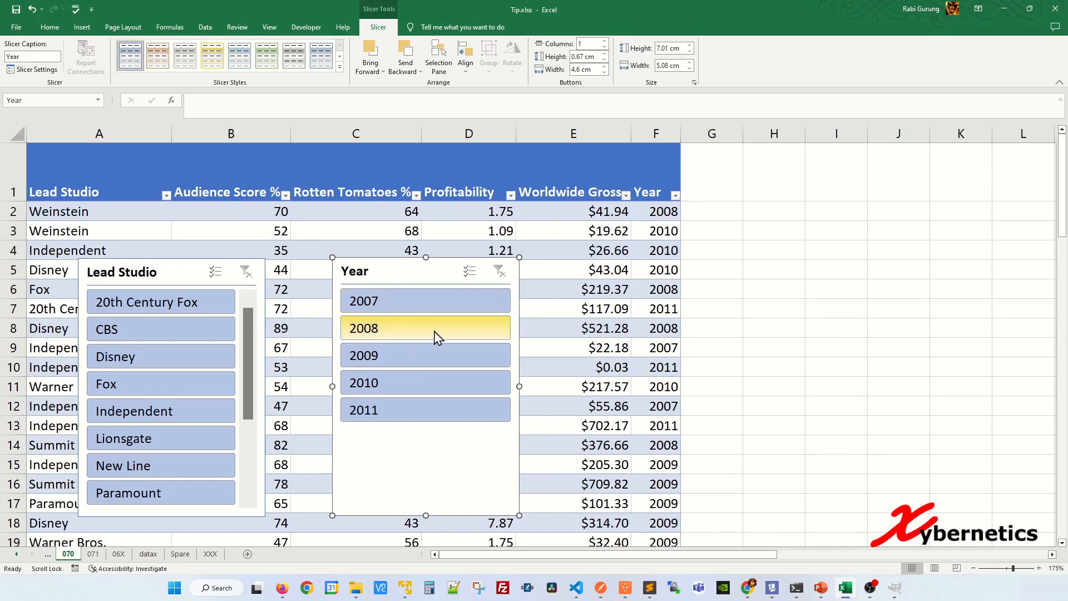
Filter the table through the Lead Studio slicer by Disney, Lionsgate, Fox, 20th Century Fox, and Disney again, one studio at a time
click(191, 369)
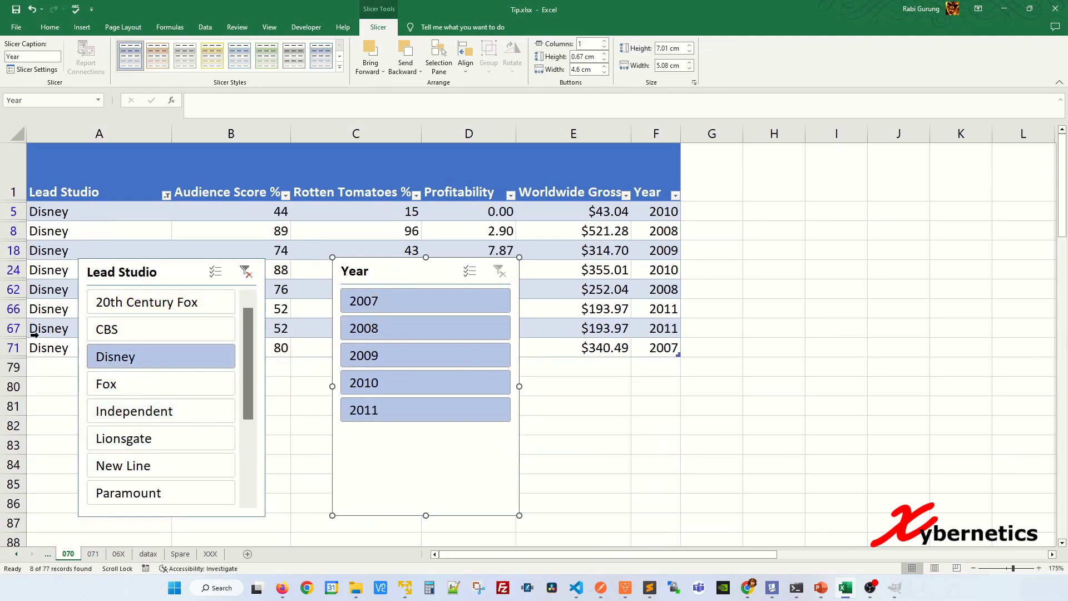
click(146, 440)
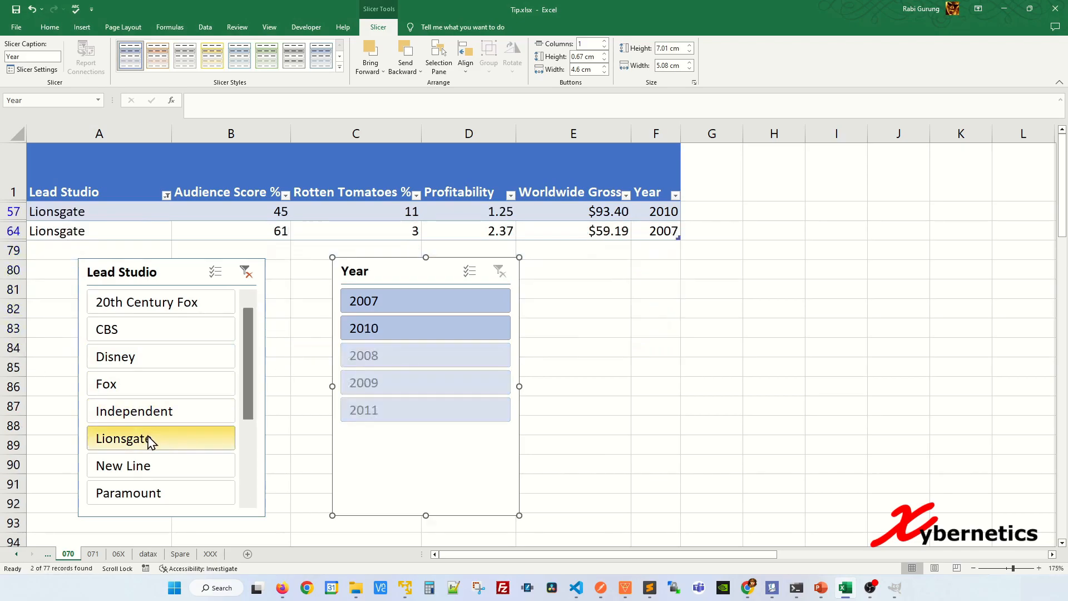
click(153, 390)
click(172, 315)
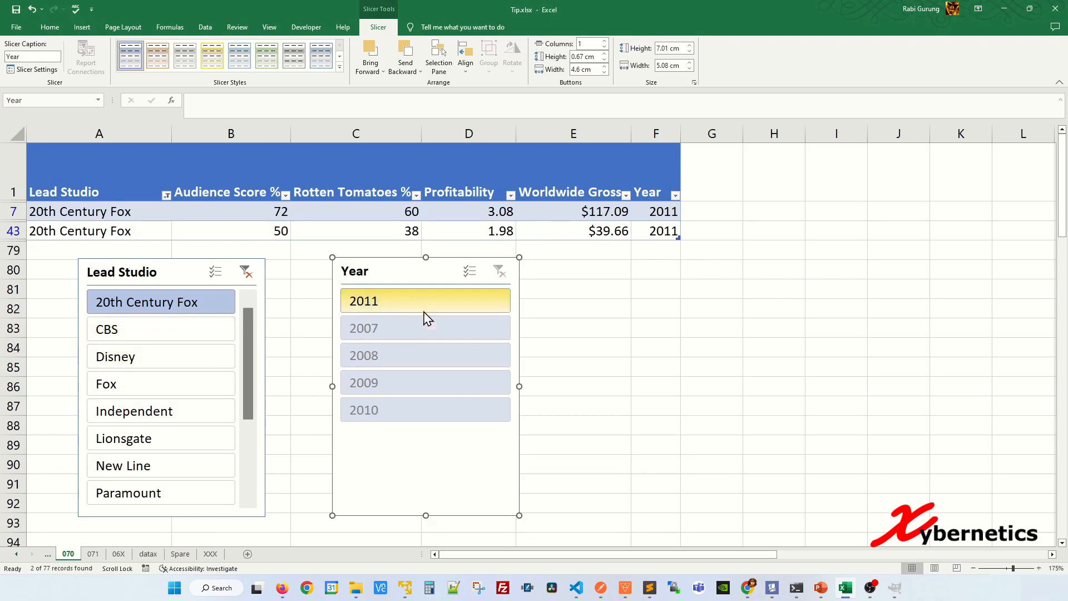
click(143, 360)
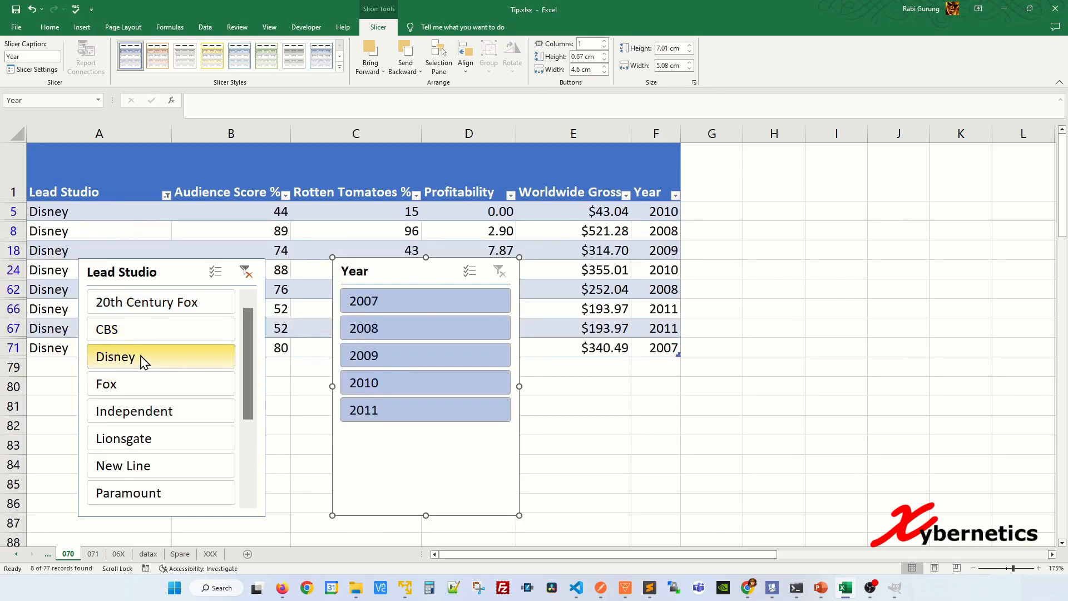
Narrow the Disney rows to 2008 and 2009 in turn with the Year slicer, and clear both slicers
click(406, 335)
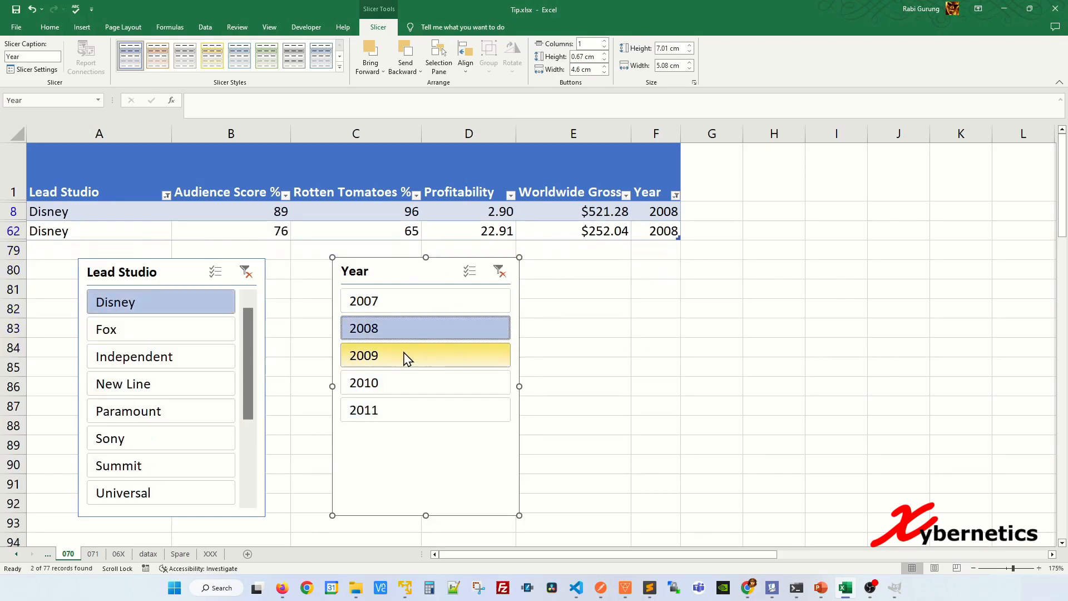
click(411, 354)
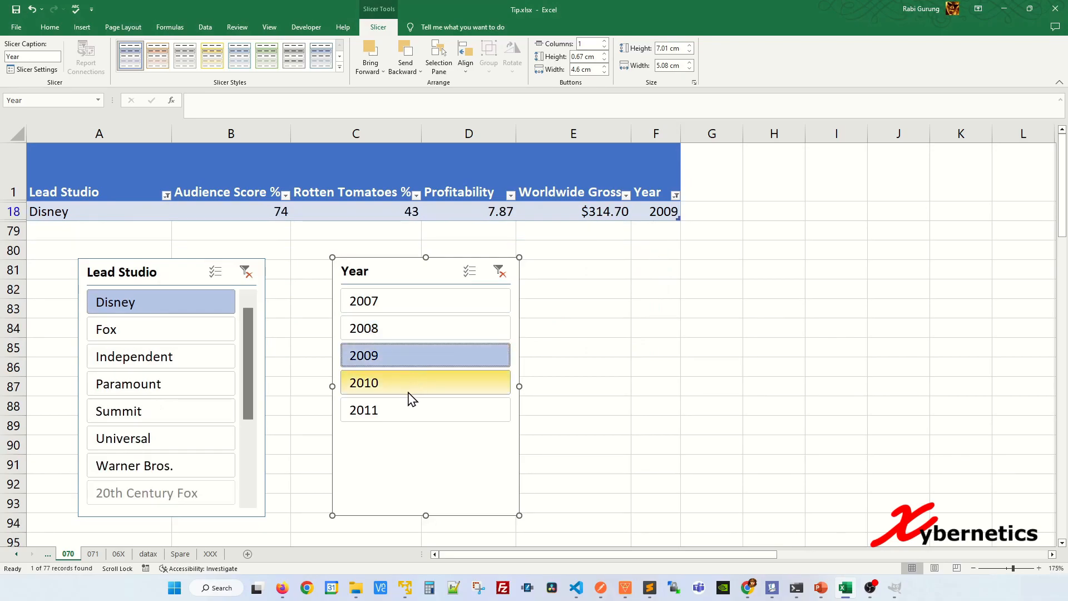
click(247, 273)
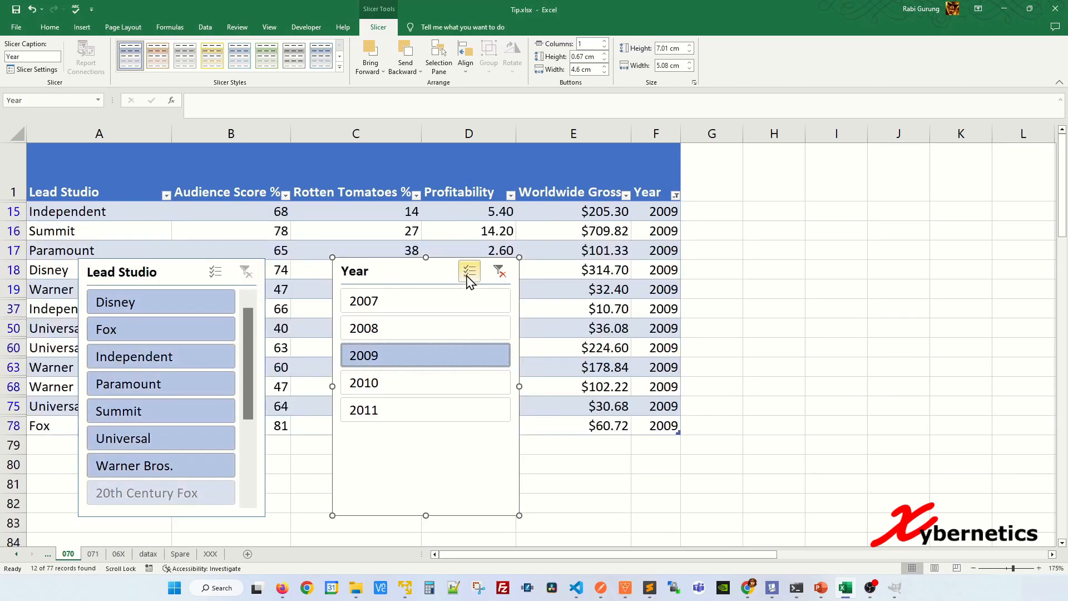
click(501, 274)
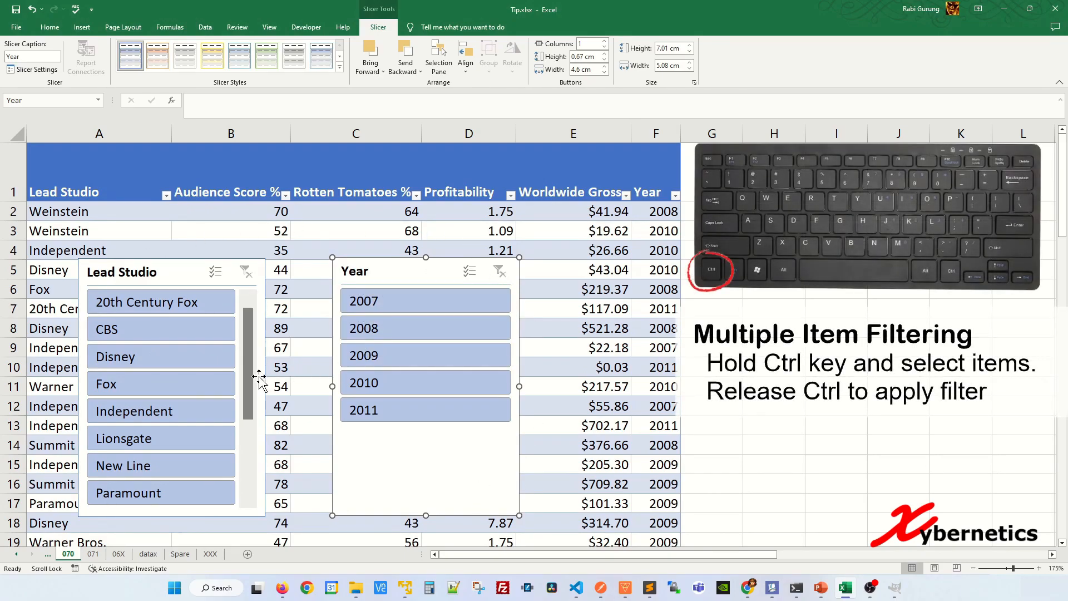
Filter the Lead Studio slicer to several studios at once, keeping only Universal, Warner Bros. and Weinstein selected
ctrl+click(185, 303)
ctrl+click(183, 336)
ctrl+click(186, 359)
ctrl+click(183, 384)
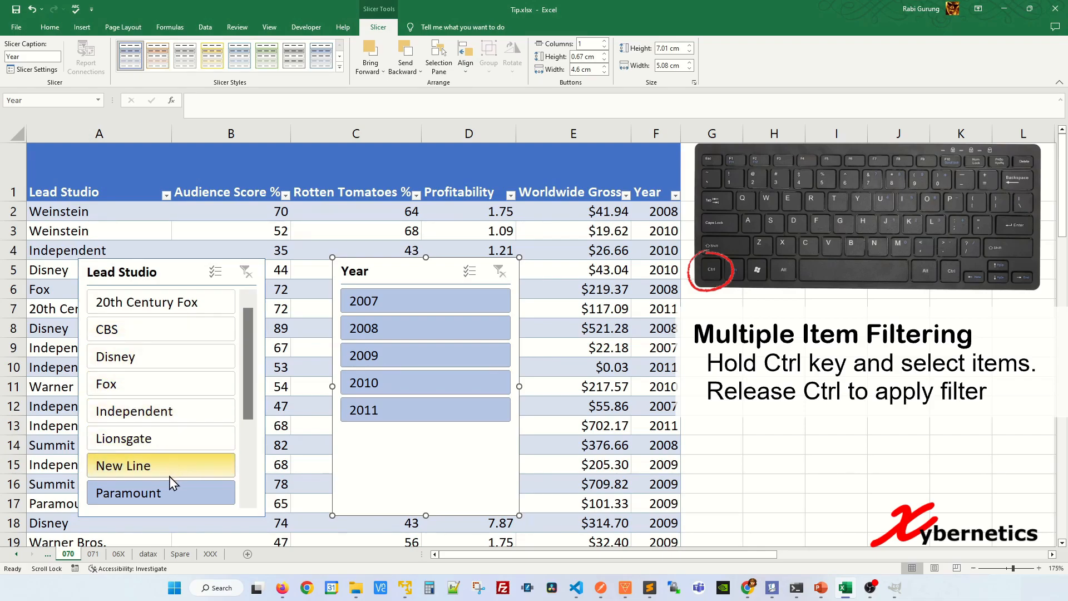
ctrl+click(179, 465)
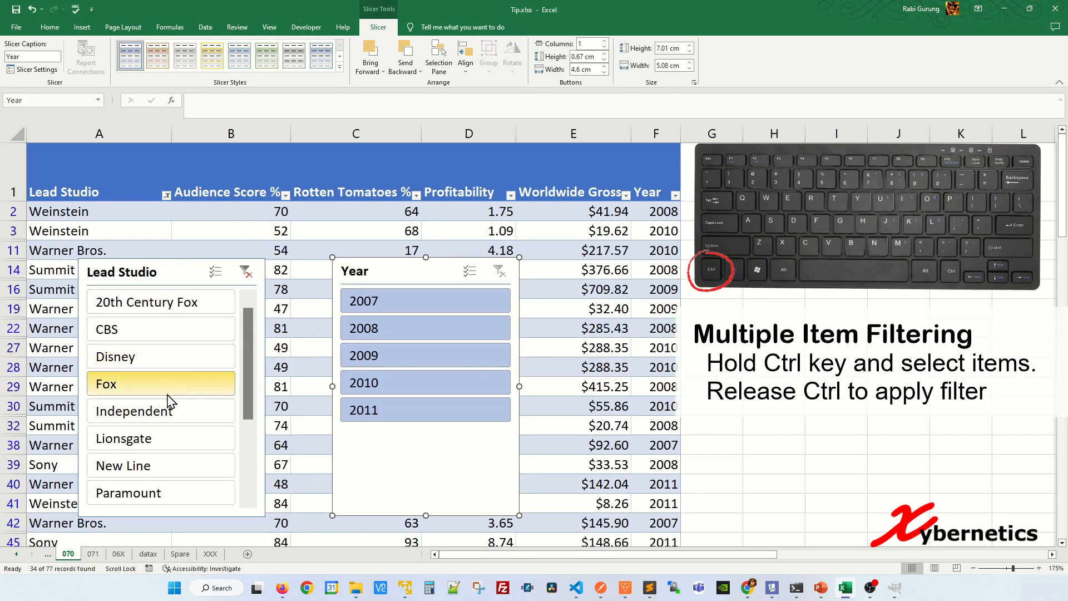
scroll(250, 451, down, 2)
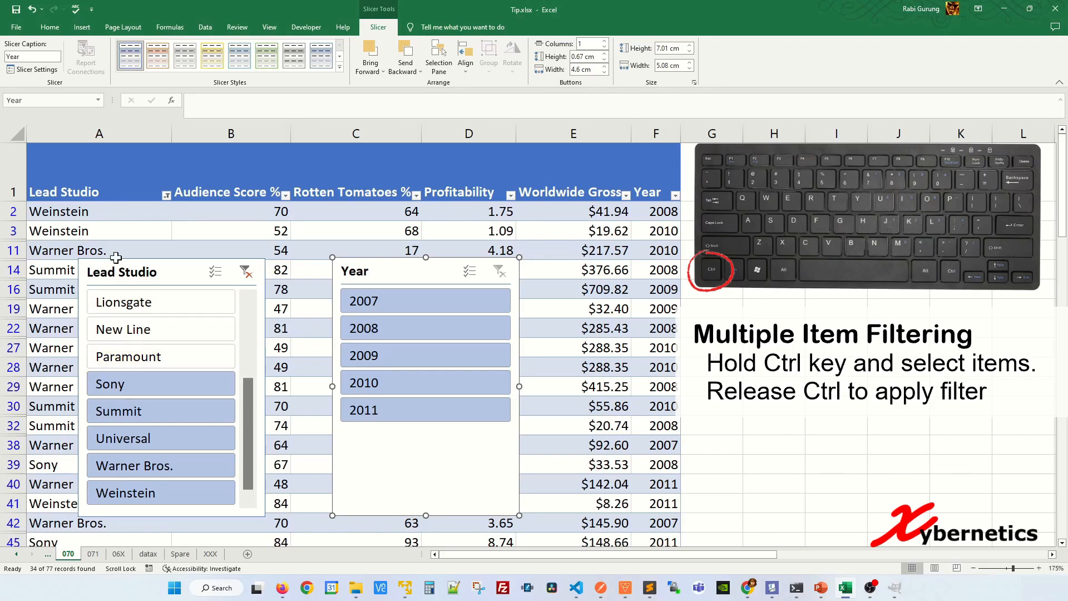
ctrl+click(177, 388)
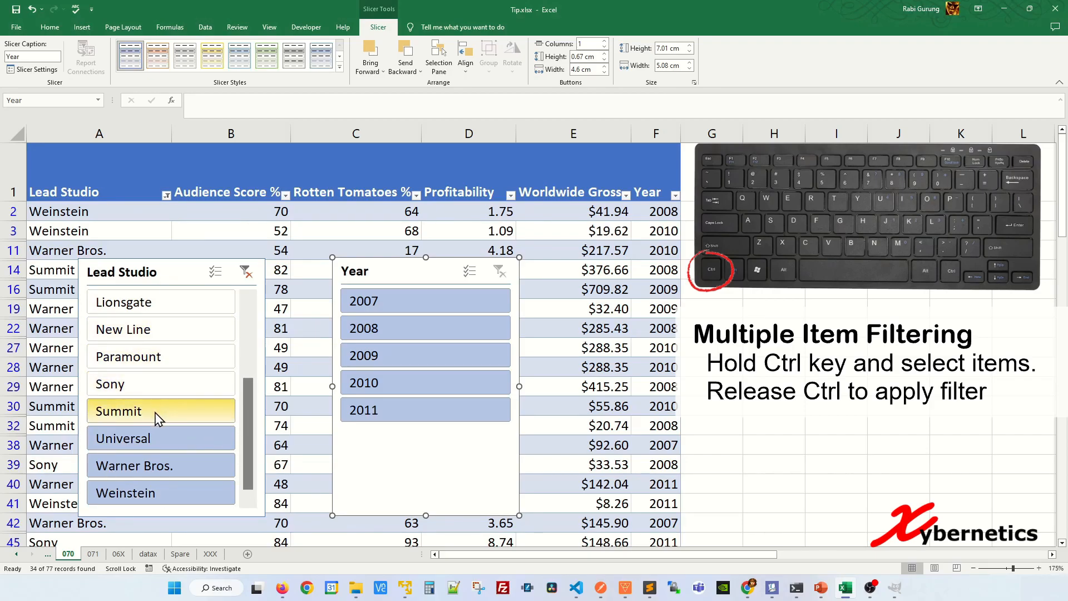
ctrl+click(159, 418)
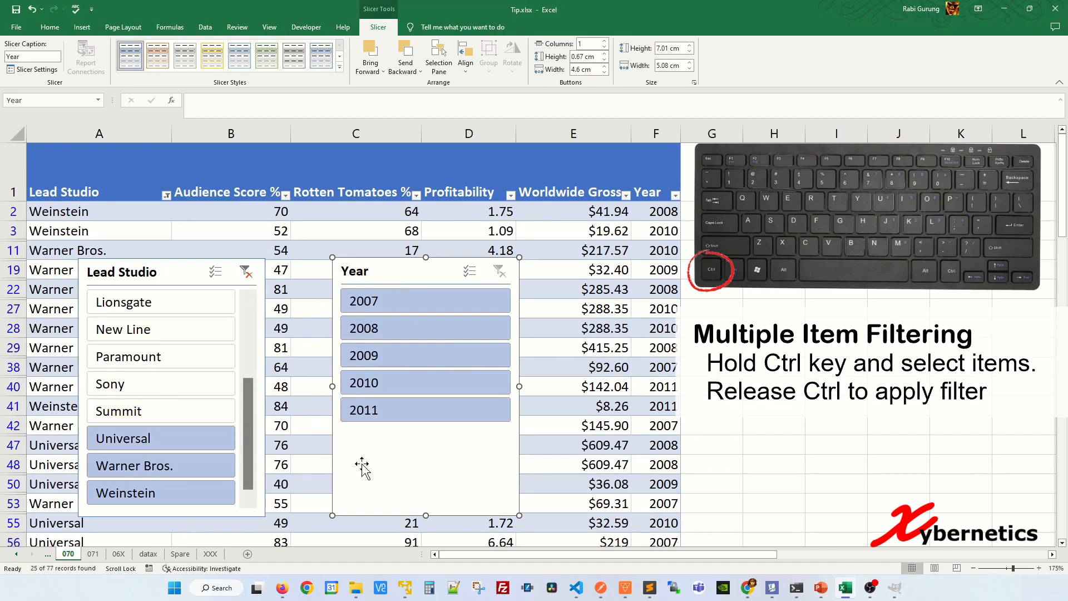
Exclude the years 2007, 2008 and 2009 together in the Year slicer
ctrl+click(432, 313)
ctrl+click(436, 329)
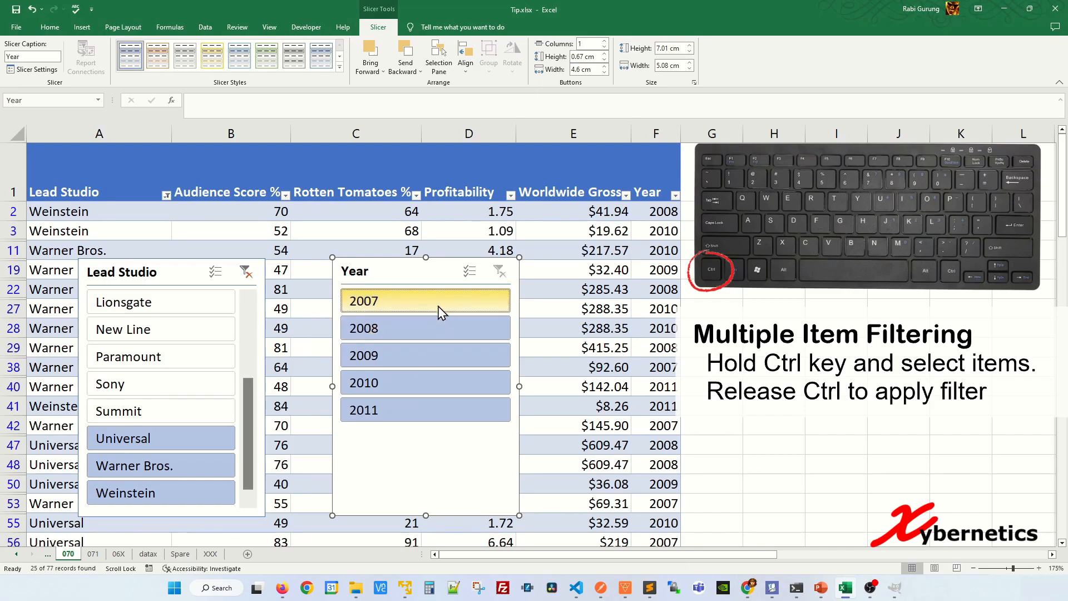
ctrl+click(433, 362)
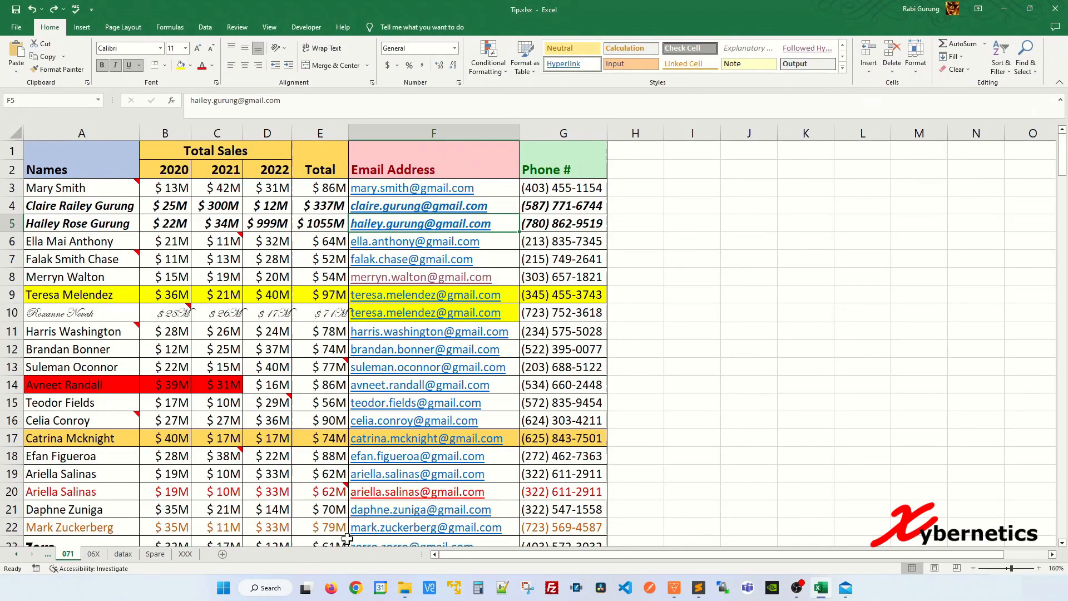
Clear the formats and the comments from the entire sales data range on sheet 071
click(248, 243)
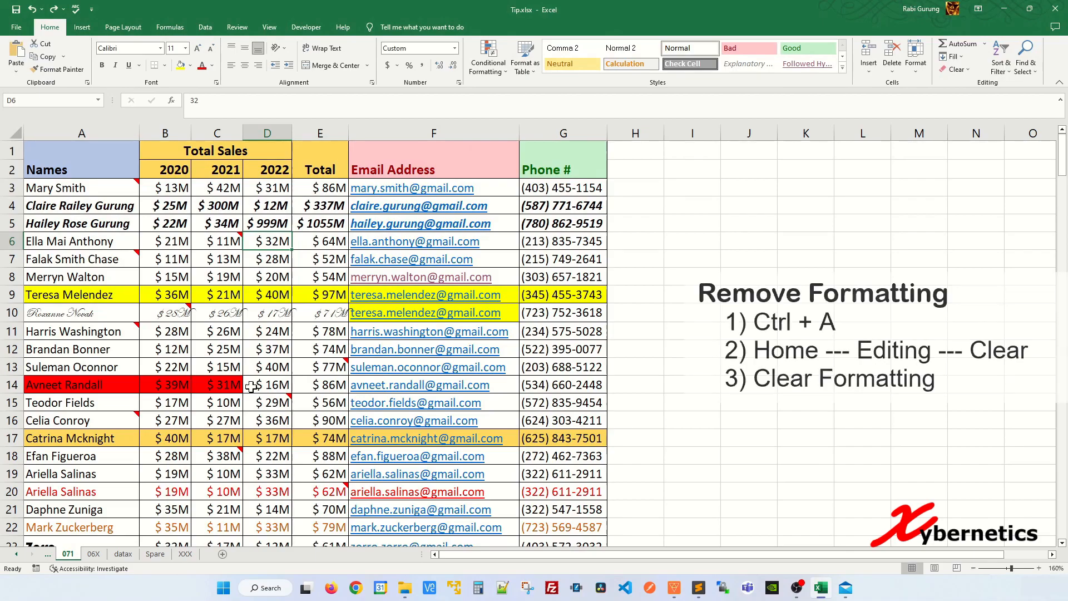
click(274, 261)
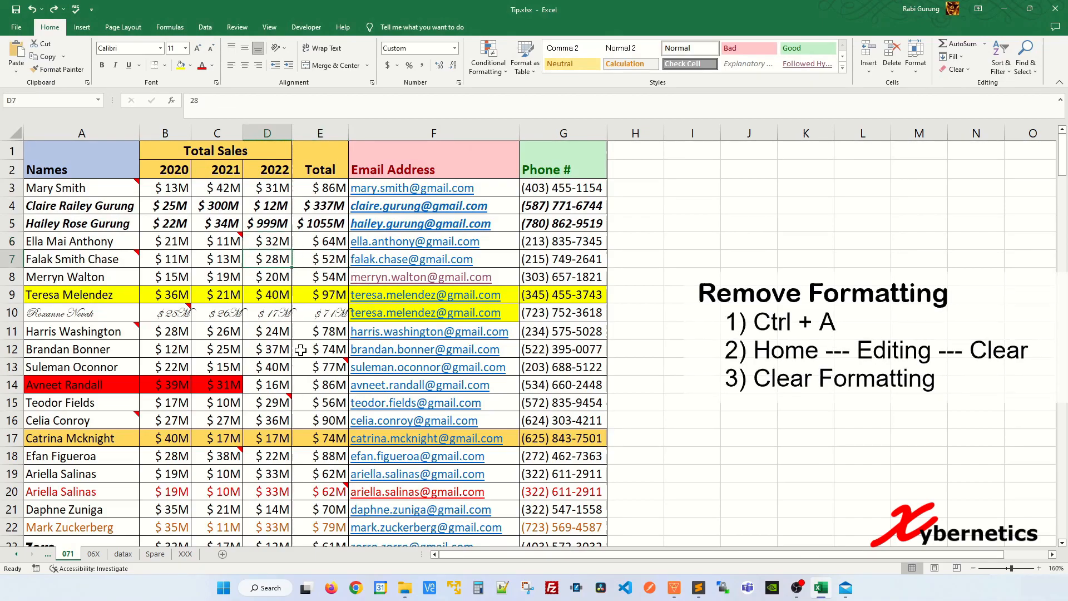
mouse_move(280, 405)
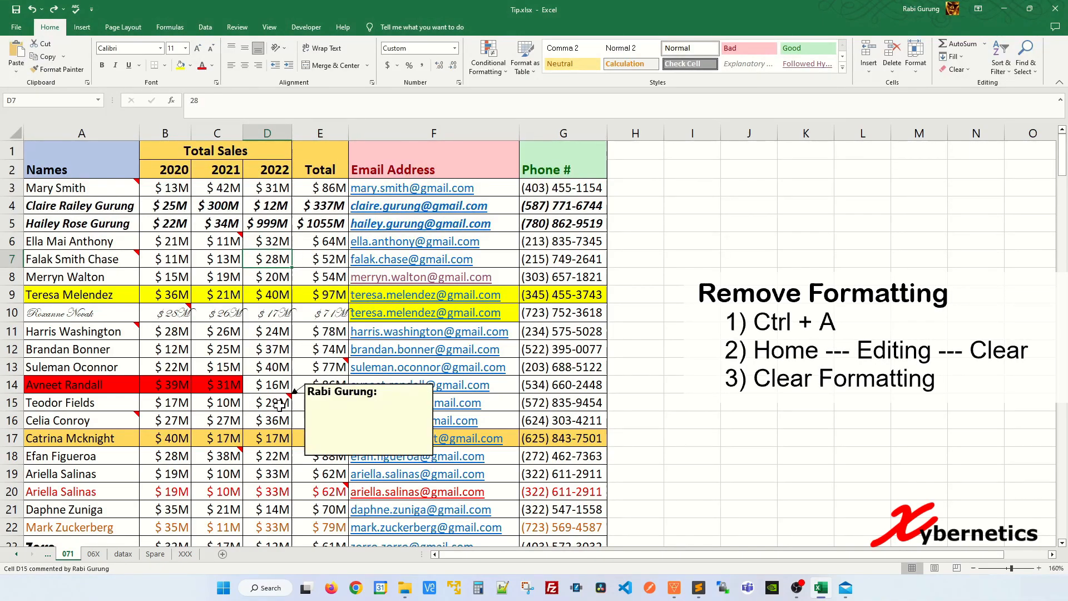
key(ctrl+a)
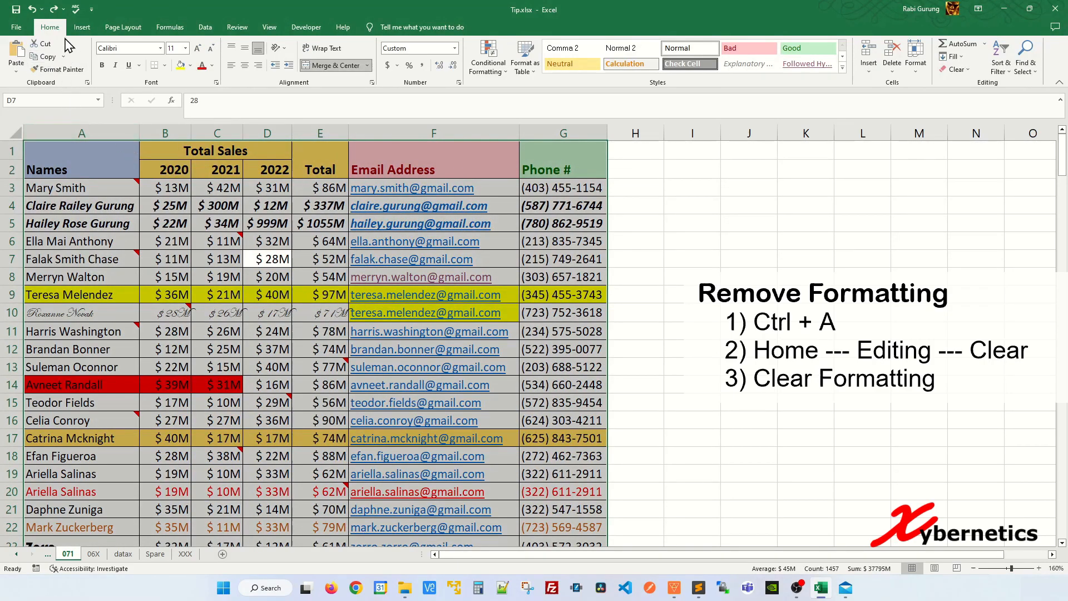
click(964, 72)
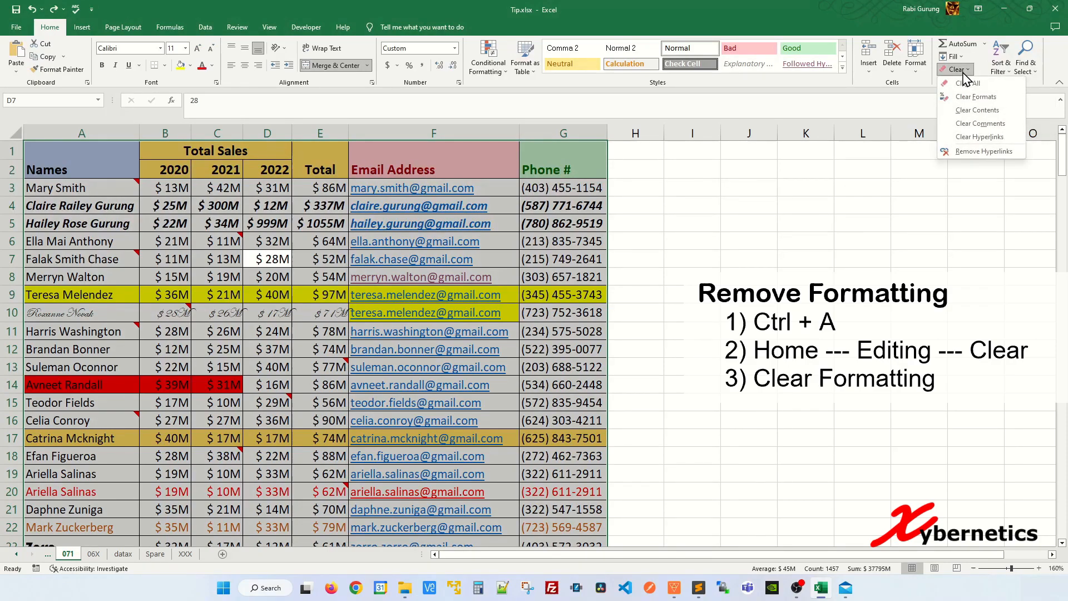
click(981, 98)
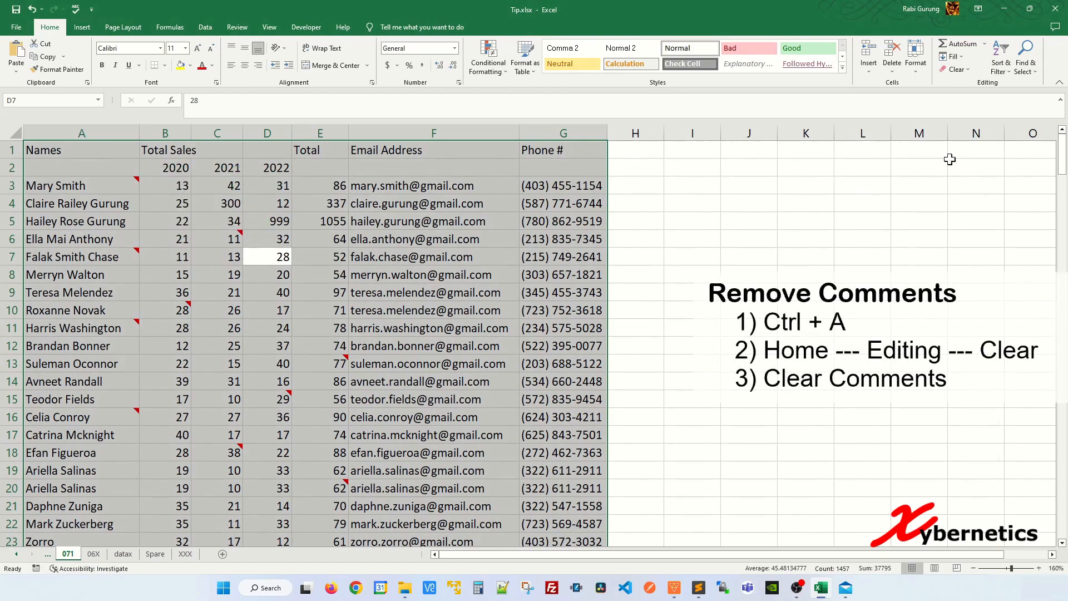
click(967, 71)
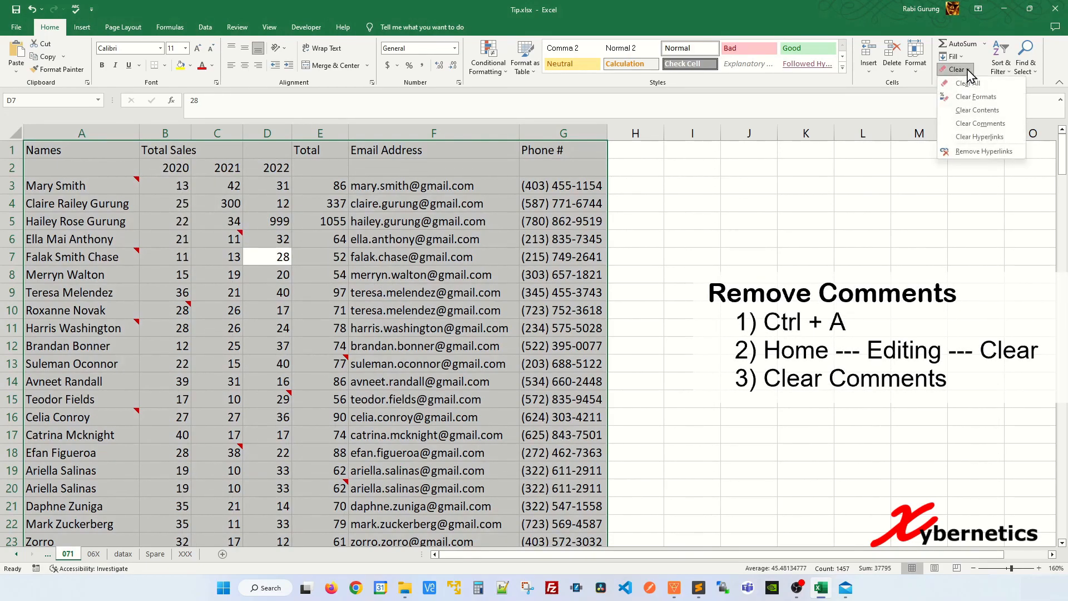
click(981, 124)
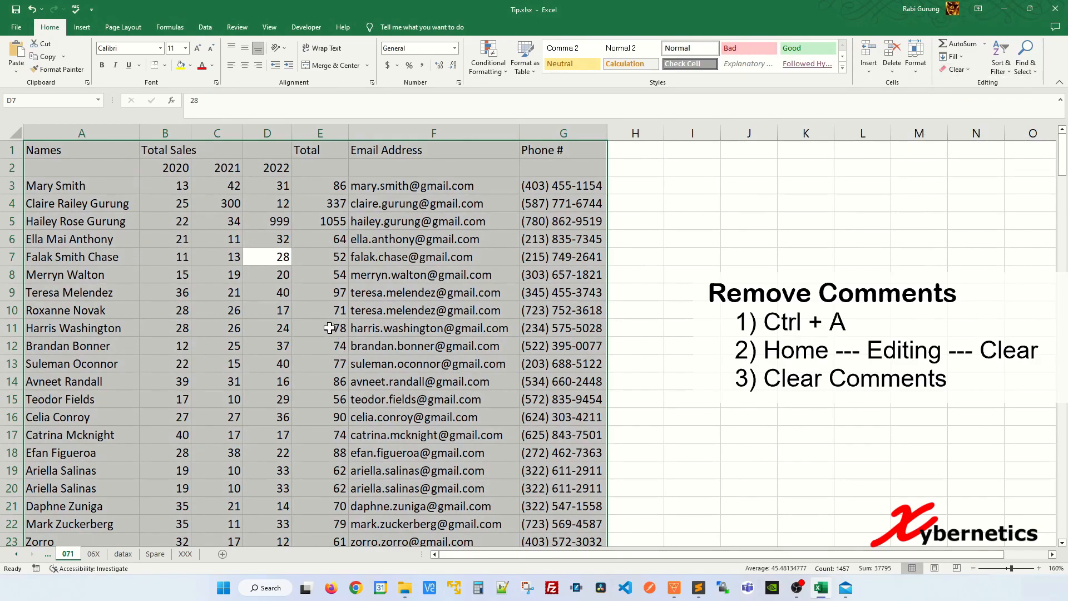
Undo the comment and format clearing on the sales data and select cell E8
click(340, 315)
key(ctrl+z)
key(ctrl+z)
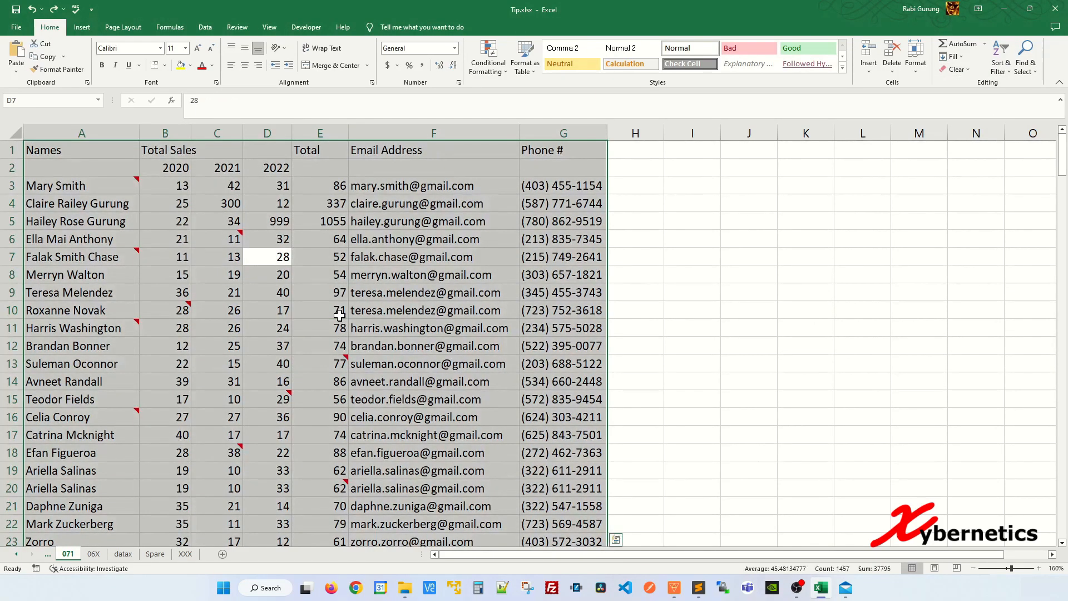
click(318, 271)
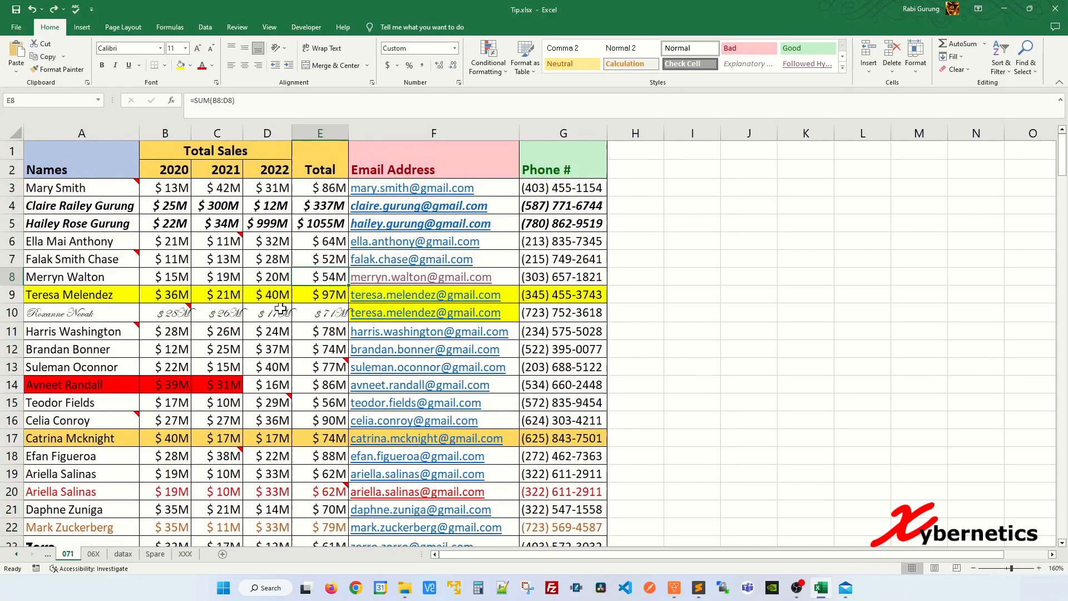
Clear all contents, formats and comments from the entire sales data range on sheet 071 and undo the clearing
click(322, 257)
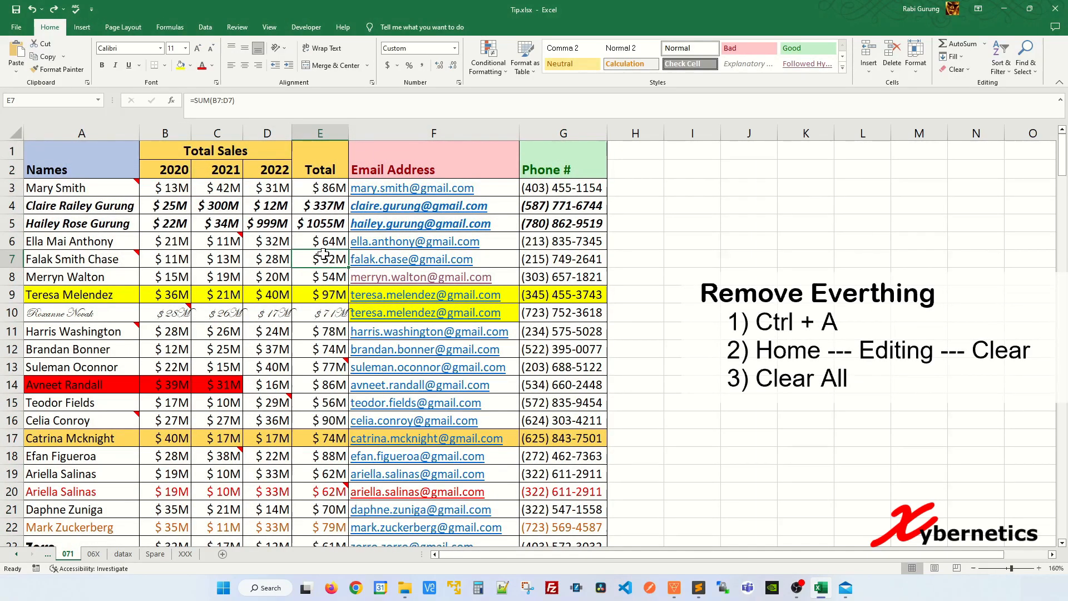
key(ctrl+a)
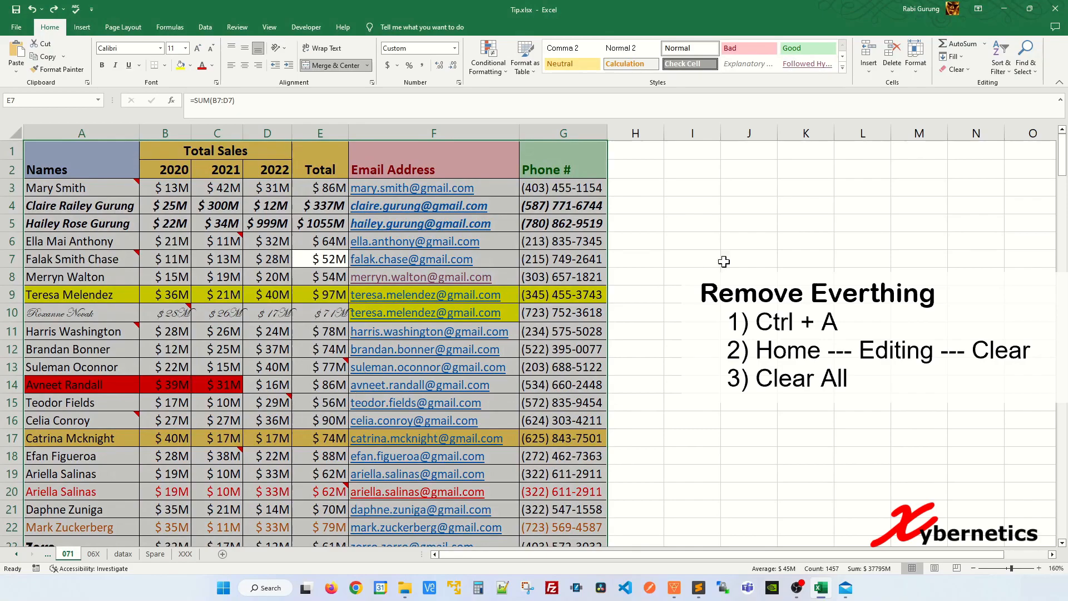
click(955, 69)
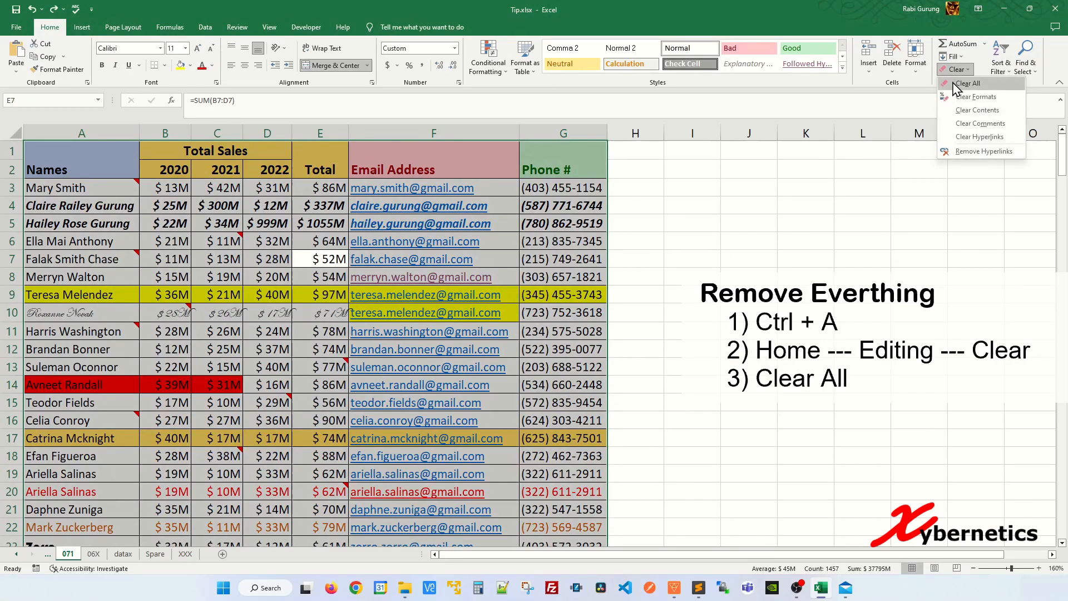
click(954, 85)
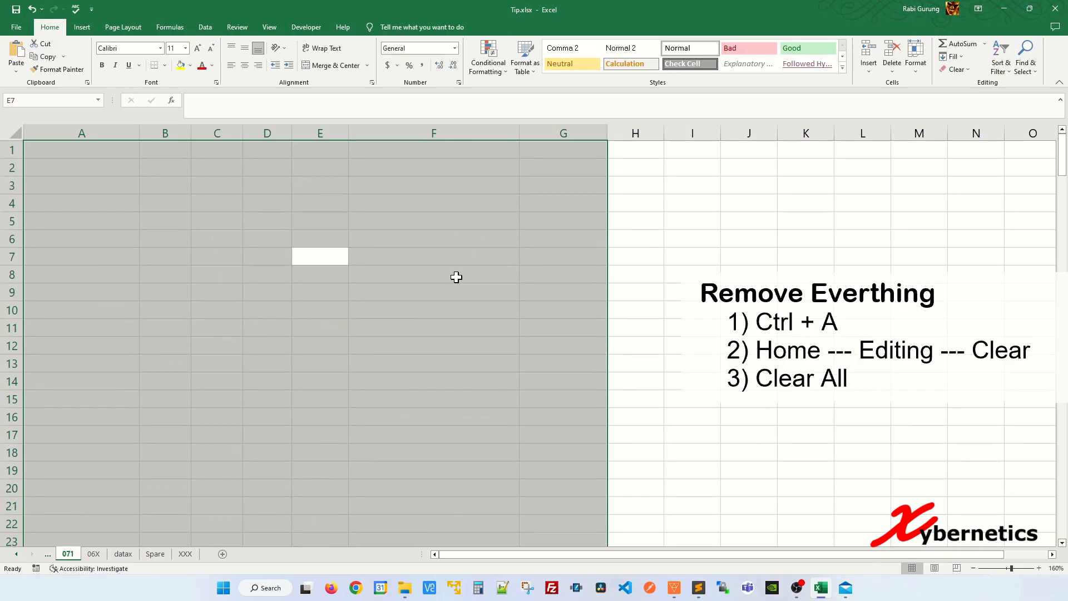
click(333, 373)
key(ctrl+z)
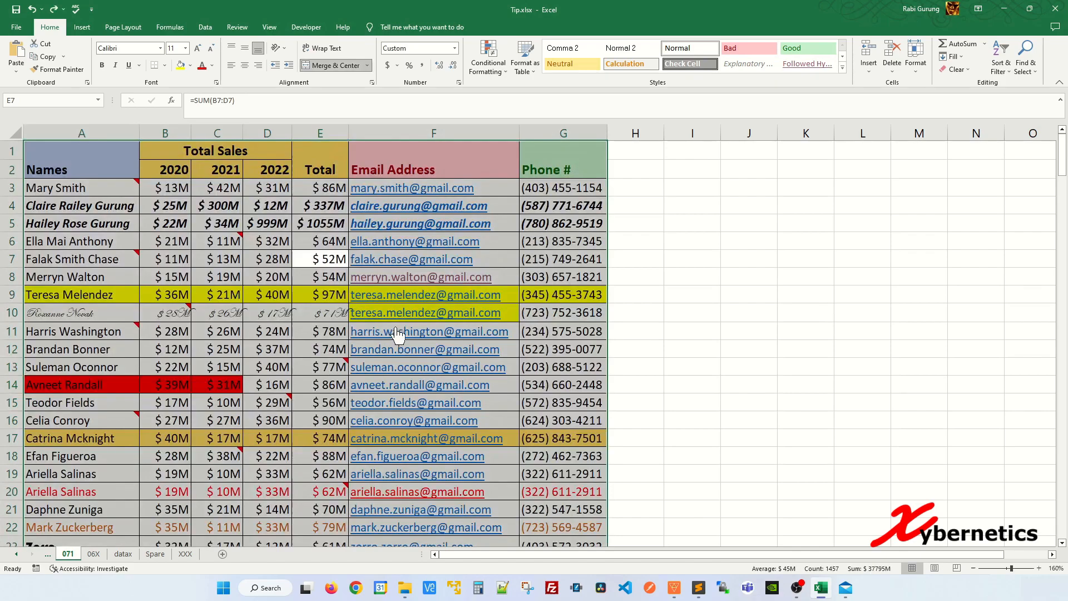
Clear only the contents of the entire sales data range, undo that clearing and select cell G8
click(314, 293)
key(ctrl+a)
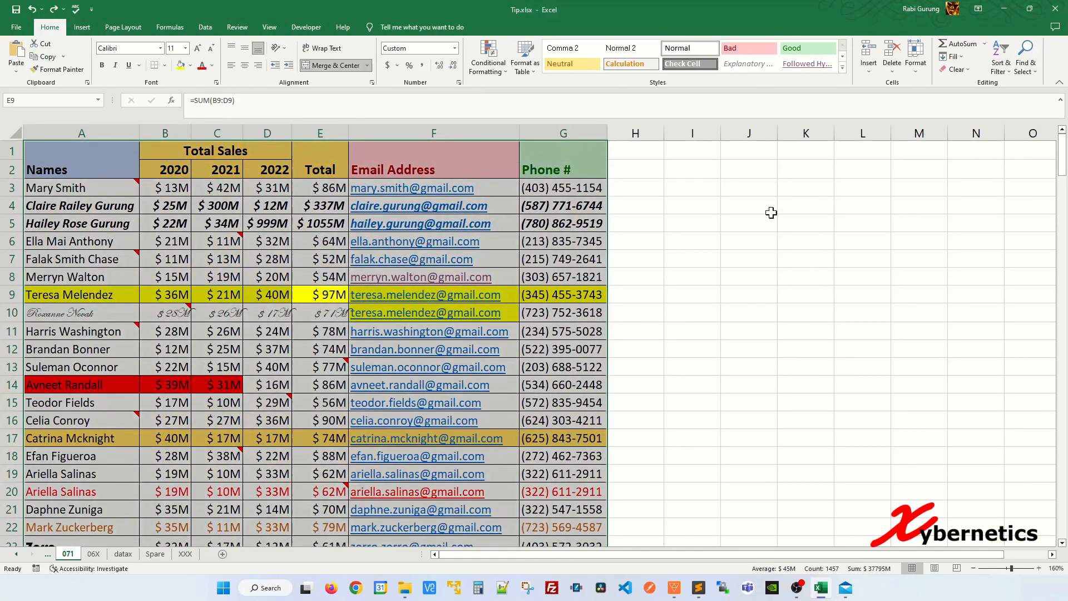
click(956, 70)
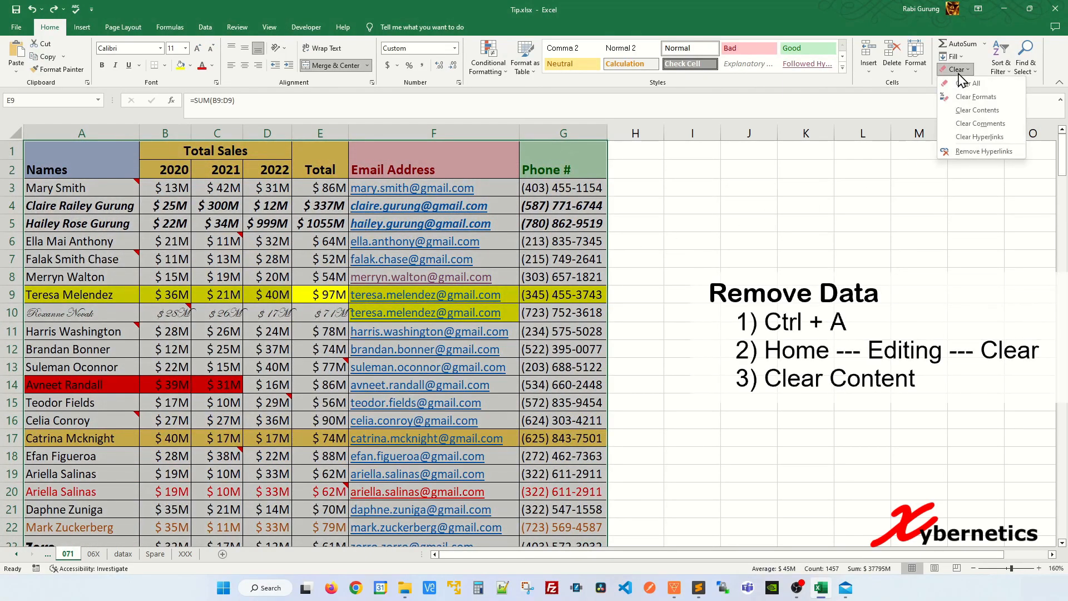
click(978, 110)
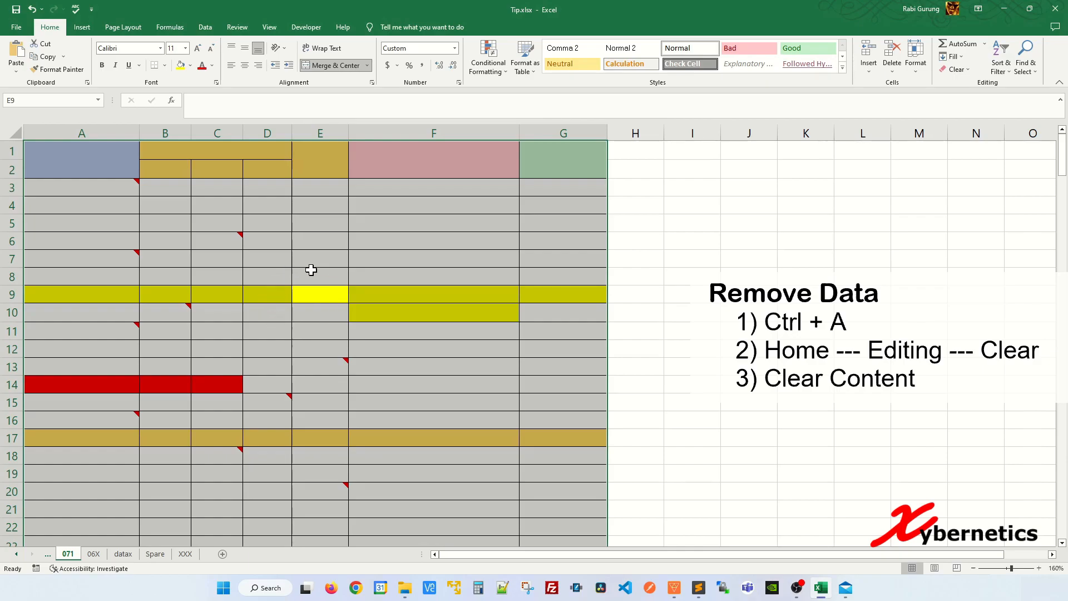
key(ctrl+z)
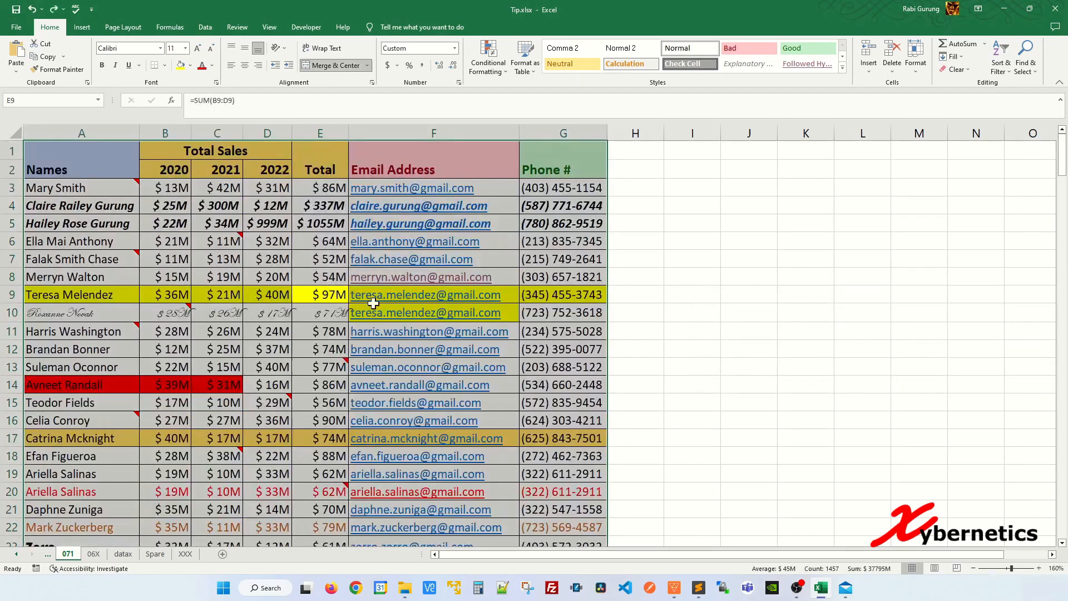
click(549, 277)
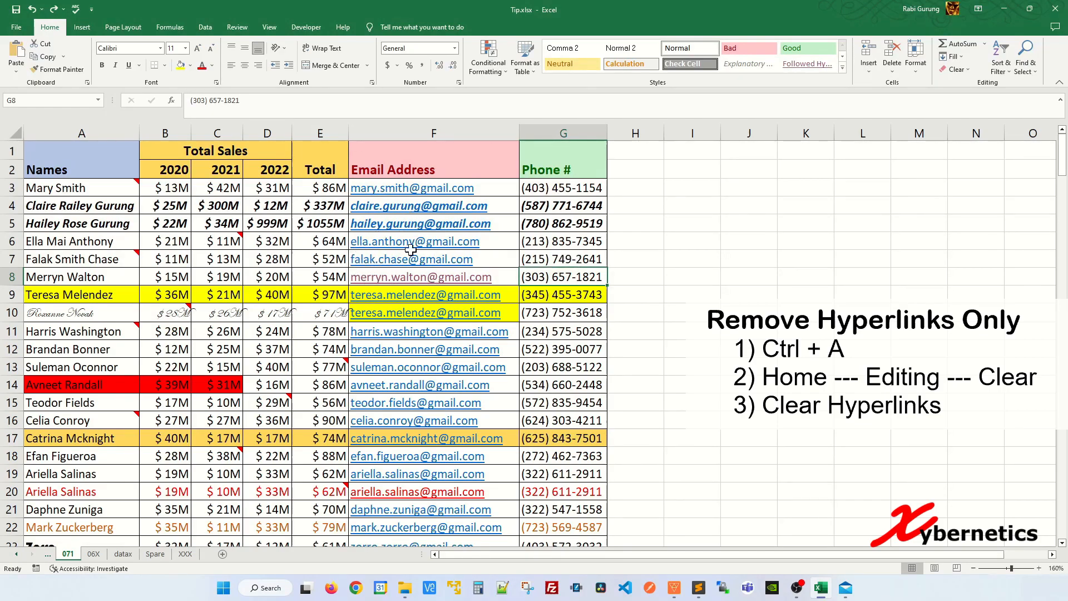
Inspect the hyperlink target of the email address in cell F6 and close the hyperlink settings without changing them
right_click(436, 248)
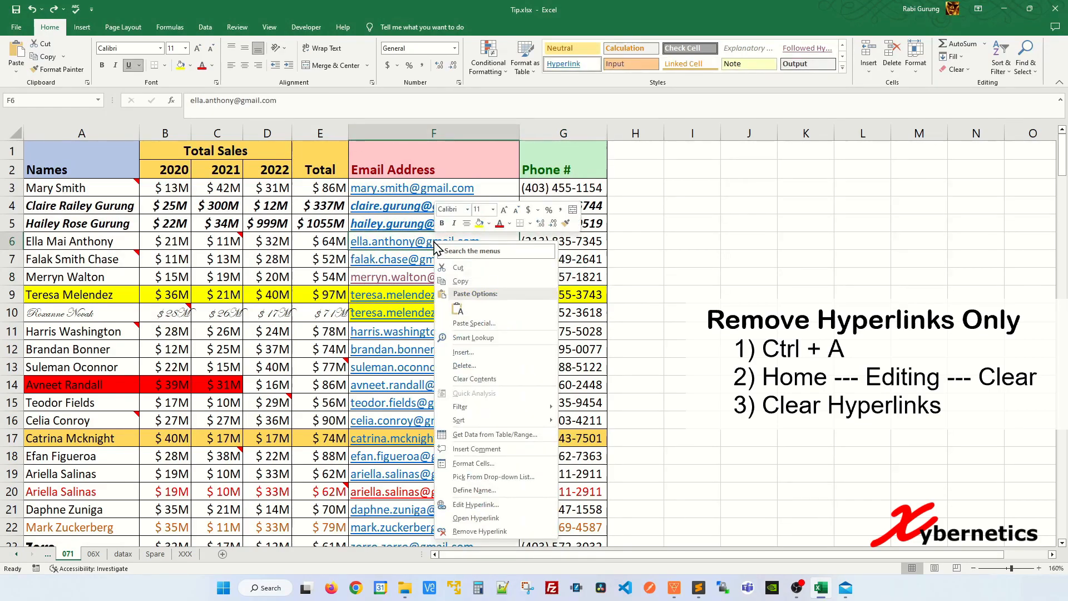
click(473, 504)
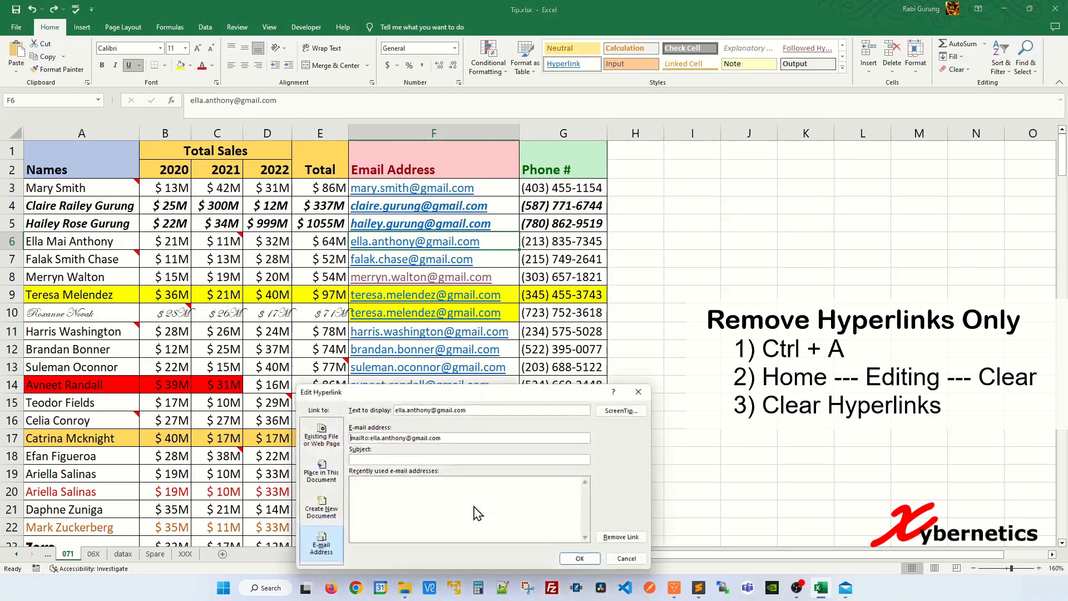
drag(465, 439, 350, 438)
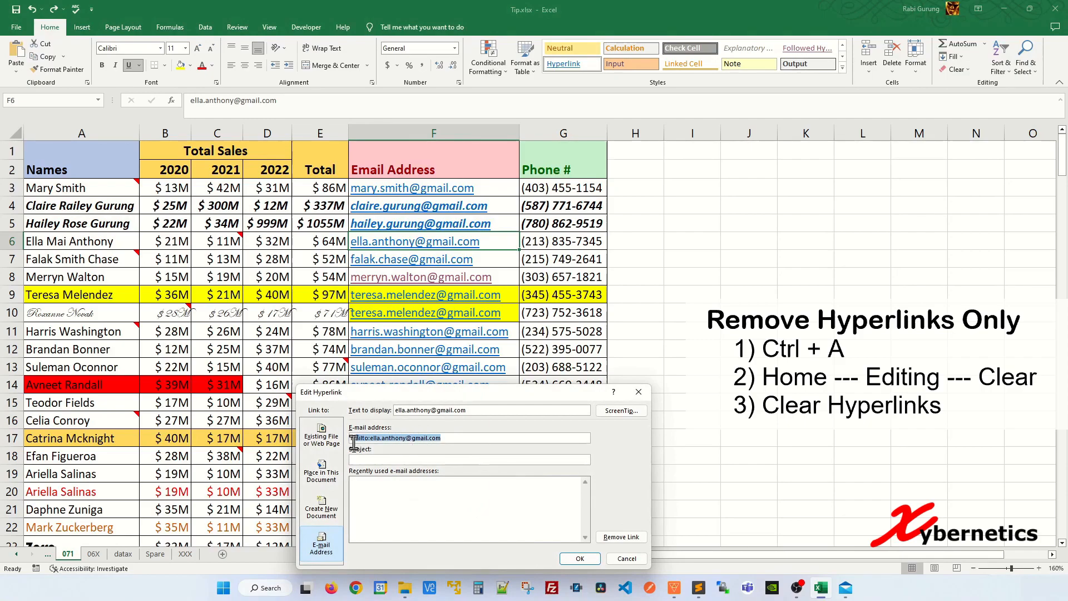
click(456, 437)
click(634, 560)
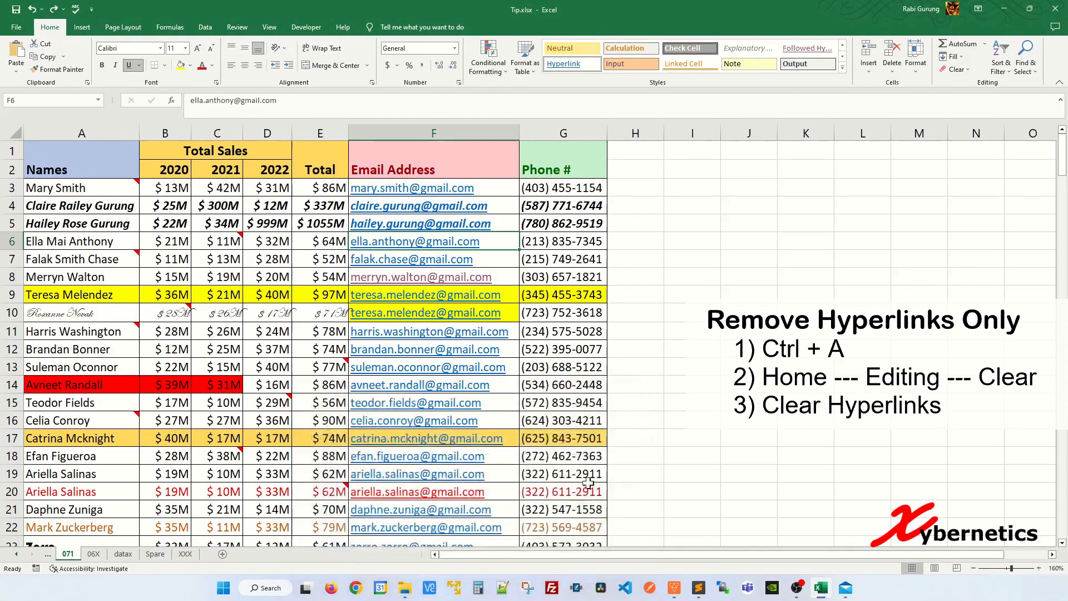
Clear the hyperlinks from the entire sales data range while keeping the cell formatting
click(319, 329)
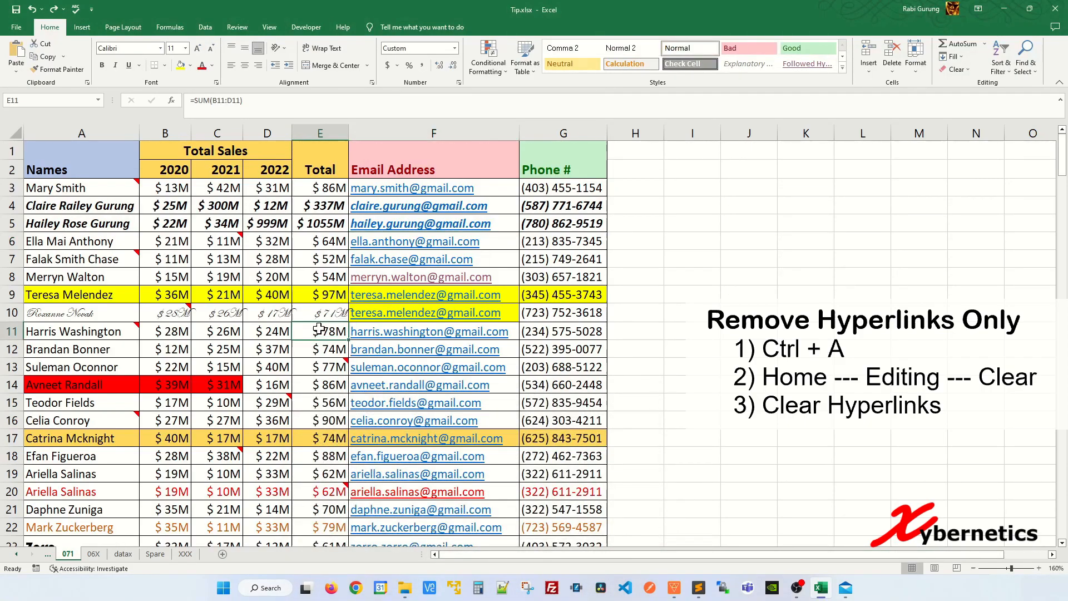
key(ctrl+a)
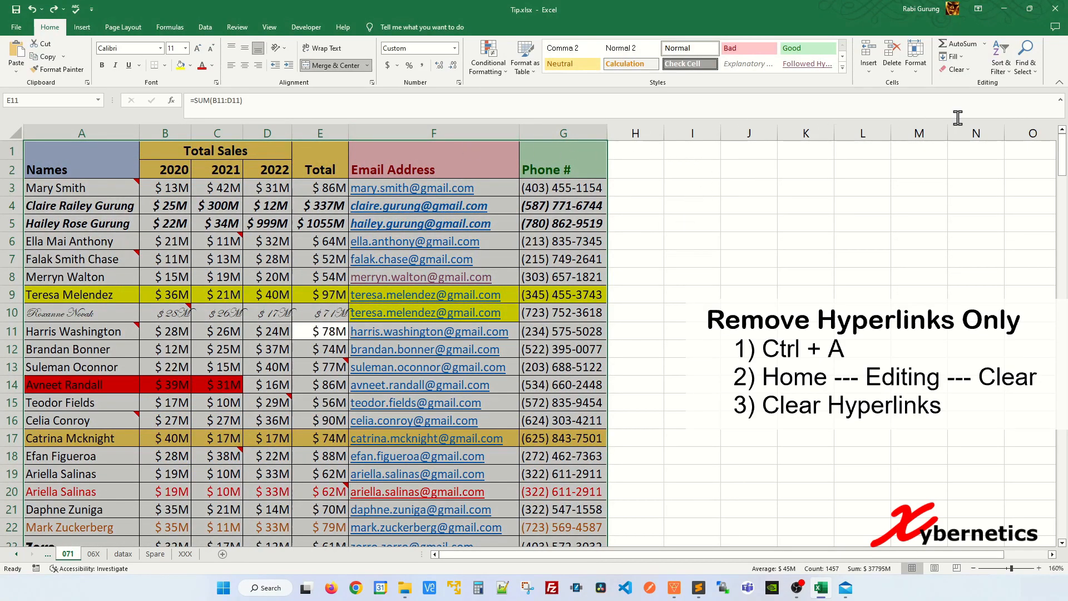
click(956, 69)
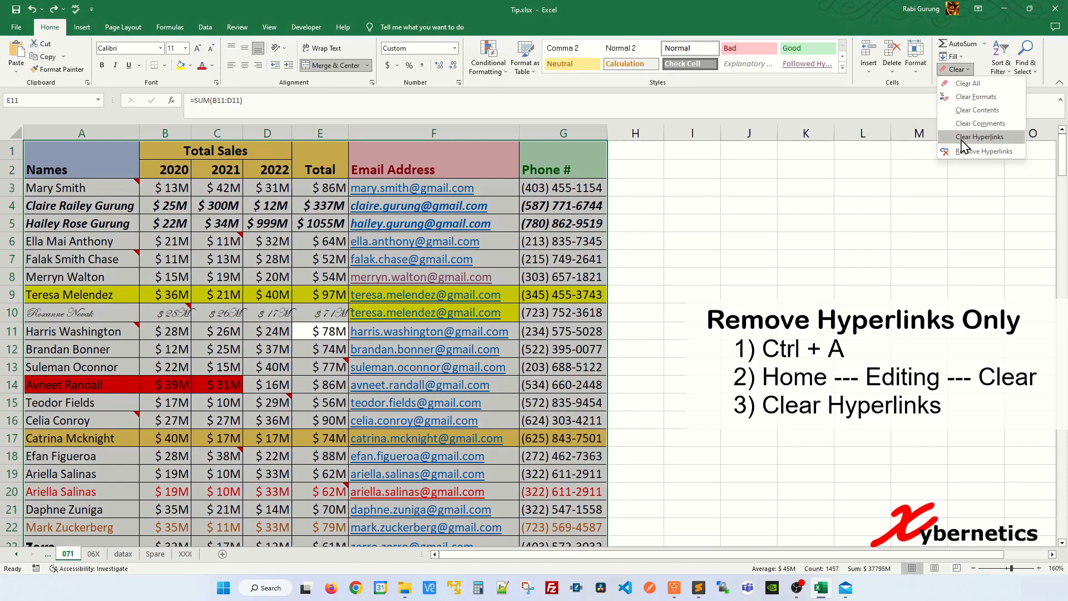
click(991, 138)
click(543, 243)
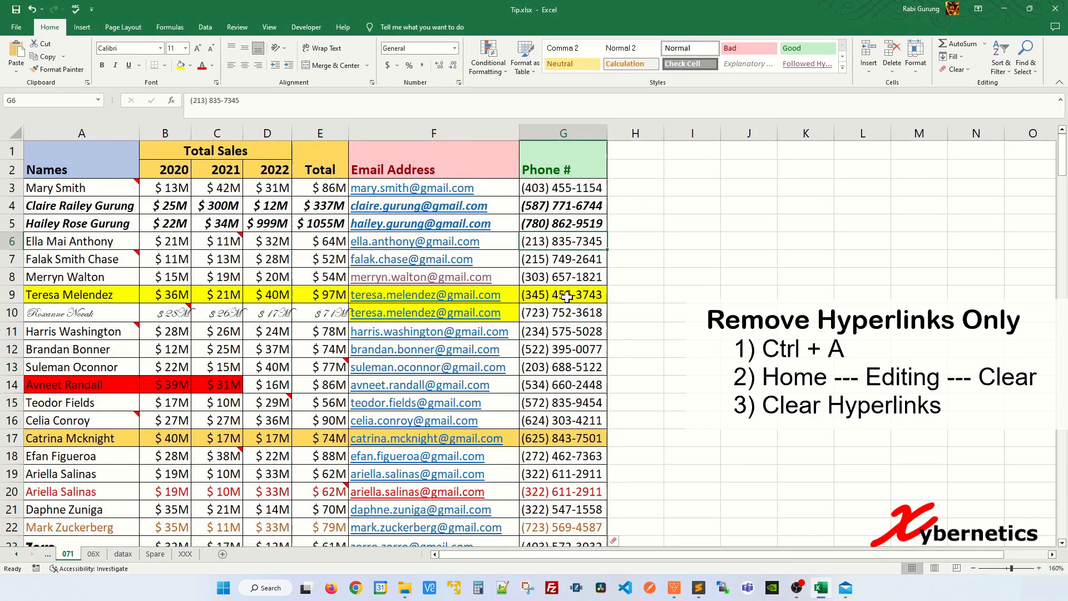
click(539, 370)
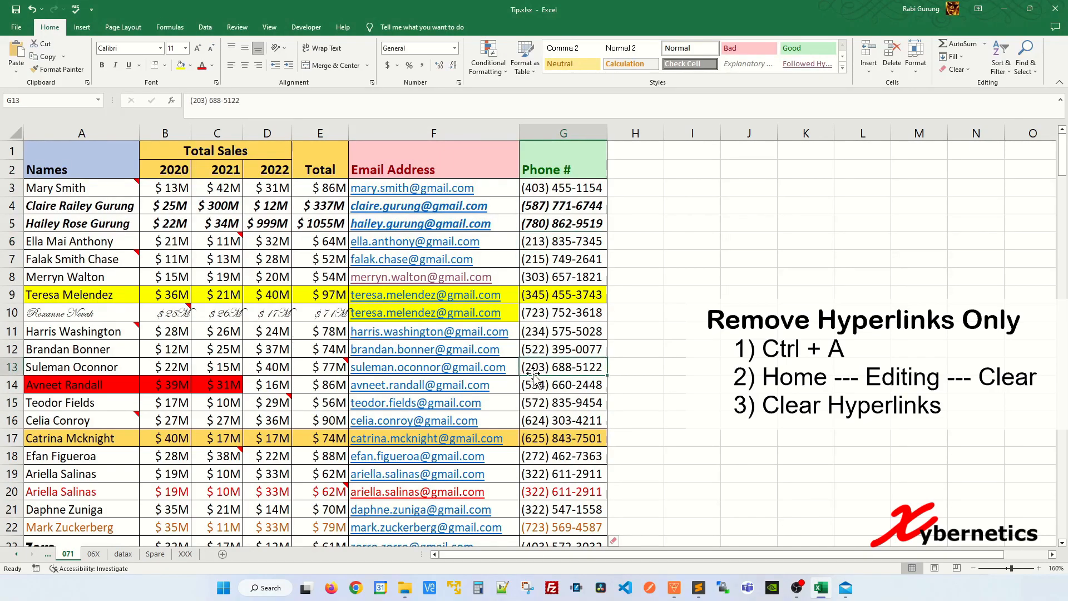
Check which hyperlink options are offered for the email address in cell F12
click(412, 352)
right_click(413, 352)
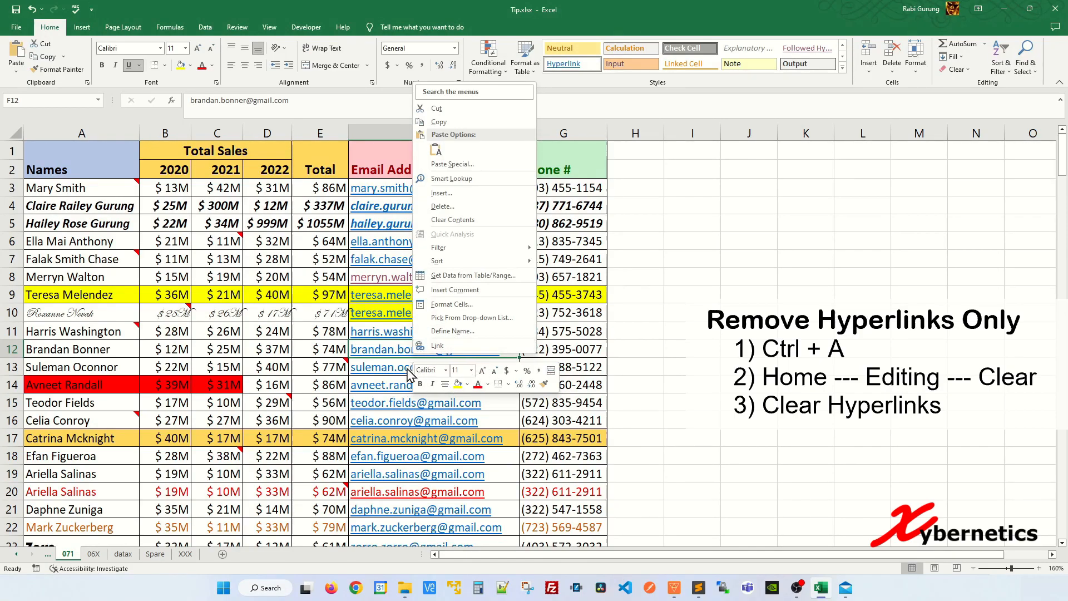
key(Escape)
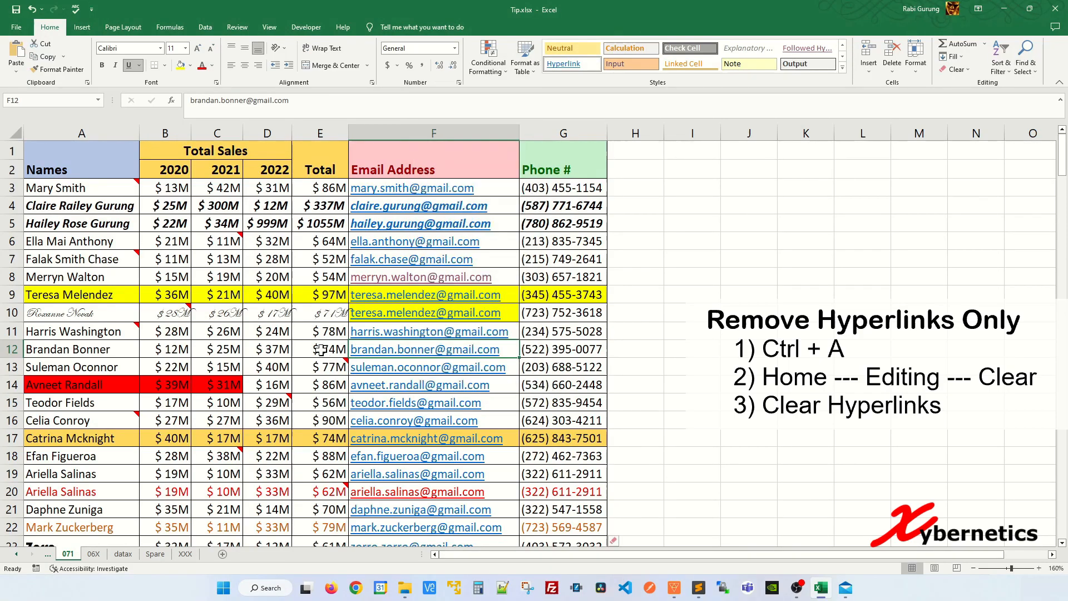
Undo the hyperlink clearing and check the hyperlink options of the email address in cell F10
click(328, 333)
key(ctrl+a)
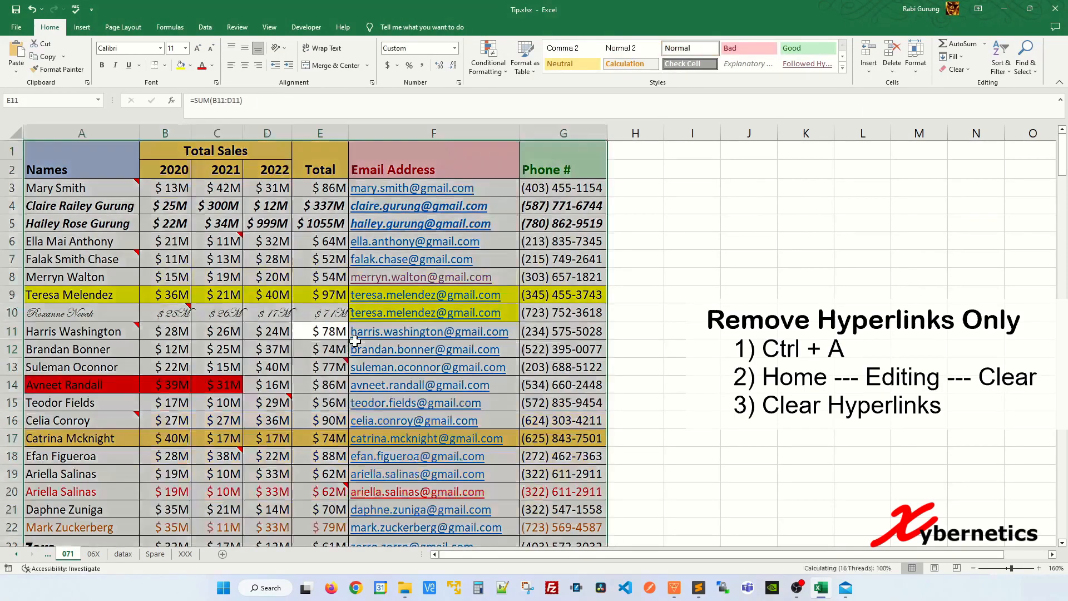
click(410, 340)
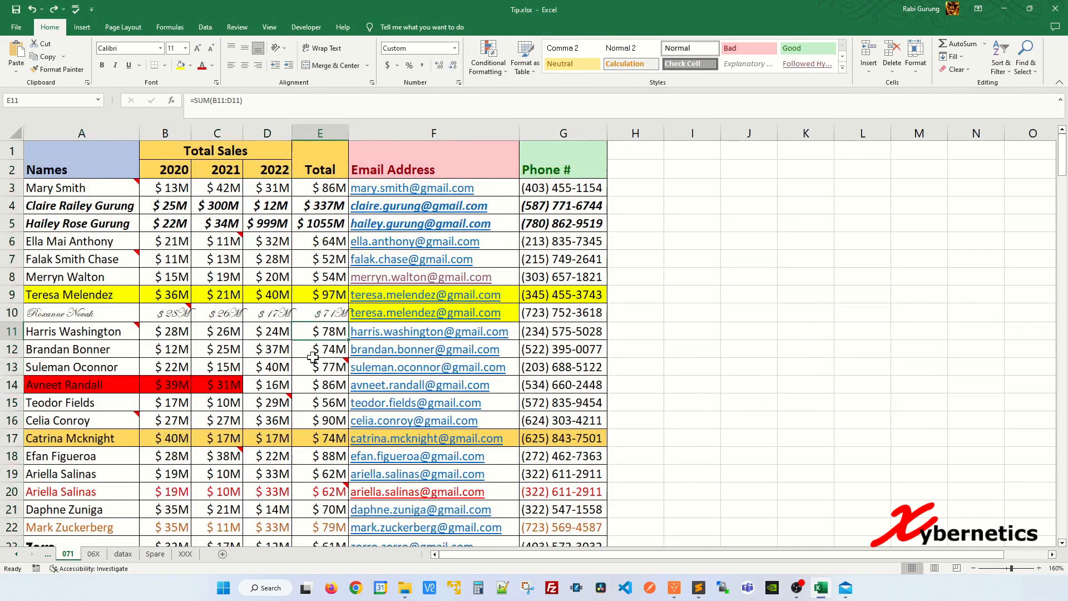
right_click(392, 320)
key(Escape)
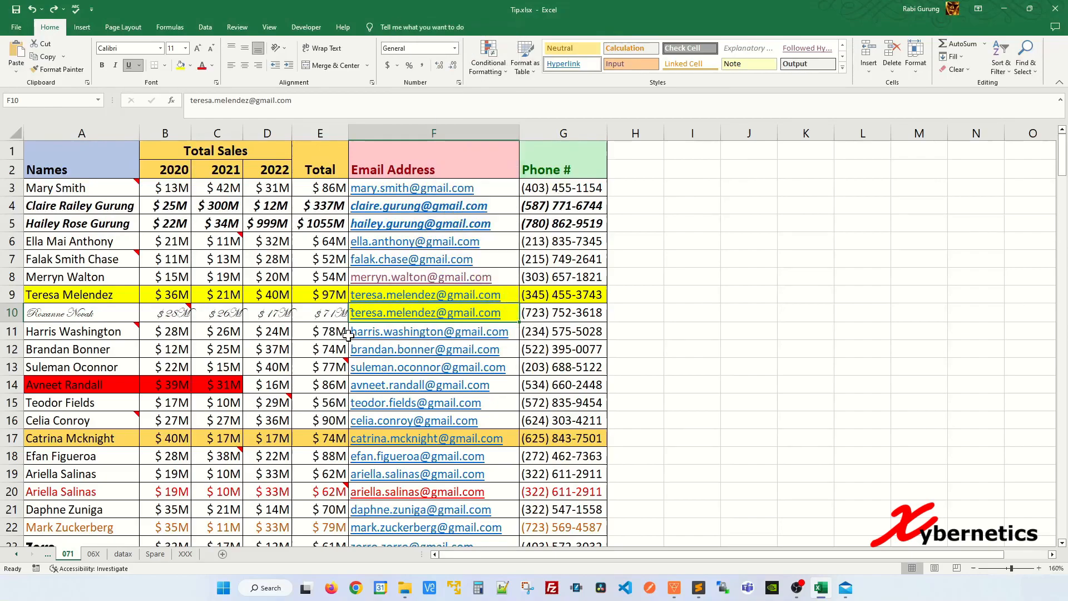
right_click(393, 312)
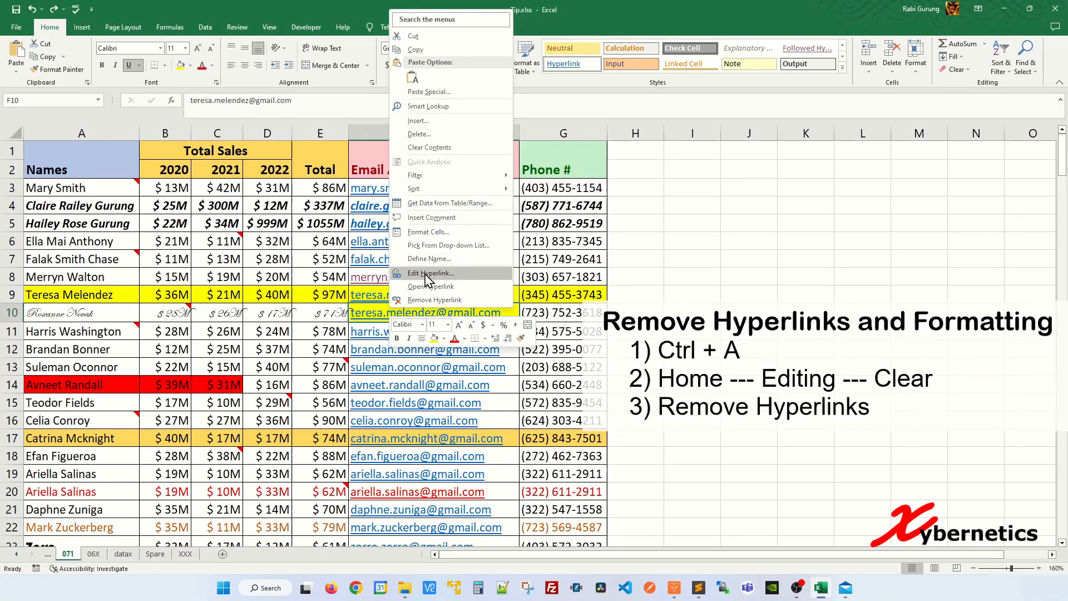
key(Escape)
Remove the hyperlinks together with their formatting from the entire sales data range and check the link options of cell F7
click(312, 349)
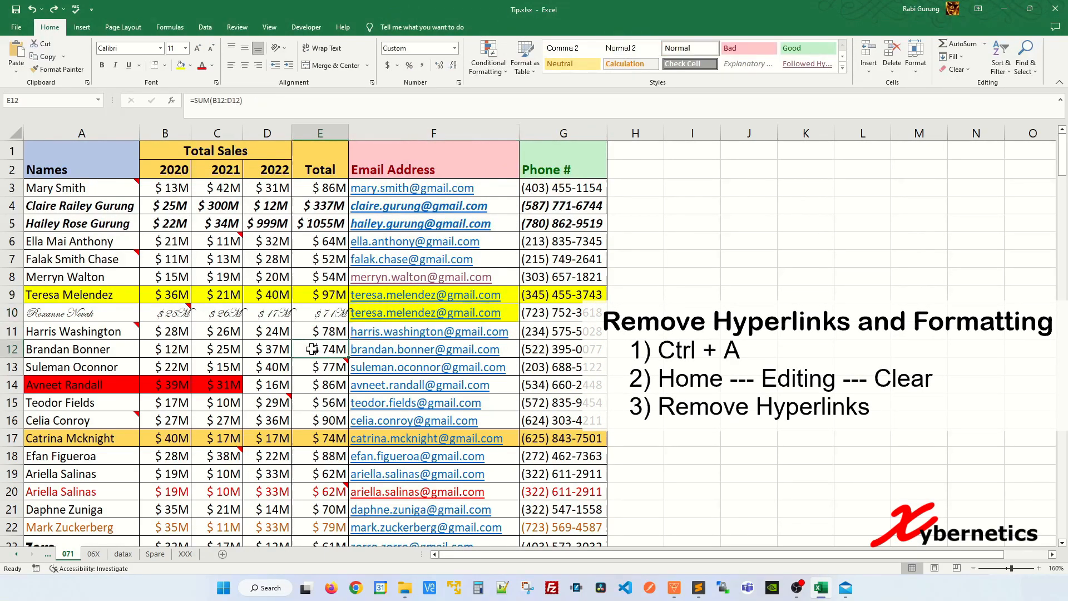
key(ctrl+a)
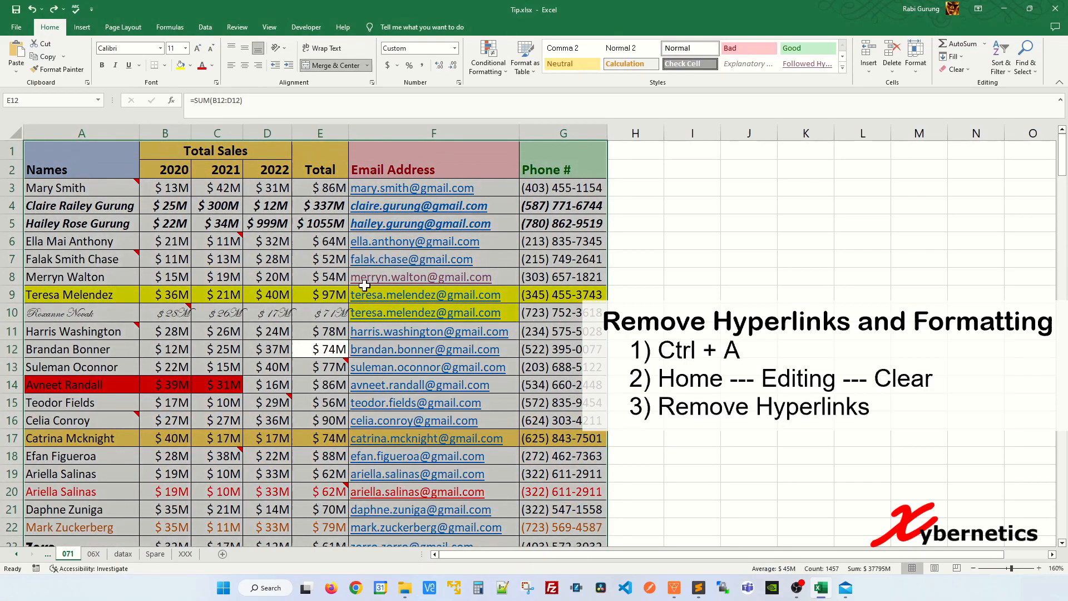
click(967, 69)
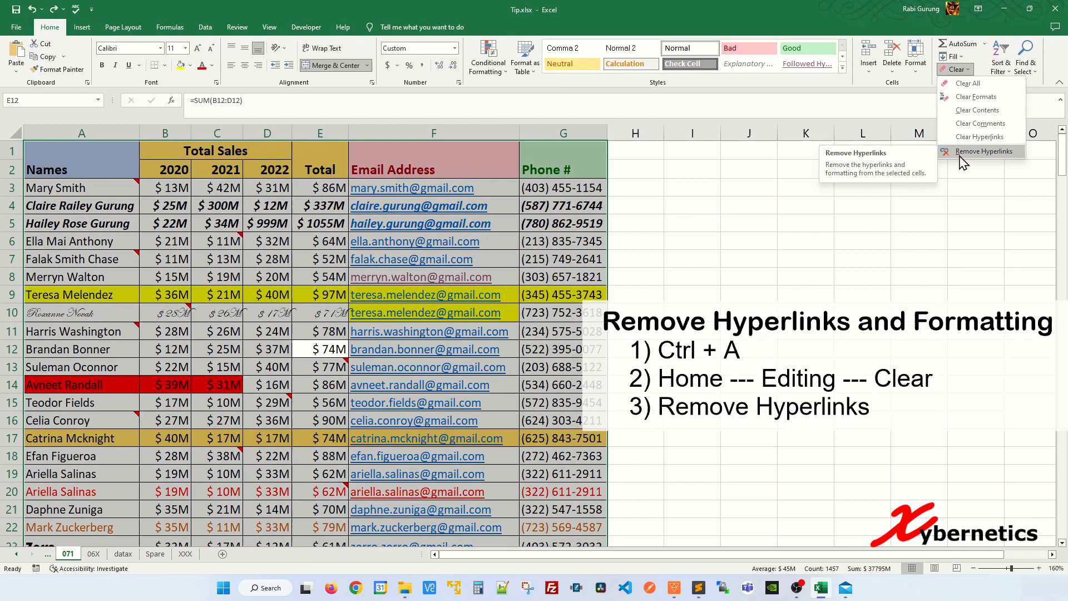
click(1004, 159)
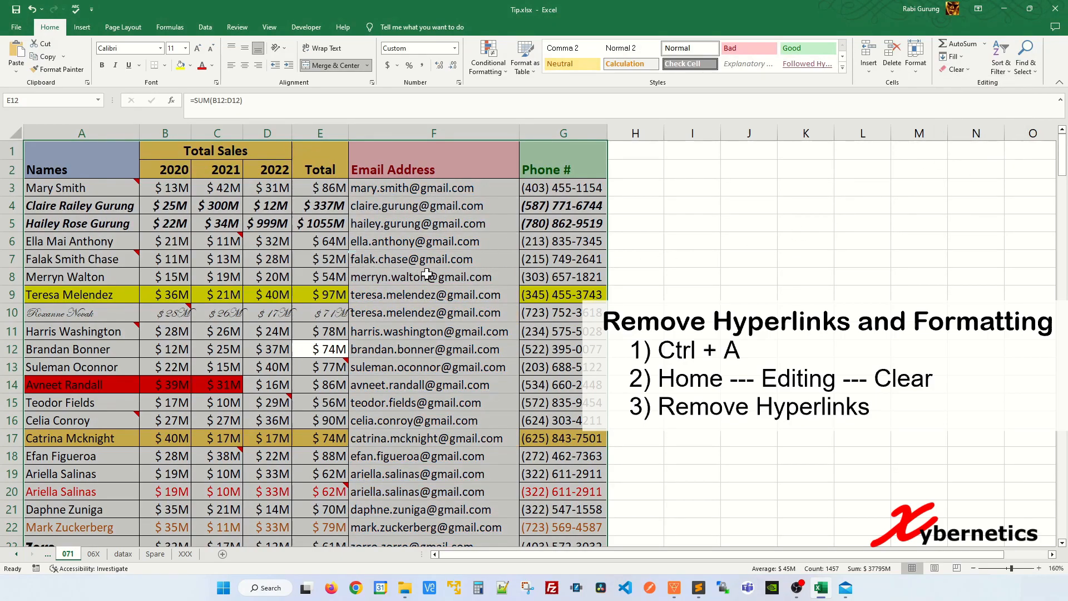
click(487, 261)
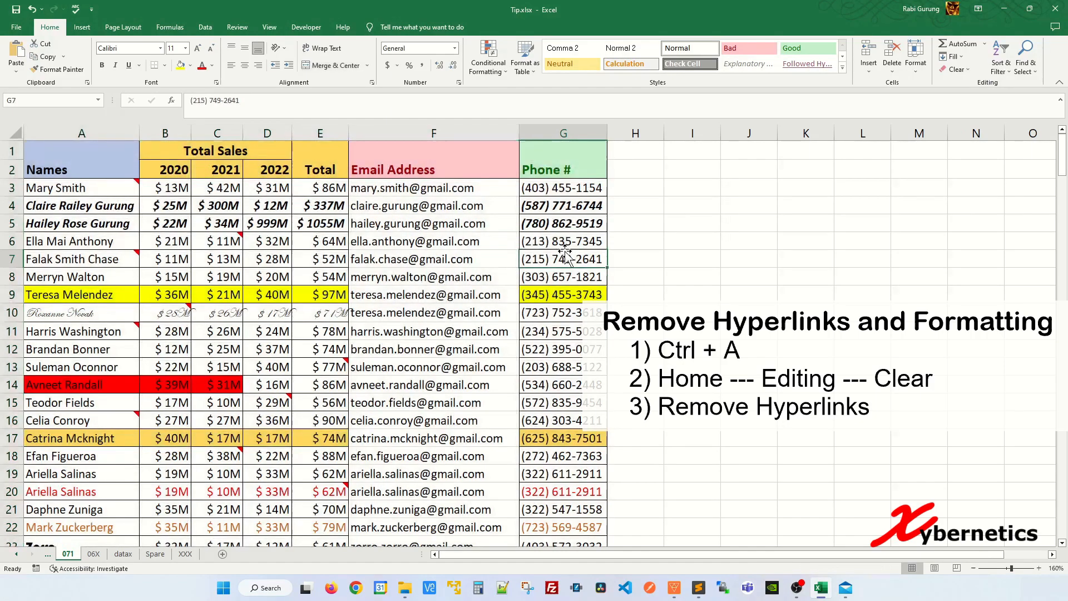
right_click(451, 260)
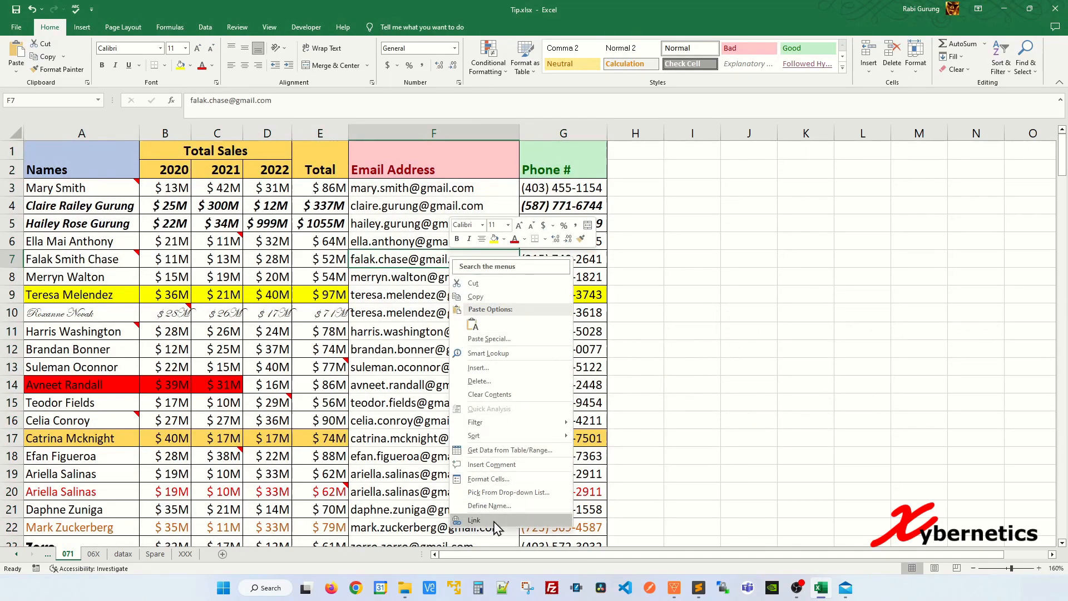
key(Escape)
Add a new blank worksheet to the Tip_.xlsx workbook that holds the My Friends list
mouse_move(327, 369)
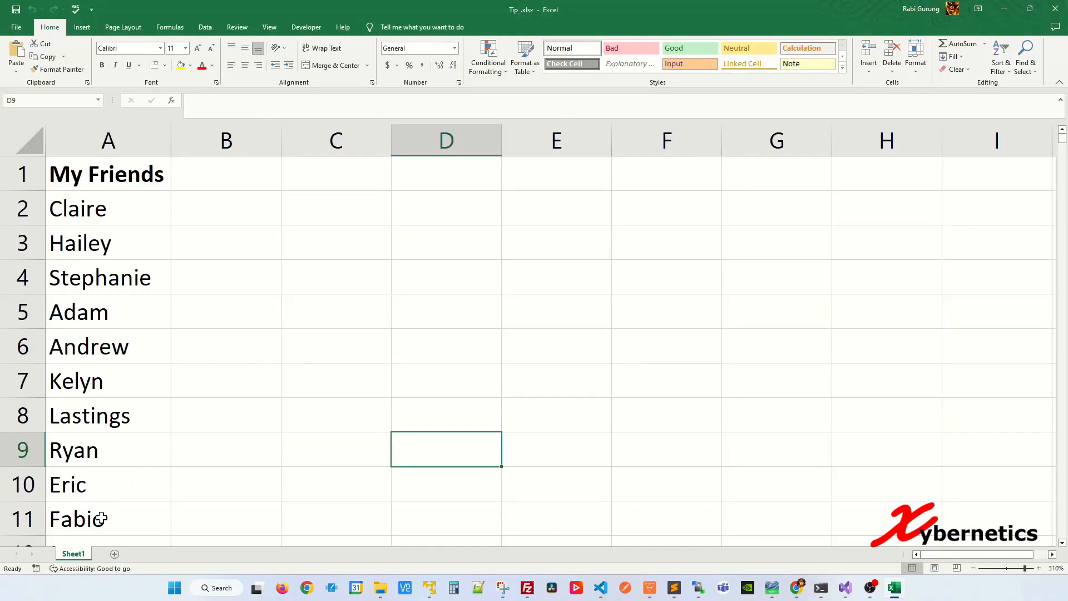
click(104, 233)
click(109, 309)
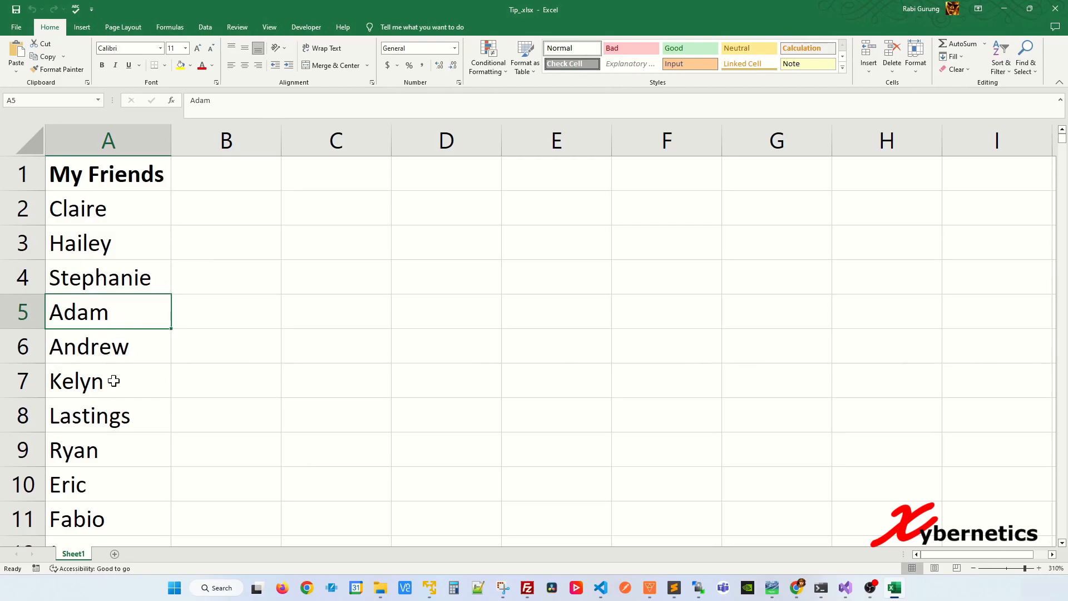
click(112, 377)
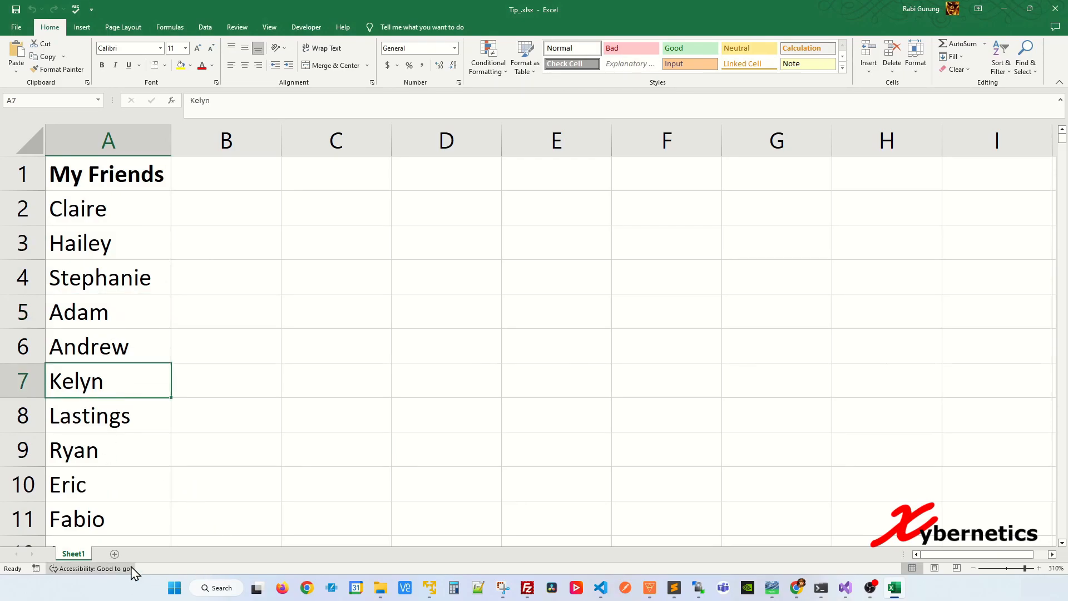
click(116, 555)
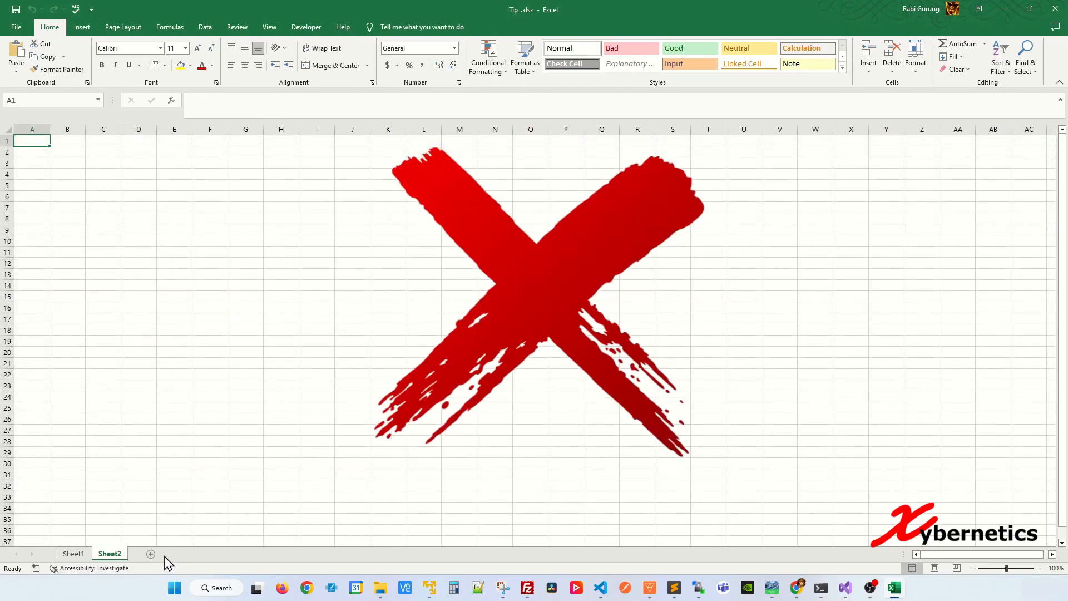
Rename the new Sheet2 worksheet after the first friend in the My Friends list
double_click(116, 558)
text(Claim)
key(Return)
Delete the renamed worksheet so that only Sheet1 remains in the workbook
click(74, 555)
right_click(109, 554)
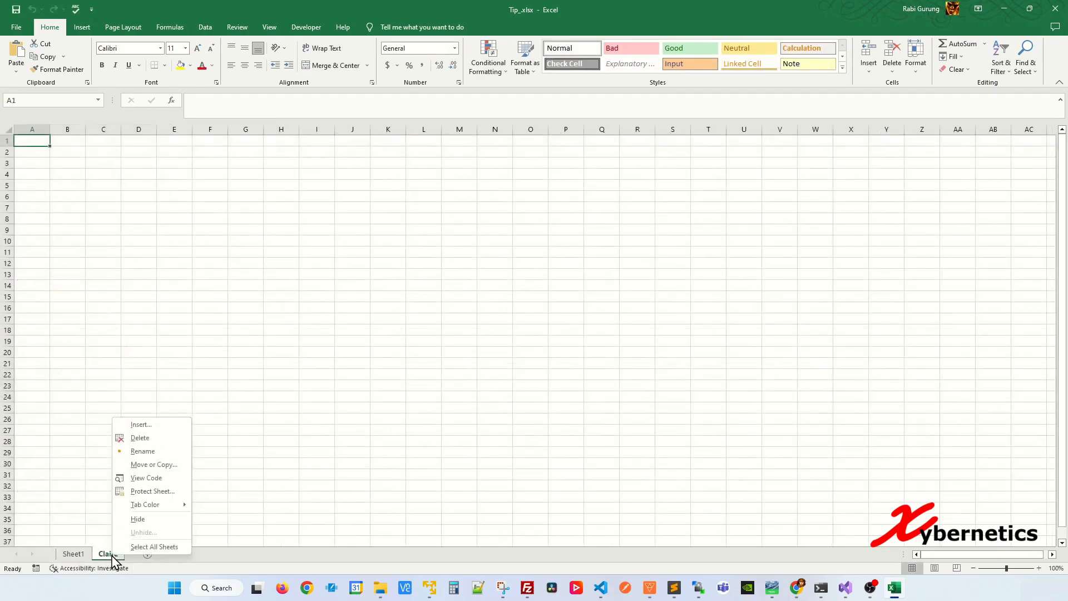
click(155, 437)
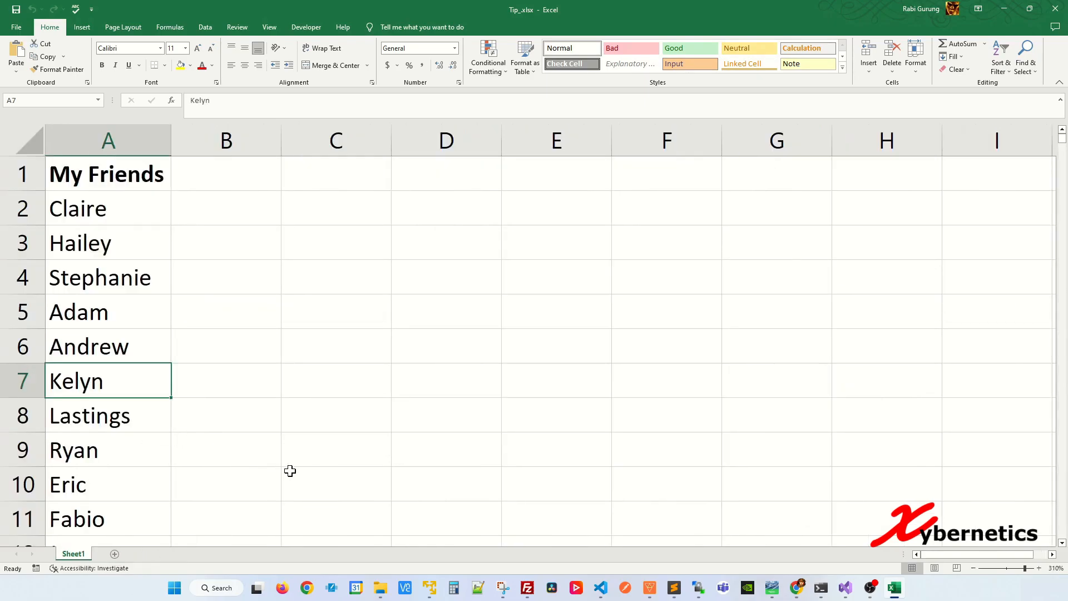
Check how far the My Friends list in column A extends and return to its beginning
click(224, 422)
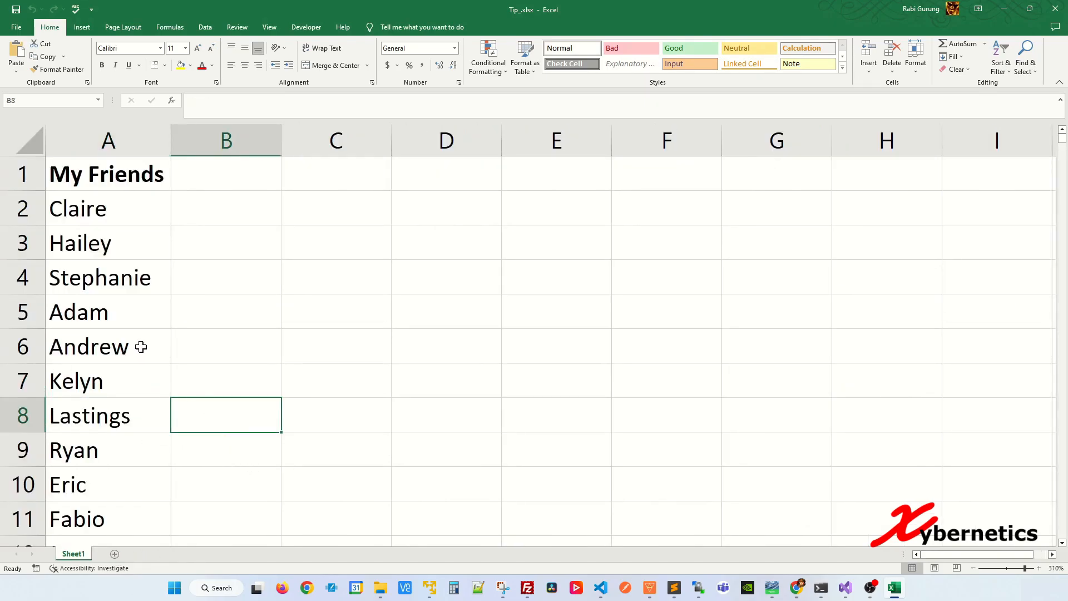
click(129, 339)
key(ctrl+Down)
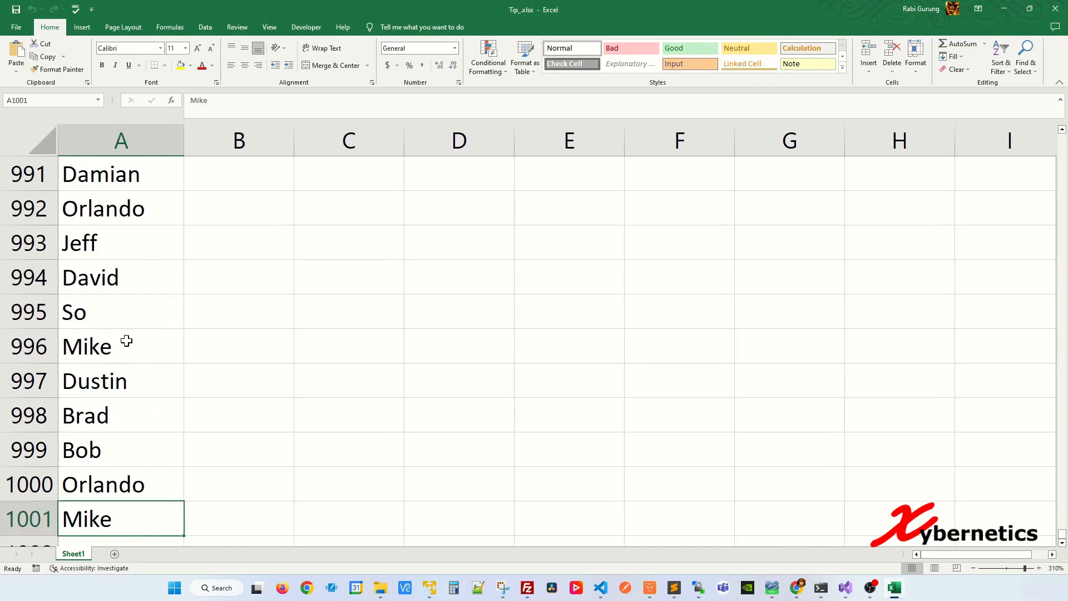
key(ctrl+Up)
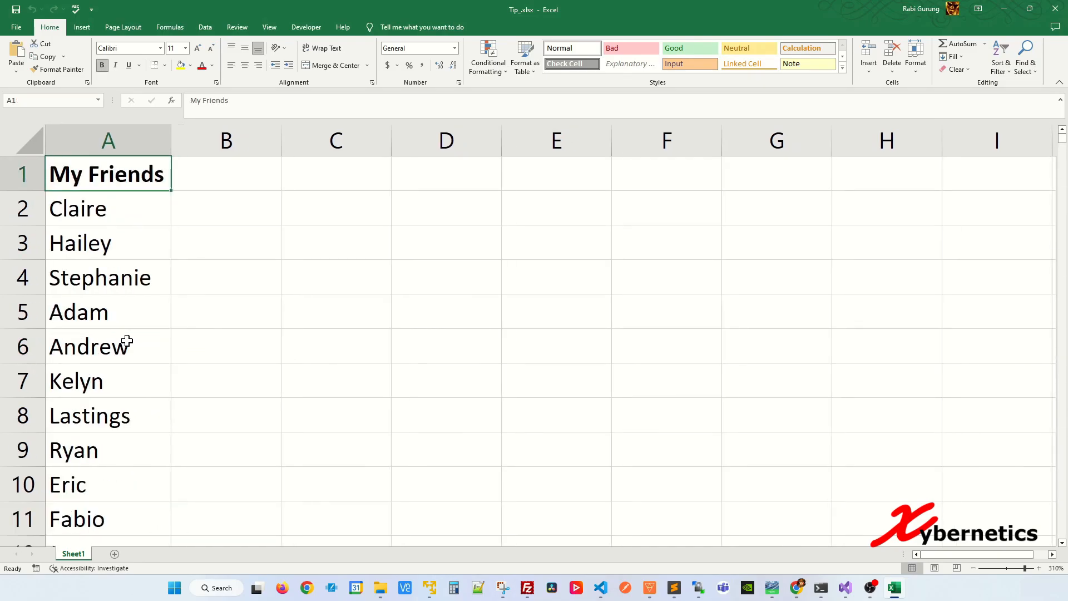
click(131, 301)
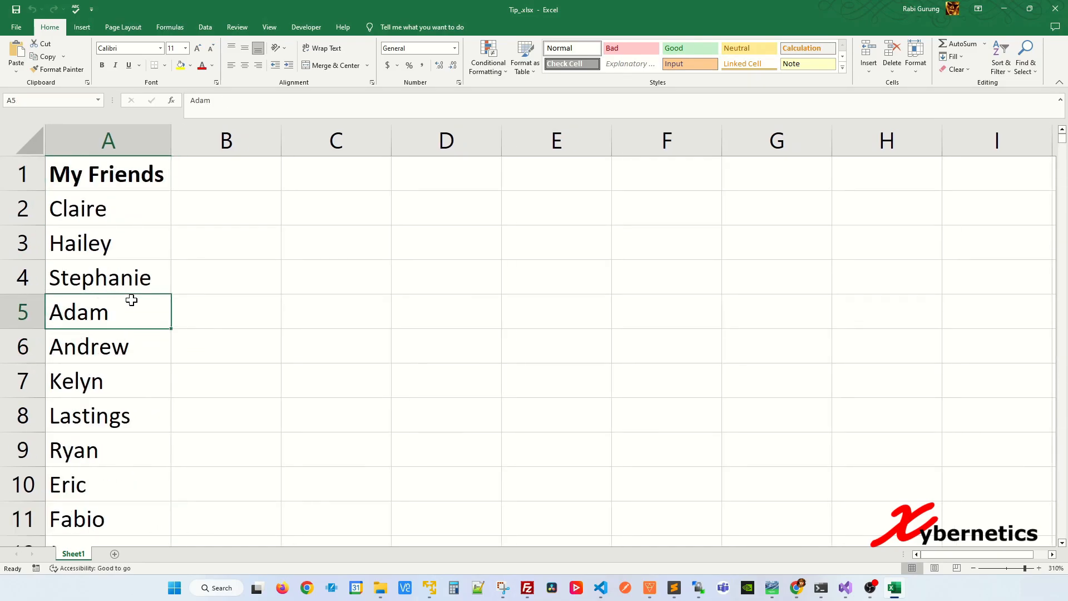
click(135, 429)
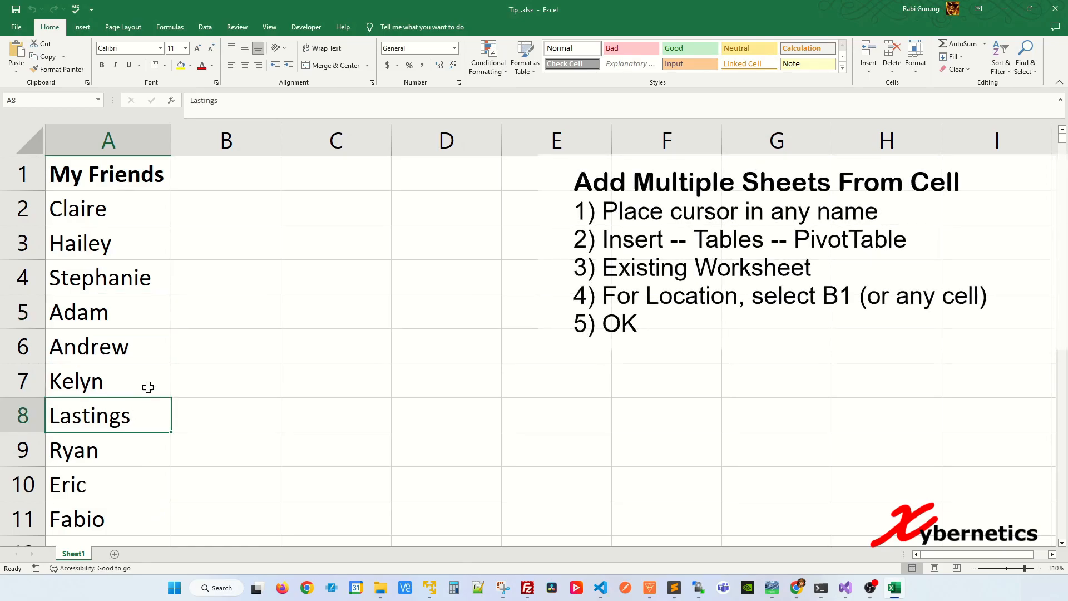
Insert a PivotTable from the My Friends list in A1:A1001, placed on the existing worksheet at cell B1
click(105, 313)
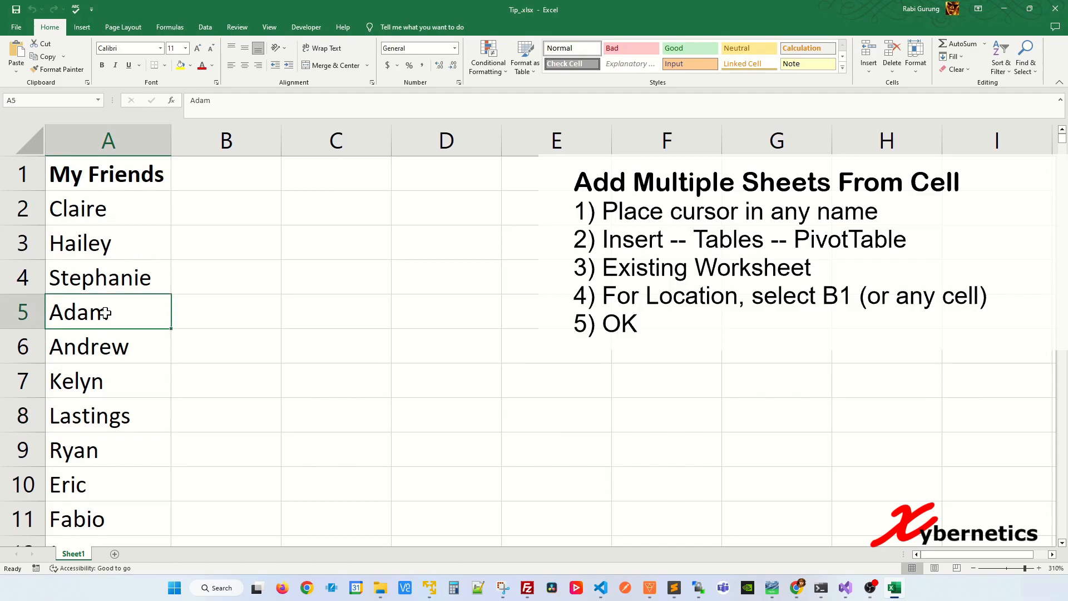
click(82, 27)
click(30, 55)
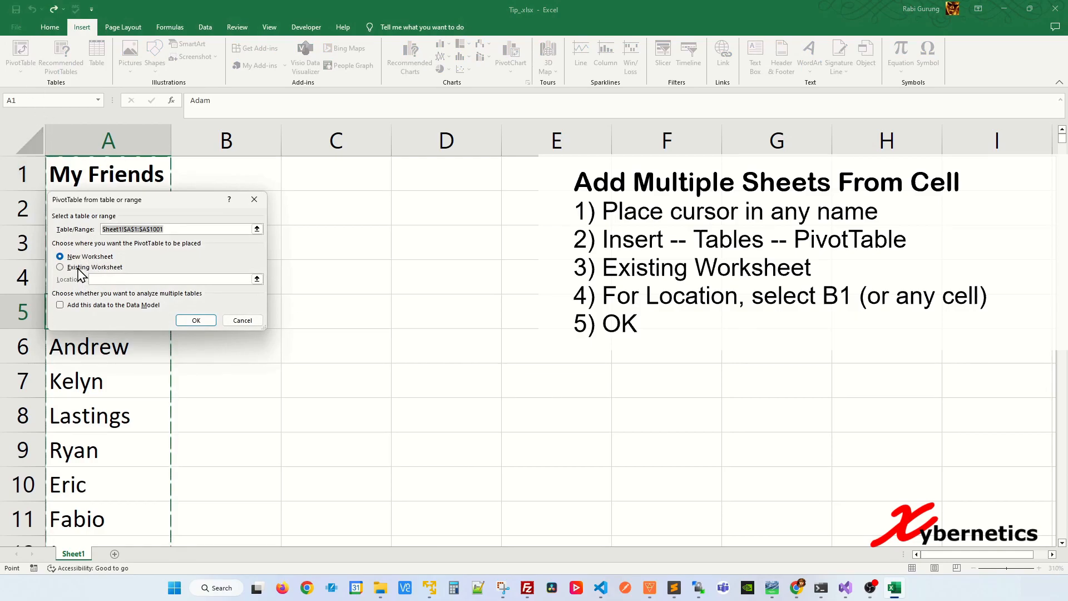
click(78, 268)
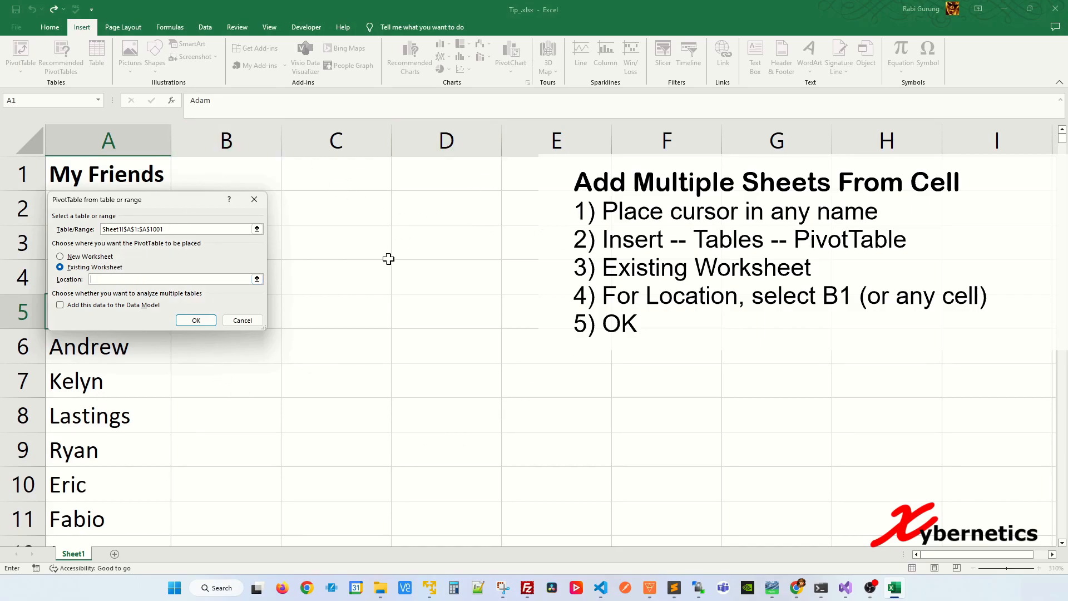
click(246, 174)
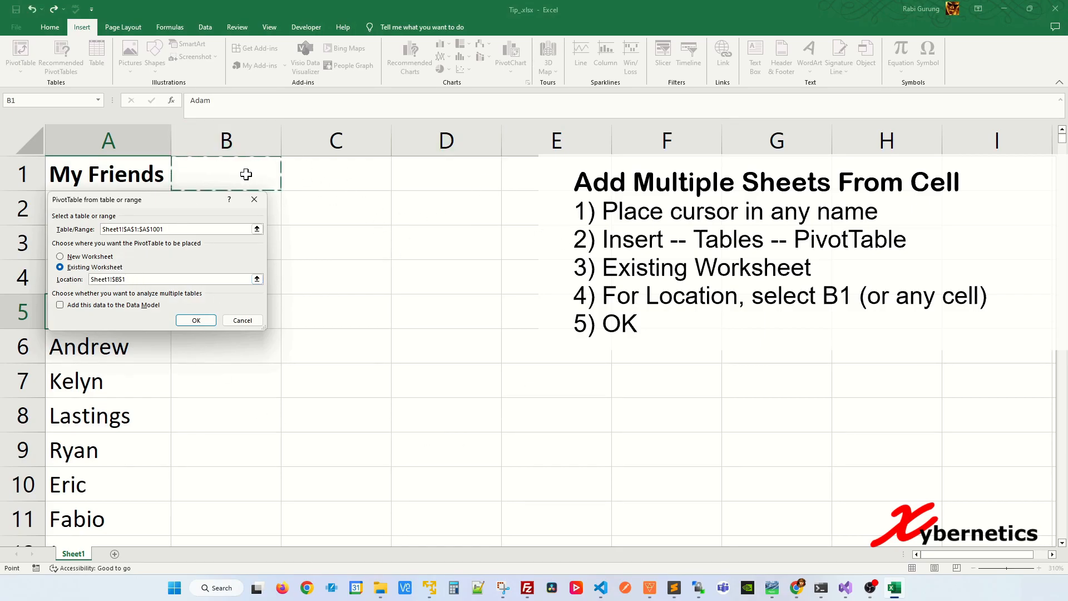
click(196, 320)
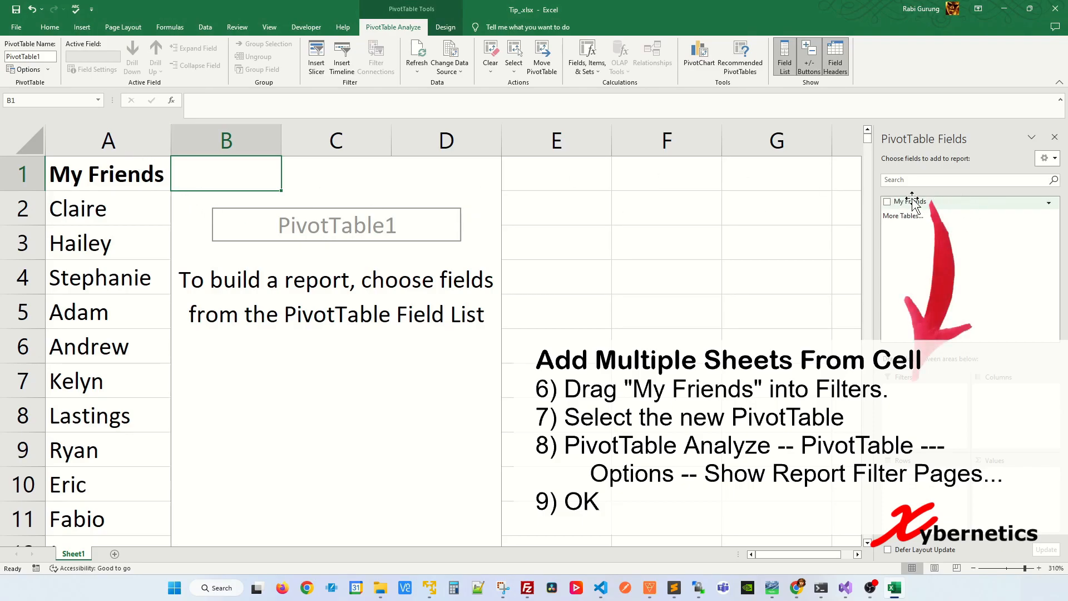
Add the My Friends field to the PivotTable's Filters area
drag(912, 201, 915, 409)
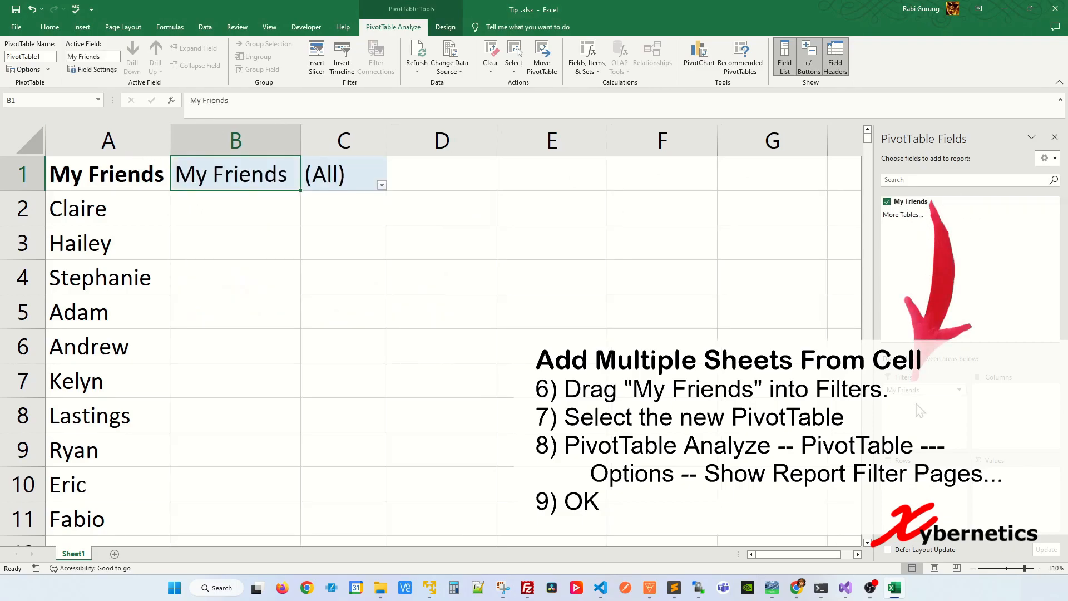
click(560, 236)
click(273, 217)
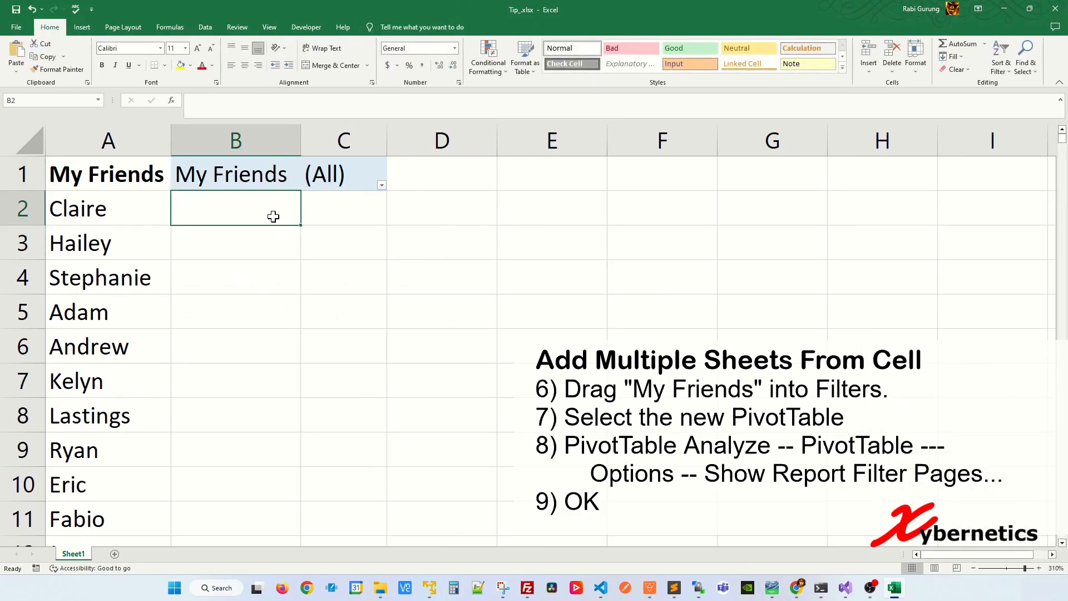
Generate a separate worksheet for every friend by showing the PivotTable's report filter pages for My Friends
click(264, 174)
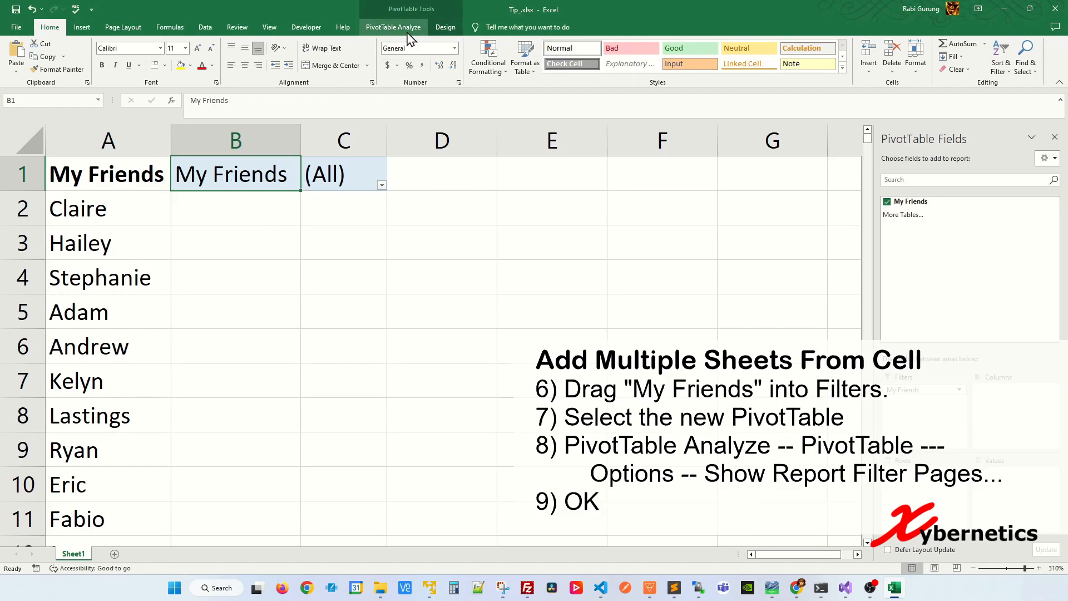
click(382, 29)
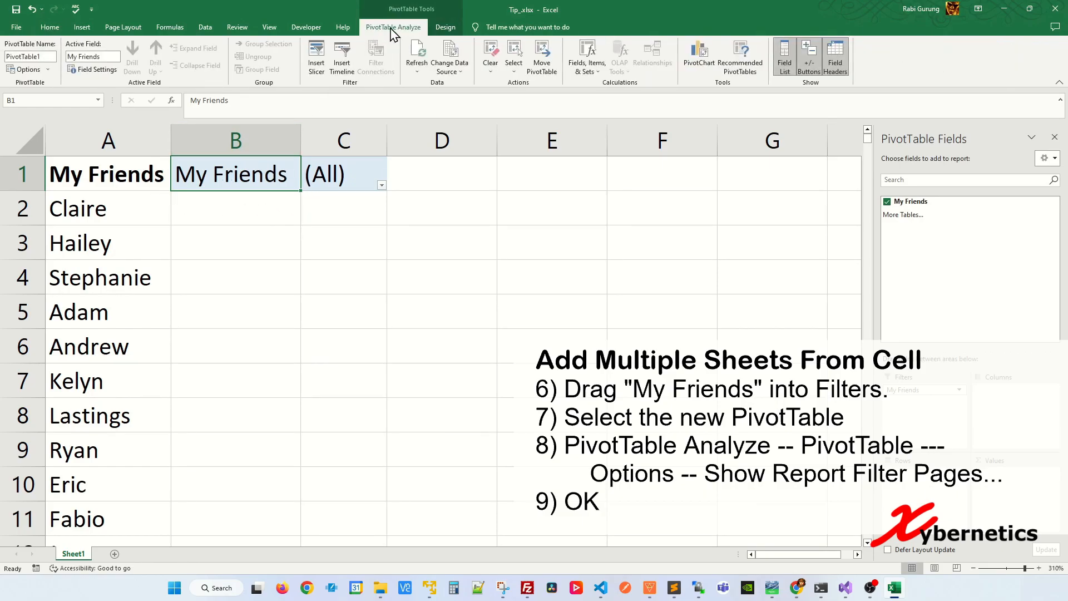
click(49, 70)
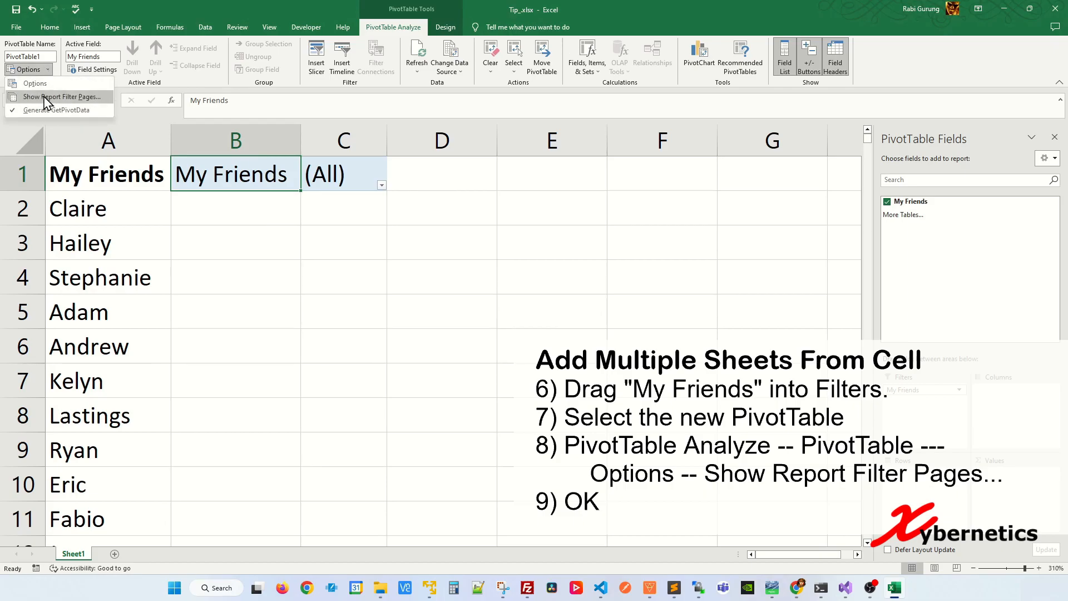
click(65, 97)
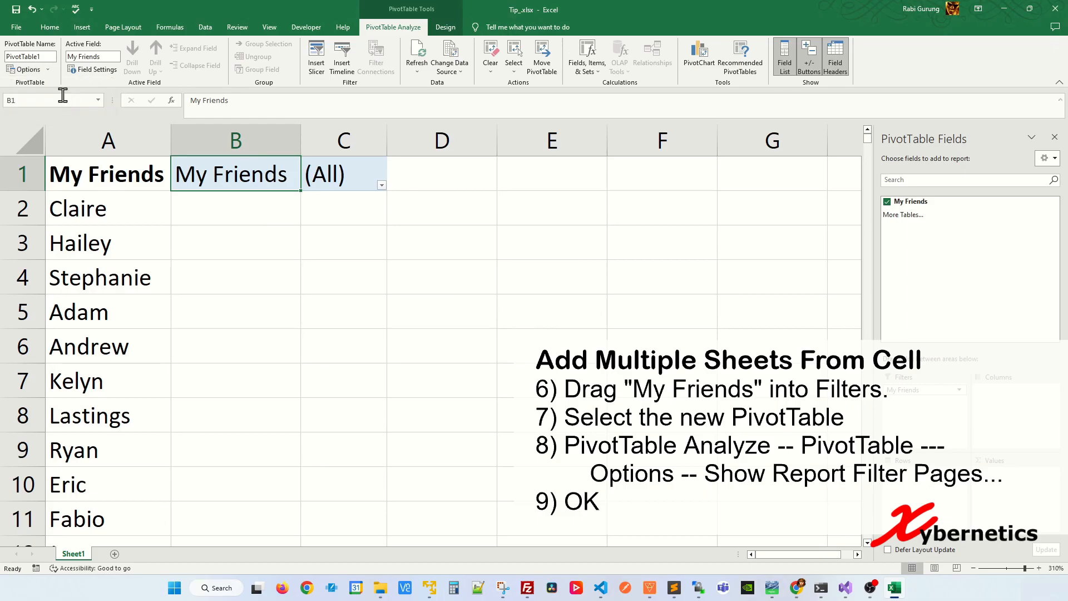
drag(154, 196, 316, 251)
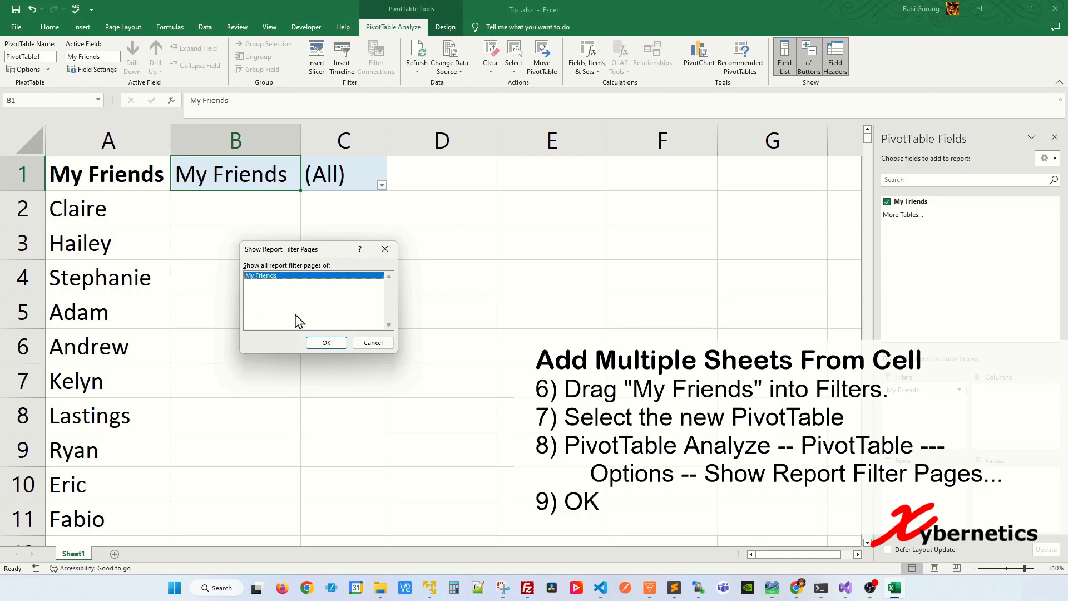
click(325, 343)
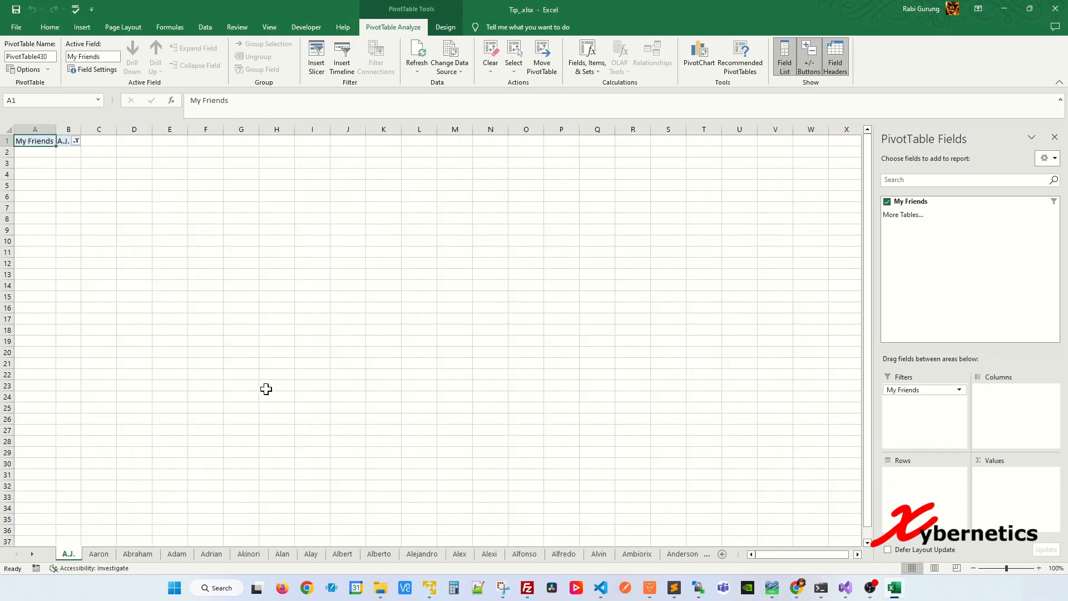
Browse through the generated worksheets one after another, starting from the second one, and examine their names and contents
click(98, 553)
key(ctrl+Page_Down)
key(ctrl+Page_Down)
key(ctrl+Page_Down)
key(ctrl+Page_Down)
key(ctrl+Page_Down)
key(ctrl+Page_Down)
key(ctrl+Page_Down)
key(ctrl+Page_Down)
key(ctrl+Page_Down)
key(ctrl+Page_Down)
key(ctrl+Page_Down)
key(ctrl+Page_Down)
key(ctrl+Page_Down)
key(ctrl+Page_Down)
key(ctrl+Page_Down)
key(ctrl+Page_Down)
key(ctrl+Page_Down)
key(ctrl+Page_Down)
key(ctrl+Page_Down)
key(ctrl+Page_Down)
key(ctrl+Page_Down)
key(ctrl+Page_Down)
key(ctrl+Page_Down)
key(ctrl+Page_Down)
key(ctrl+Page_Down)
key(ctrl+Page_Down)
key(ctrl+Page_Down)
key(ctrl+Page_Down)
key(ctrl+Page_Down)
key(ctrl+Page_Down)
key(ctrl+Page_Down)
key(ctrl+Page_Down)
key(ctrl+Page_Down)
key(ctrl+Page_Down)
key(ctrl+Page_Down)
key(ctrl+Page_Down)
key(ctrl+Page_Down)
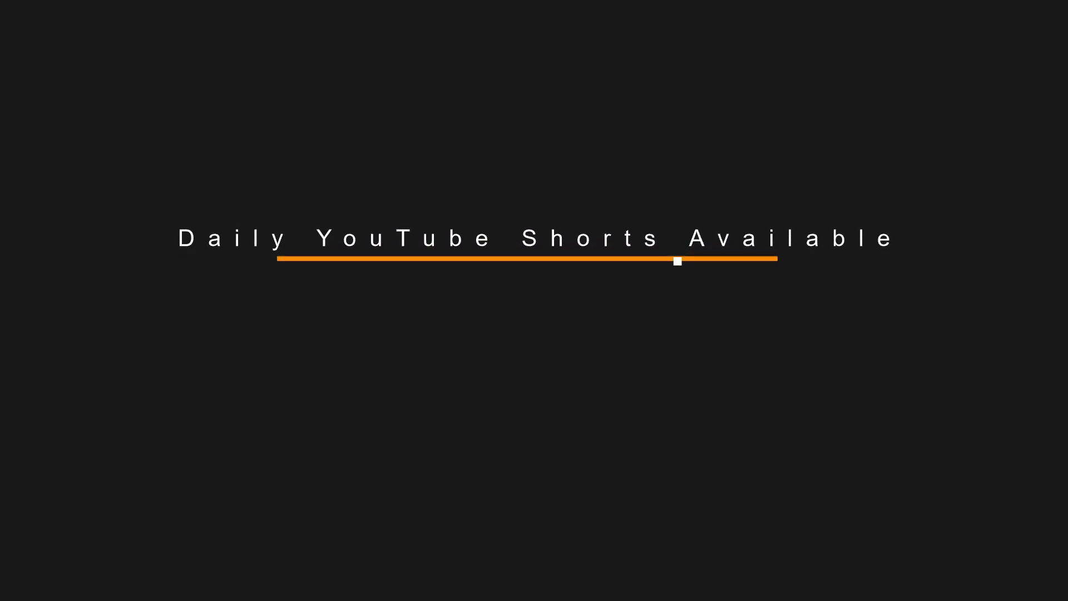